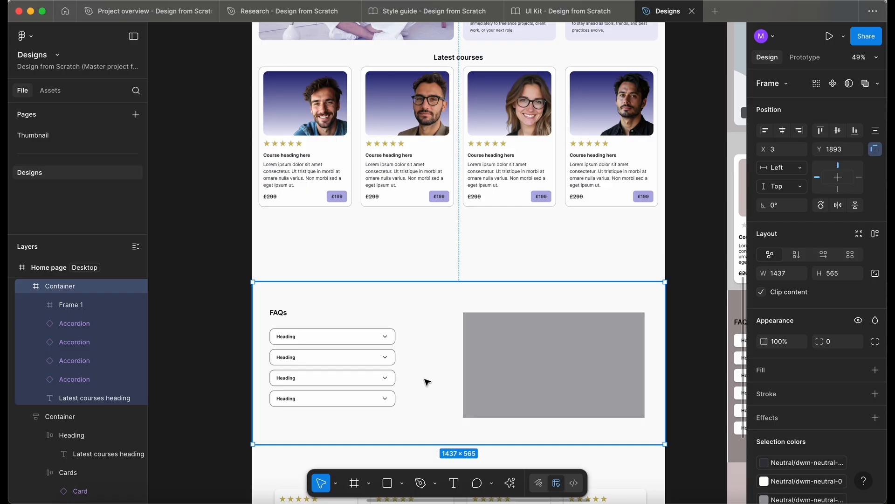
Move the FAQs container up directly beneath the course cards and extend it to the page's left edge, 1440 px wide
drag(428, 383, 421, 315)
scroll(278, 256, up, 5)
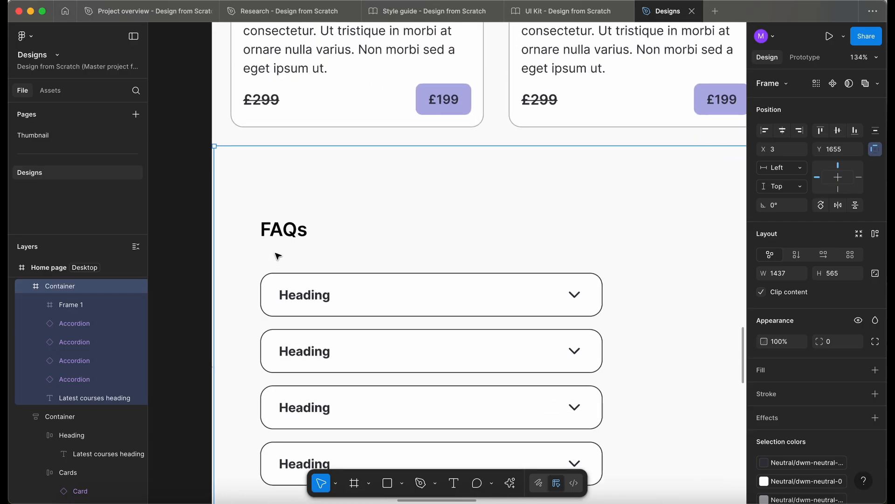
drag(213, 187, 211, 187)
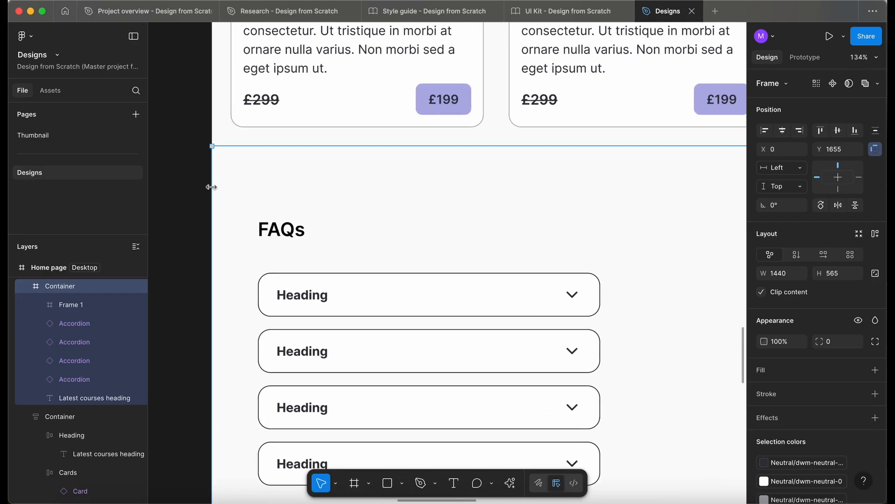
scroll(330, 199, down, 5)
scroll(329, 199, right, 6)
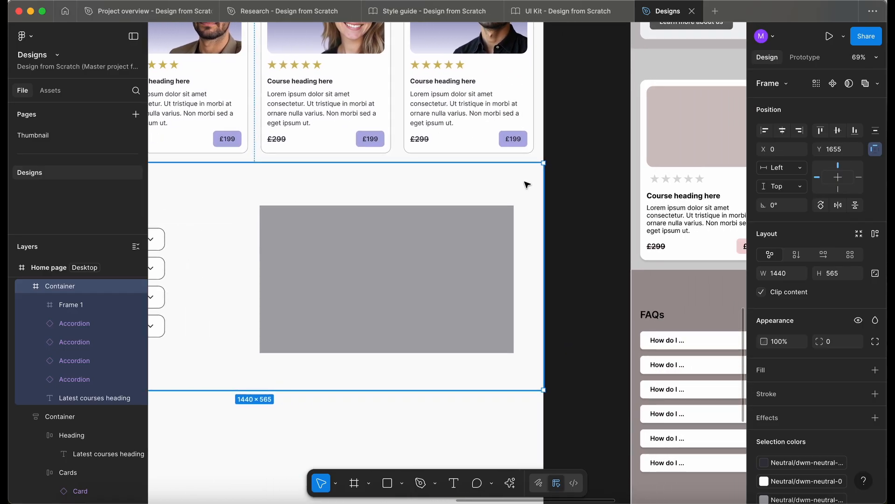
scroll(535, 186, up, 5)
scroll(535, 186, down, 5)
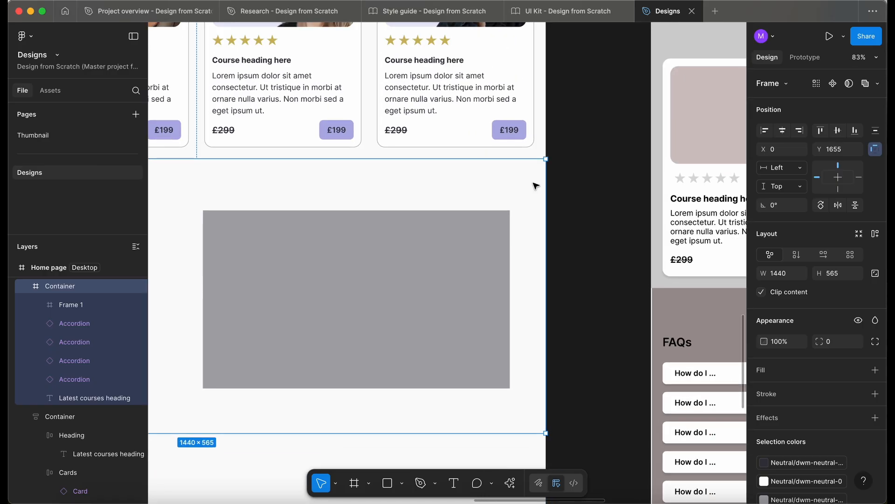
Duplicate the "Latest courses" heading into the FAQs container
scroll(536, 186, left, 6)
scroll(536, 186, down, 3)
scroll(400, 324, up, 2)
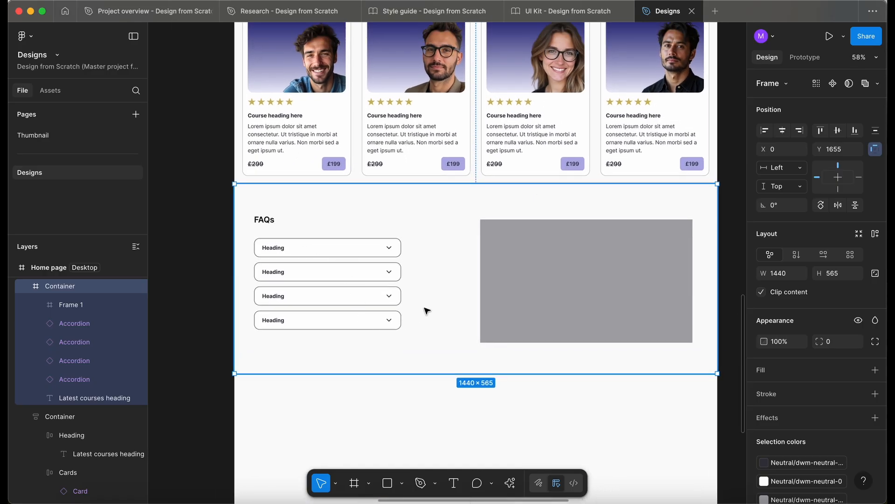
scroll(462, 304, up, 2)
scroll(462, 303, right, 2)
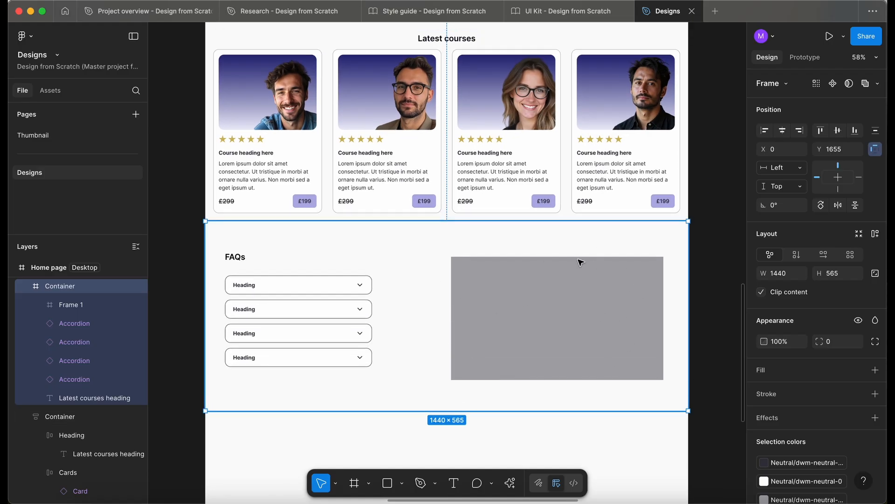
scroll(464, 310, up, 2)
scroll(464, 310, left, 3)
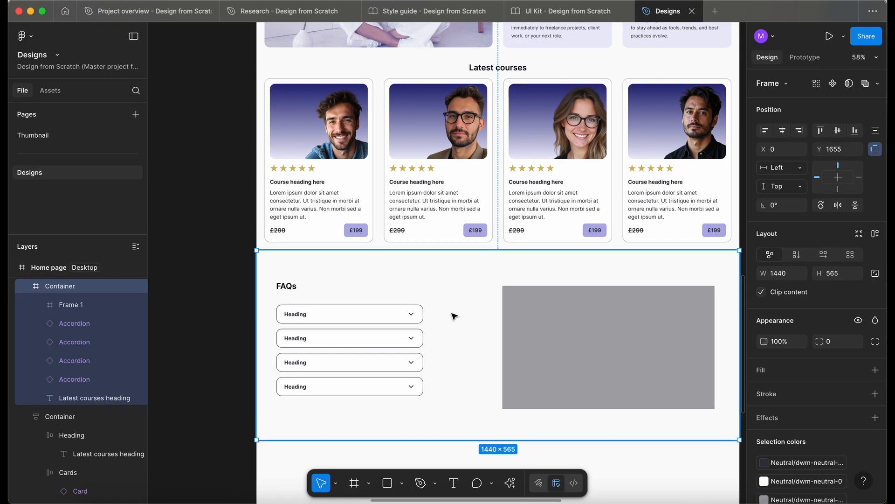
super+click(482, 72)
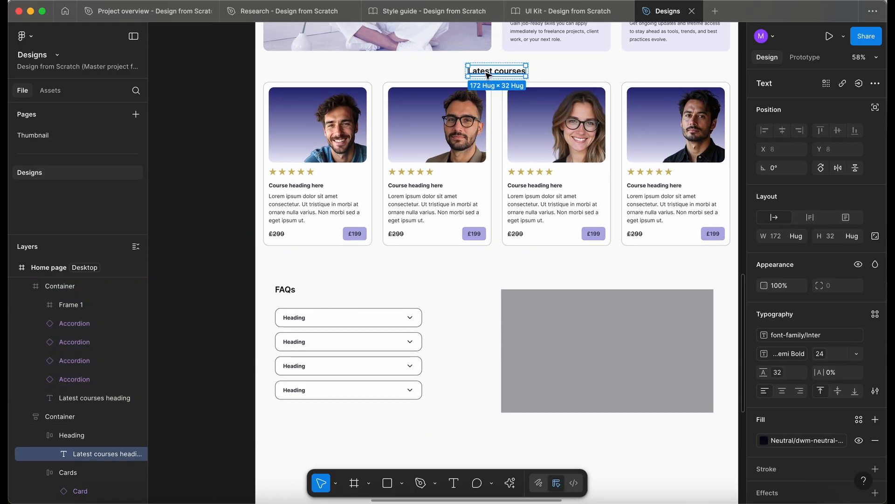
super+click(468, 72)
super+click(285, 290)
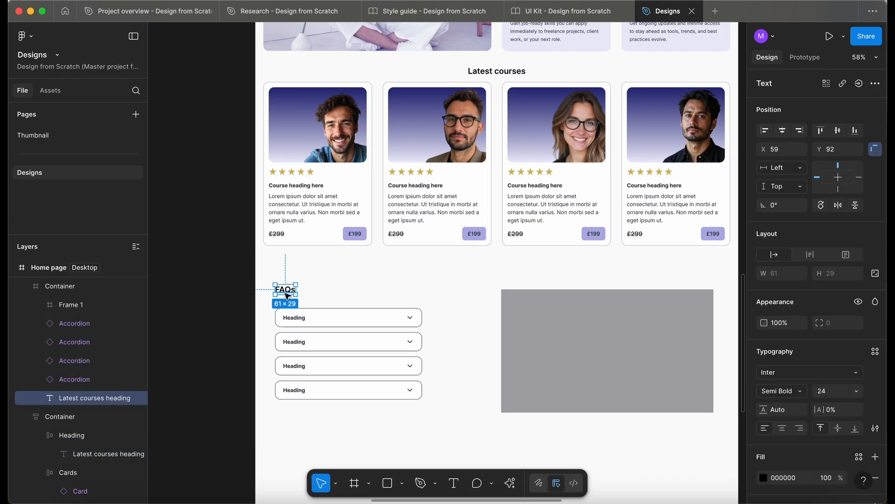
key(super+v)
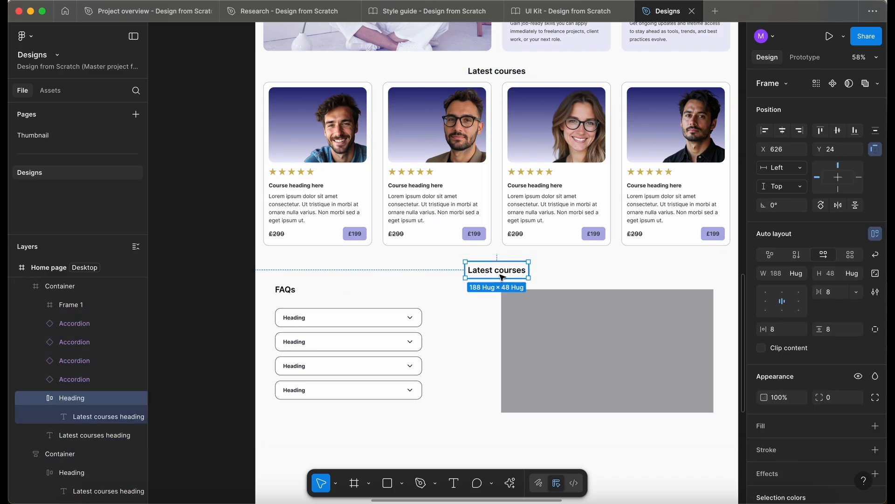
Place the copied heading beside the original FAQs heading and change its text to "FAQs"
super+click(287, 291)
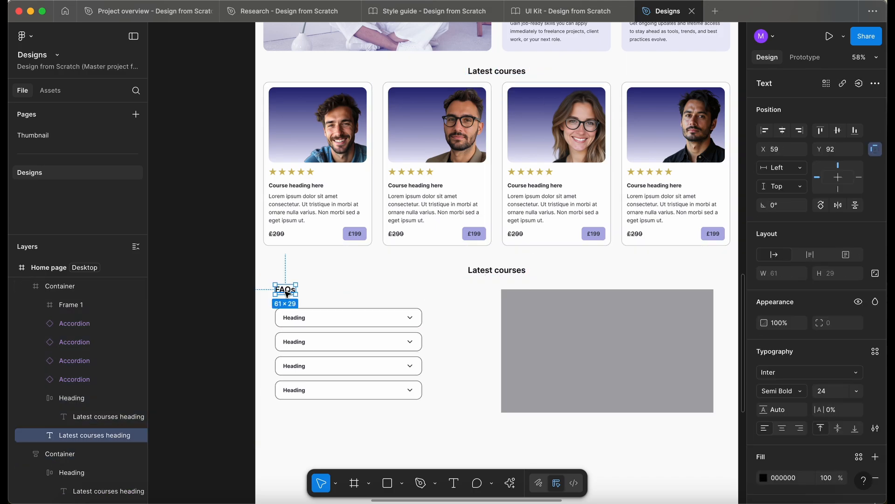
drag(492, 271, 336, 291)
double_click(336, 291)
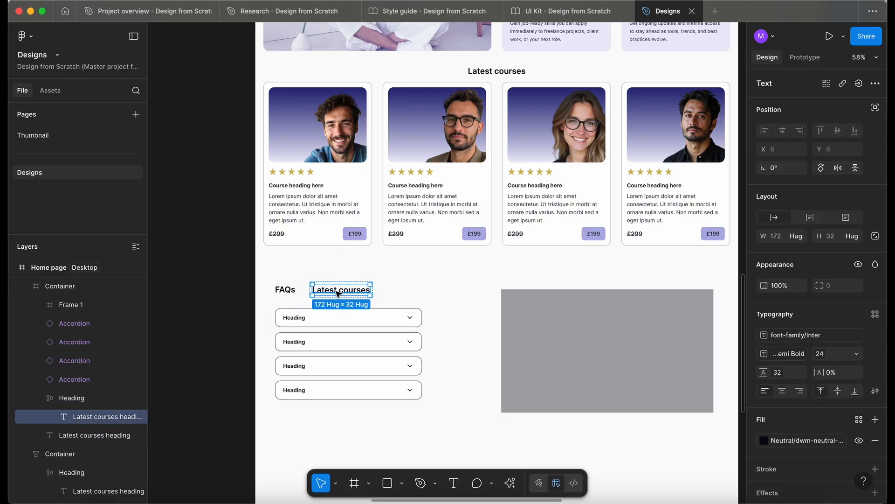
double_click(336, 291)
text(FAQs)
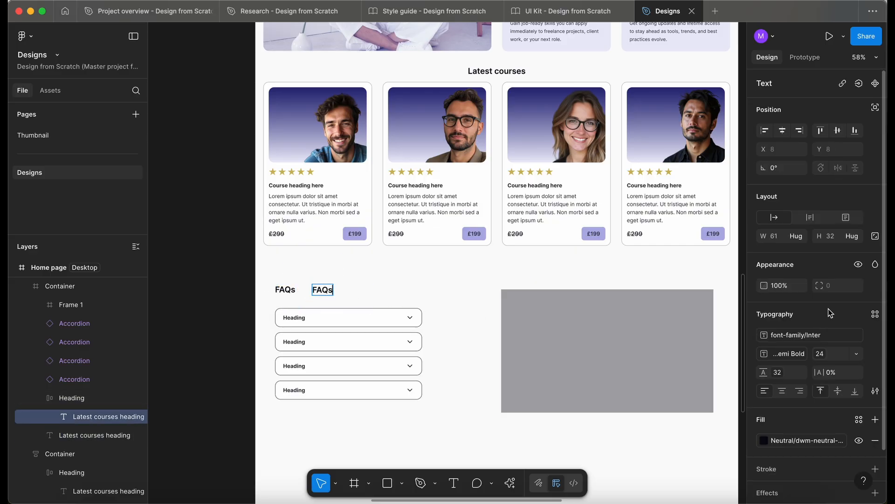
key(Escape)
Delete the original FAQs heading from the container, keeping the copied one
click(282, 293)
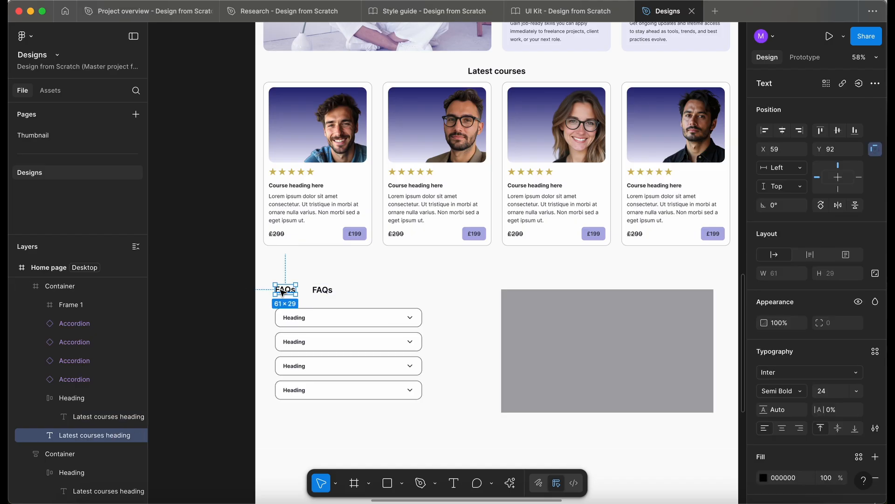
key(BackSpace)
click(325, 290)
key(Escape)
Wrap the four FAQ accordions in a vertical auto layout frame named Accordions
scroll(359, 373, up, 2)
scroll(361, 379, down, 1)
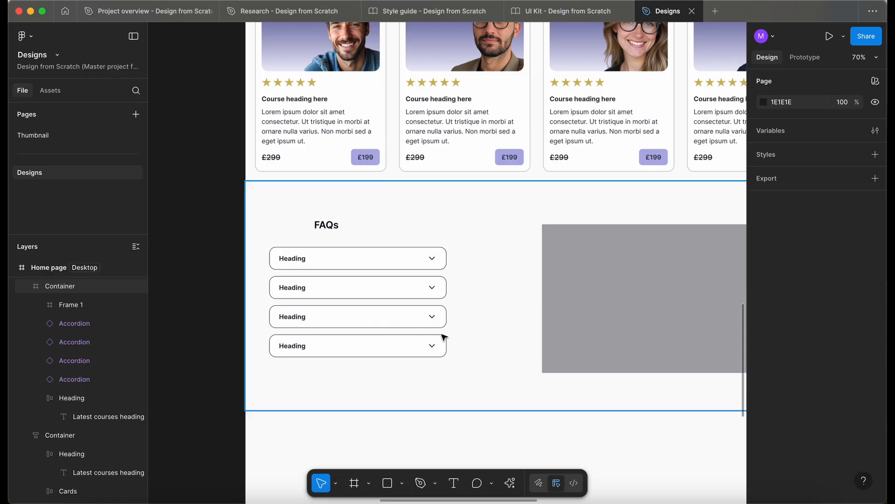
click(324, 259)
shift+click(310, 286)
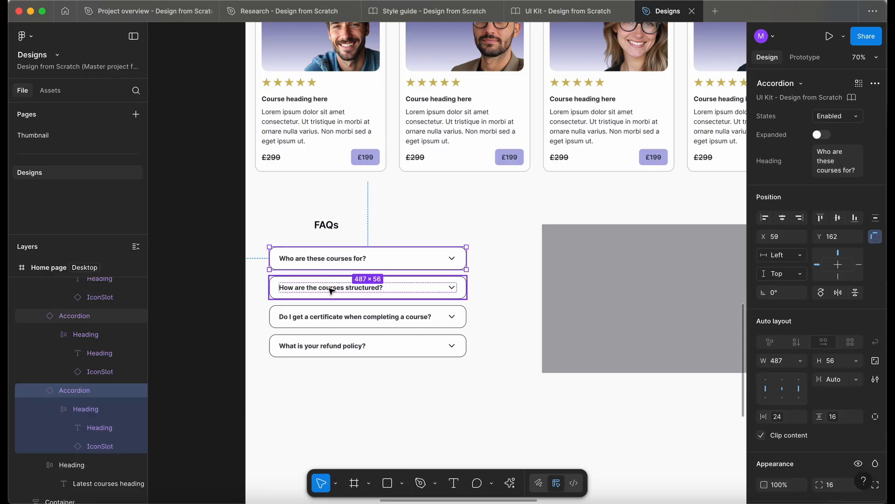
shift+click(330, 316)
shift+click(321, 346)
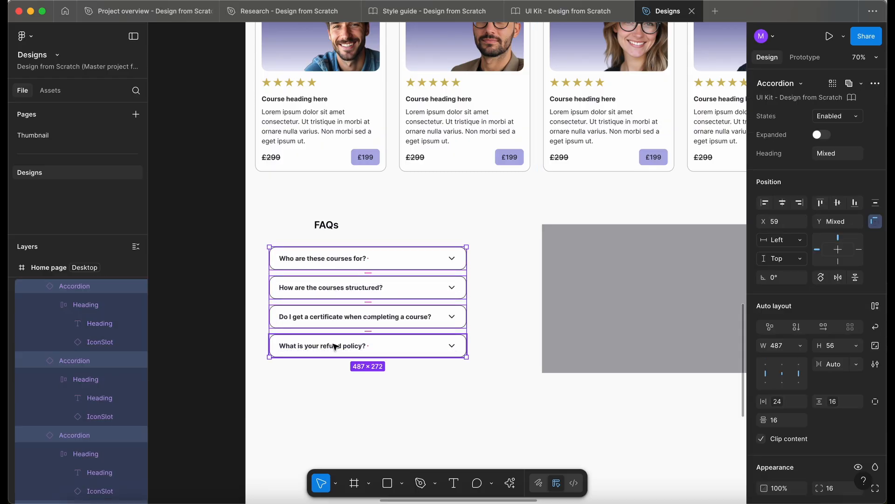
key(shift+a)
Wrap the FAQs heading and the Accordions frame in a vertical auto layout frame named Content with a gap of 16
click(82, 346)
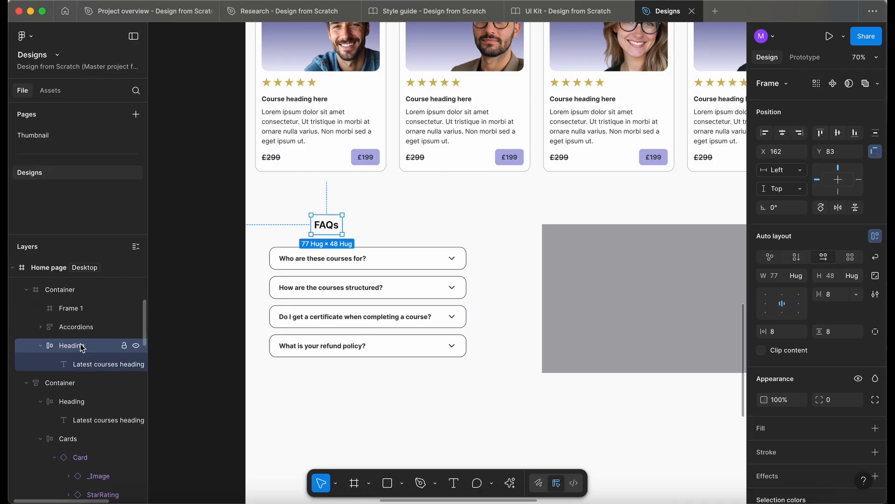
drag(81, 346, 89, 327)
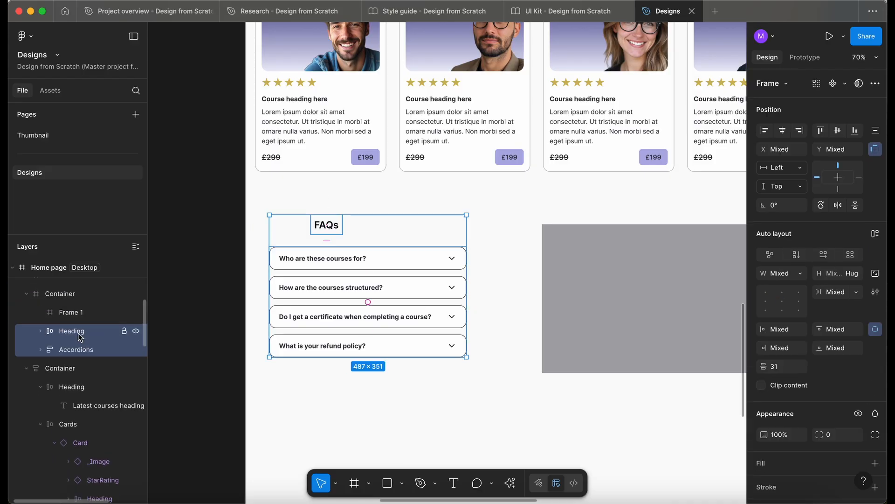
key(shift+a)
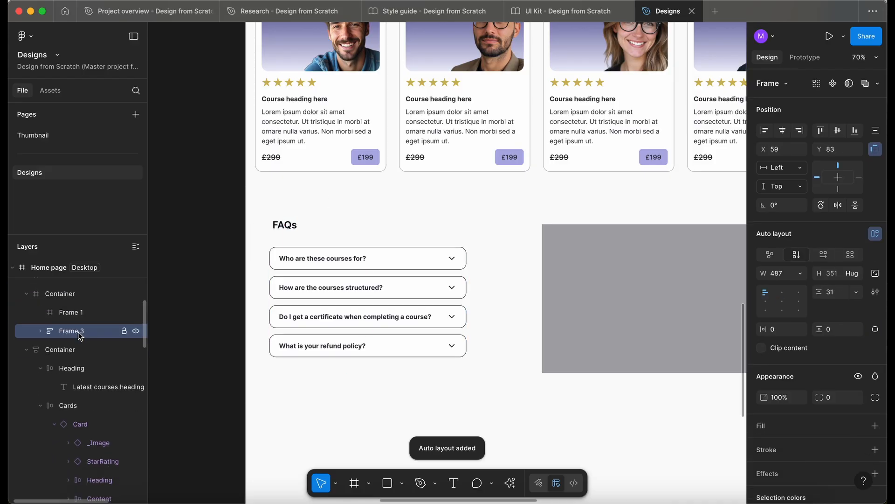
double_click(79, 333)
text(Content)
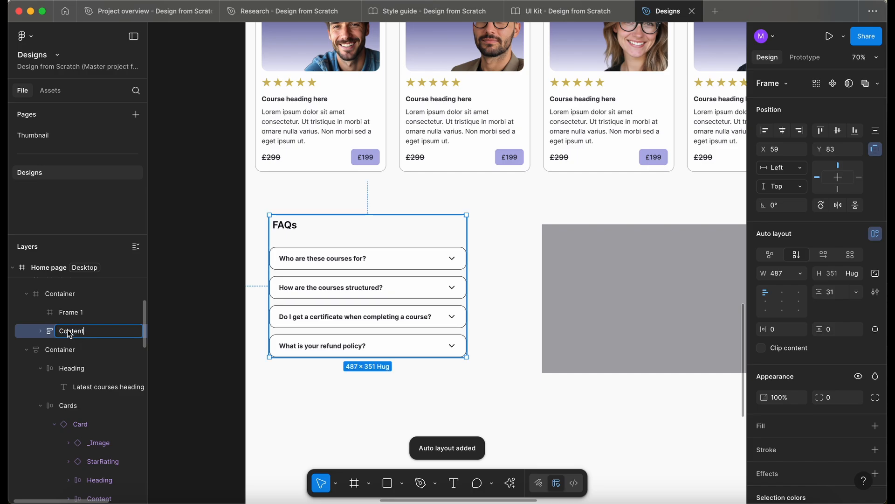
click(40, 331)
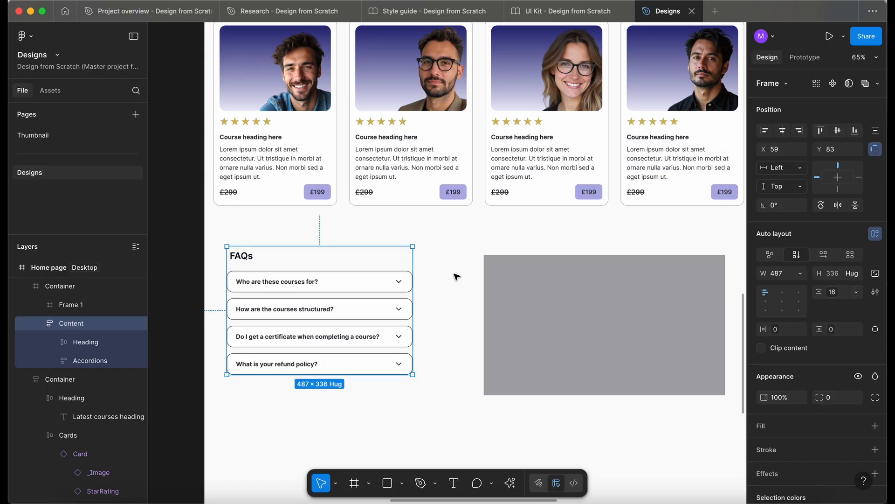
Add horizontal auto layout to the FAQs container with a gap of 16 between the content and the grey placeholder
scroll(457, 276, up, 2)
click(452, 137)
scroll(454, 139, down, 2)
scroll(454, 139, left, 1)
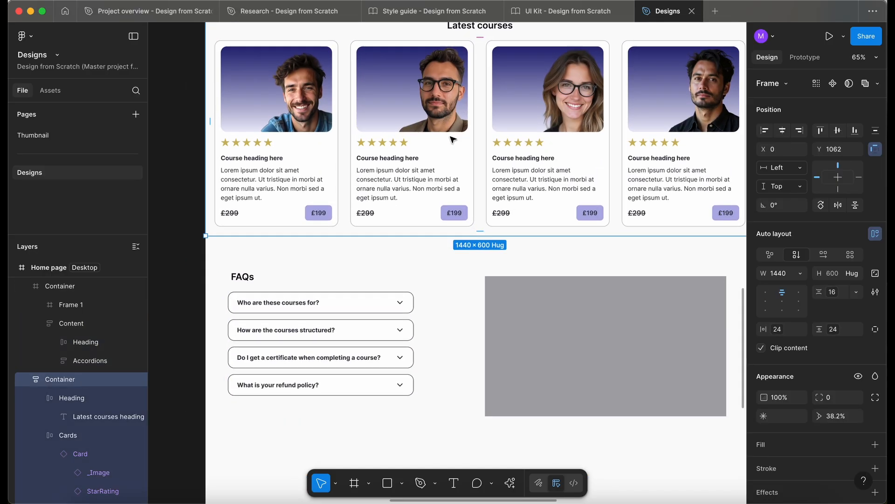
click(474, 309)
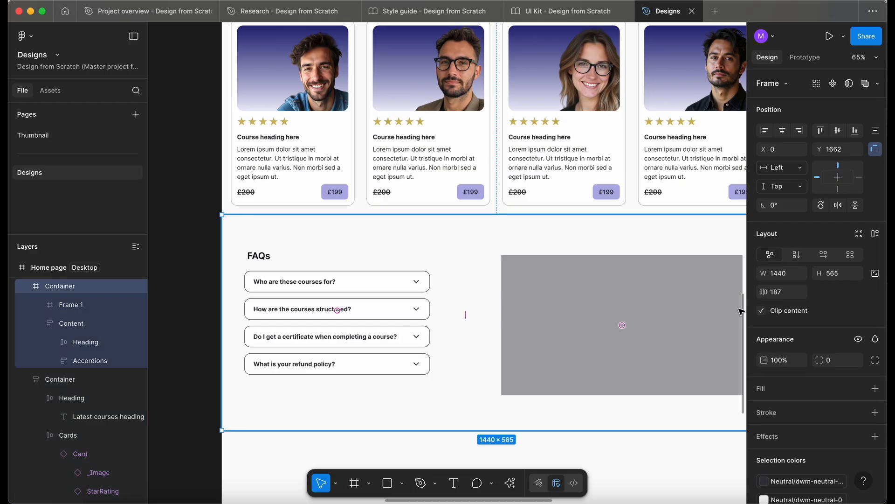
key(shift+a)
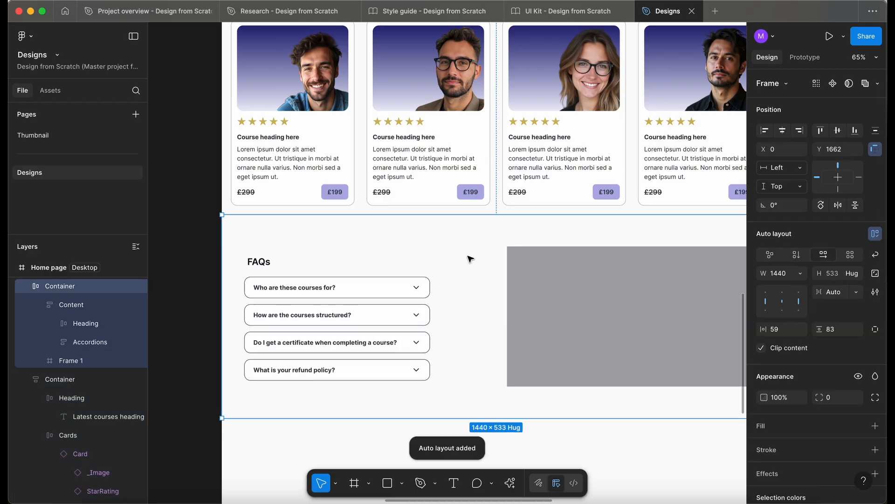
click(858, 299)
click(825, 316)
click(802, 368)
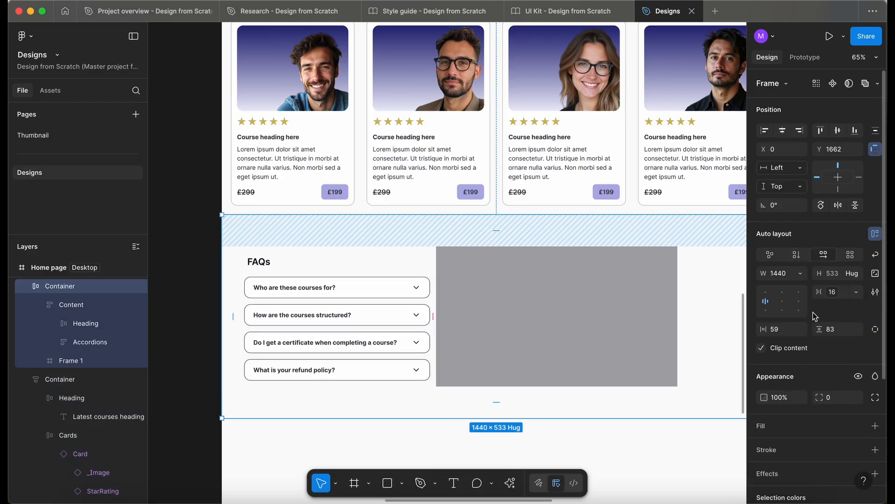
Set the FAQs container's horizontal and vertical padding to 24px and its item spacing to Auto
click(800, 330)
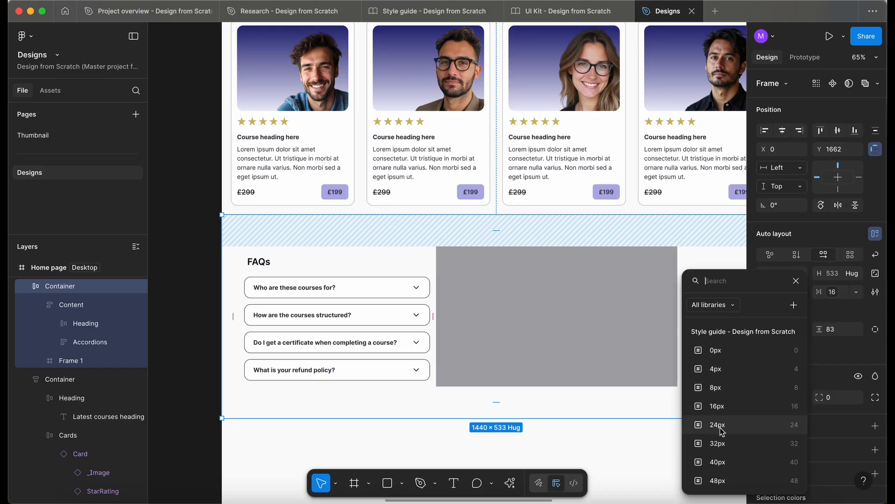
click(723, 424)
click(856, 329)
click(796, 426)
scroll(633, 269, down, 2)
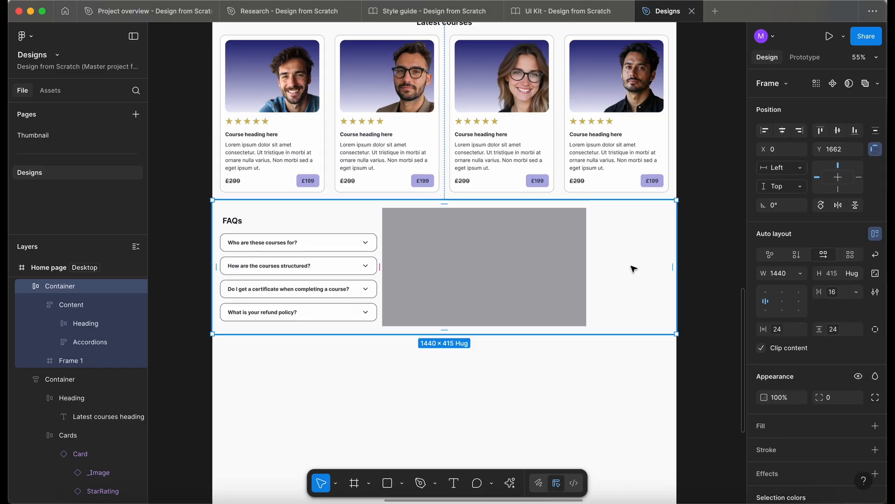
double_click(767, 304)
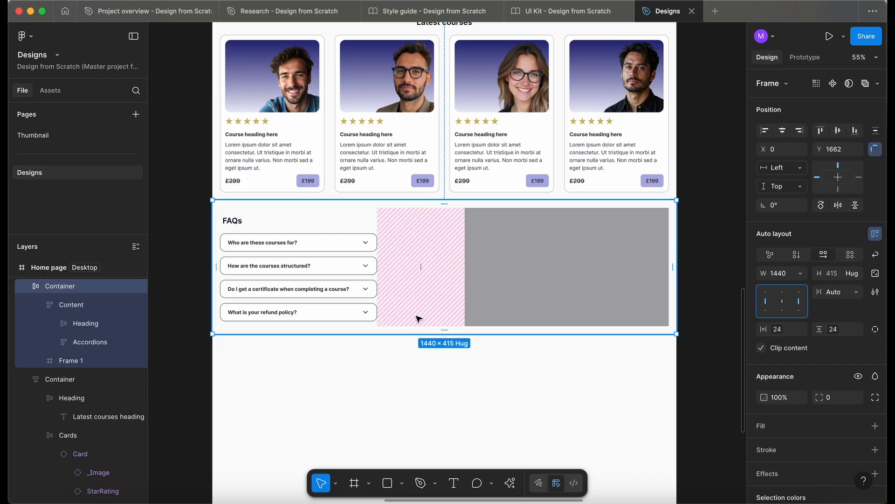
Show the 12-column layout guide on the Home page frame
scroll(387, 359, up, 2)
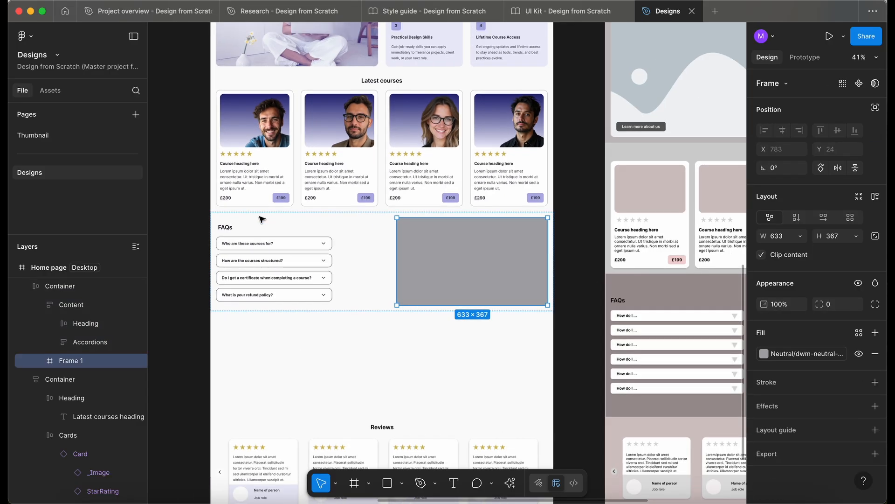
scroll(222, 93, up, 5)
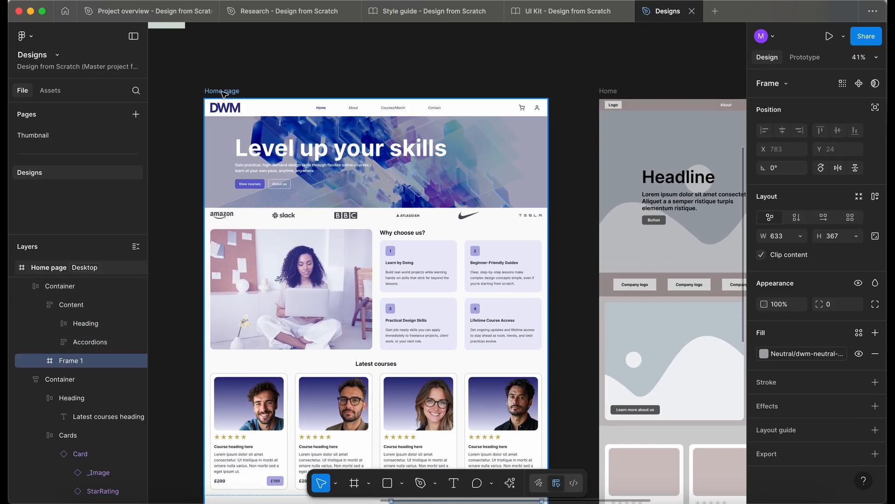
click(224, 93)
scroll(870, 471, down, 5)
click(858, 433)
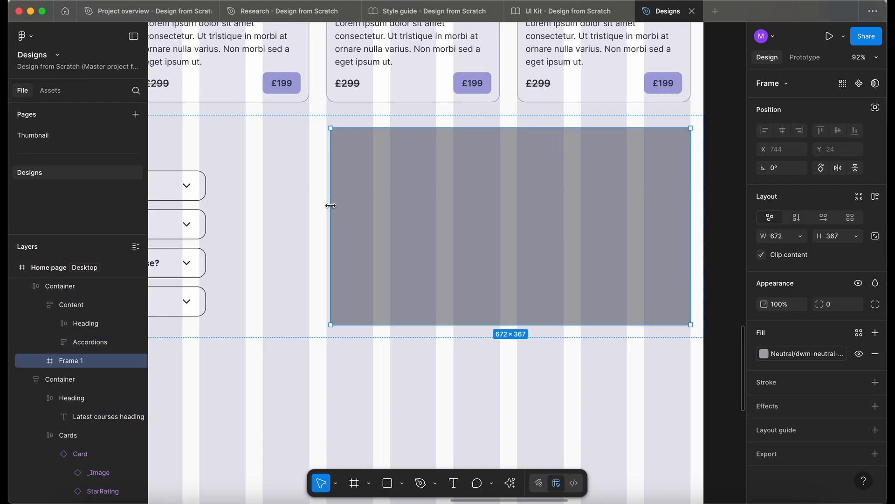
Widen the grey placeholder frame in the FAQs section to 680 px so its left edge meets the column guide
drag(330, 206, 323, 206)
scroll(328, 205, up, 10)
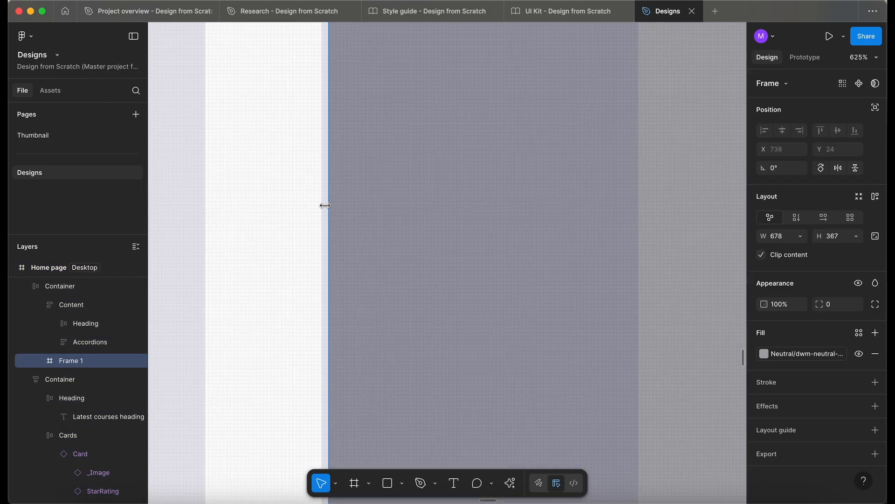
scroll(324, 205, down, 10)
scroll(356, 216, up, 5)
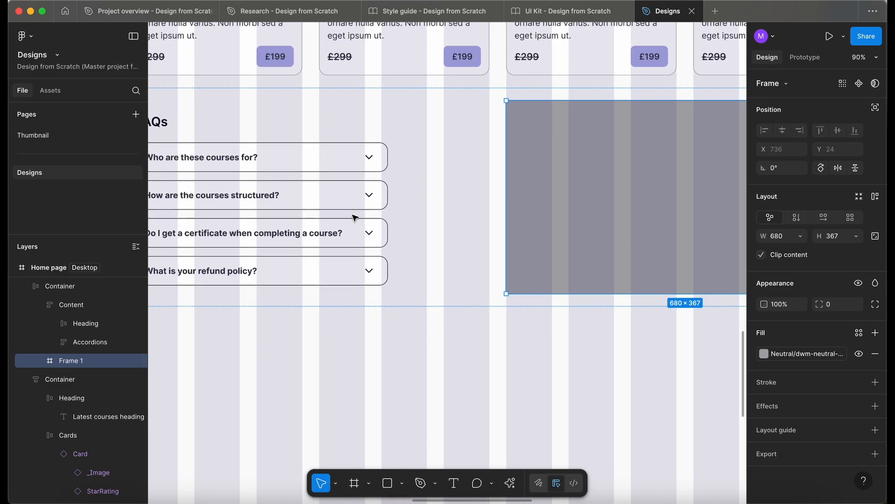
Widen the FAQs content frame so the right edge of its heading and accordions approaches the nearest column guide
scroll(356, 215, down, 3)
click(414, 227)
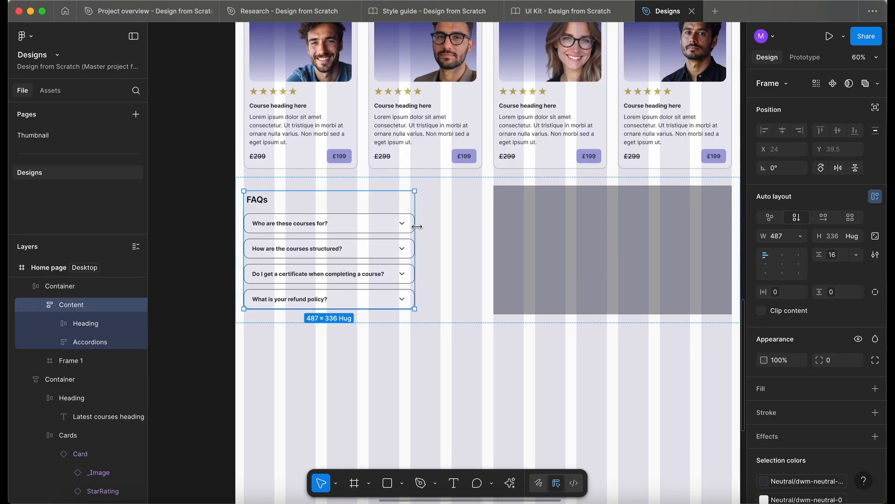
drag(426, 227, 439, 226)
scroll(439, 226, up, 10)
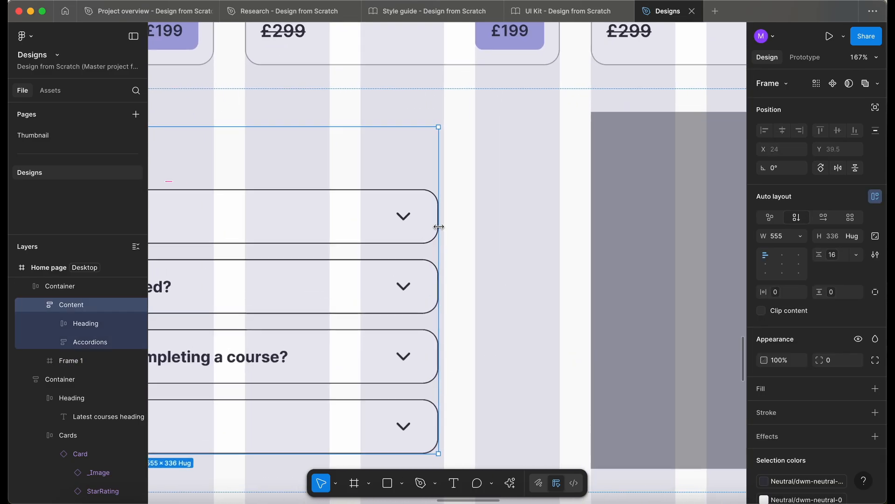
scroll(439, 226, down, 10)
Fill the FAQs container with the dwm-sapphire-50 brand colour from the Style guide library
click(418, 260)
scroll(420, 261, up, 1)
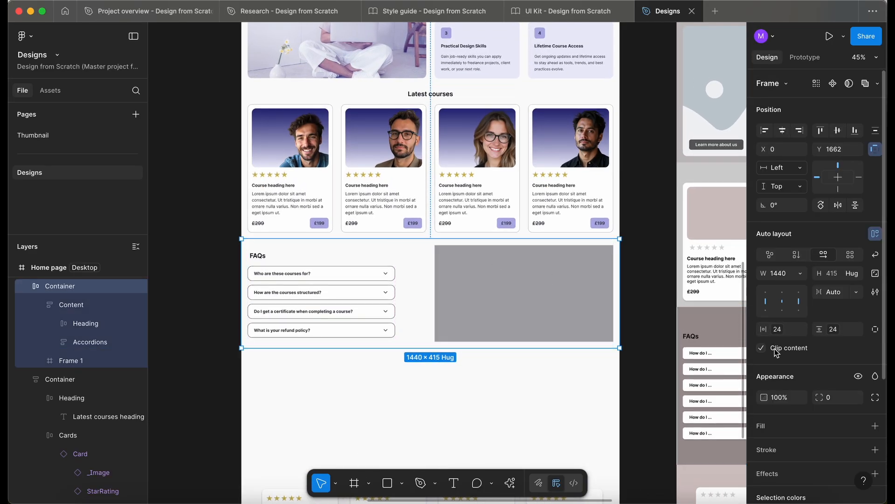
click(859, 427)
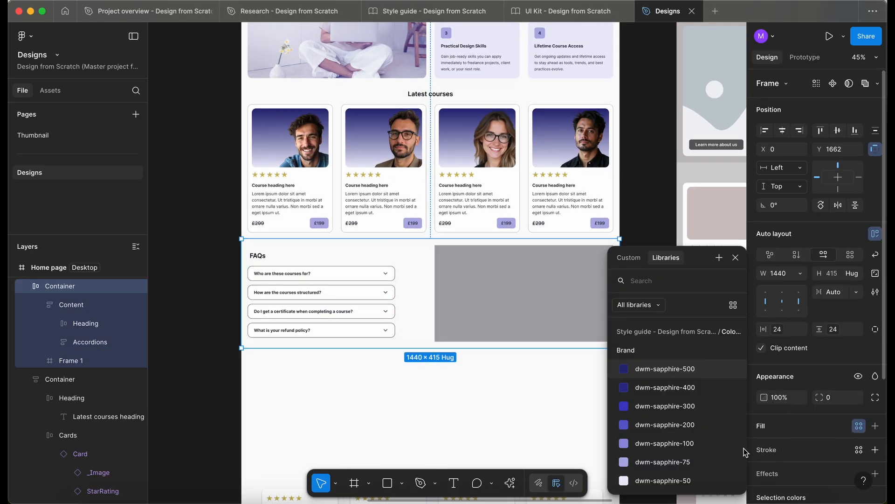
click(709, 480)
scroll(485, 337, down, 2)
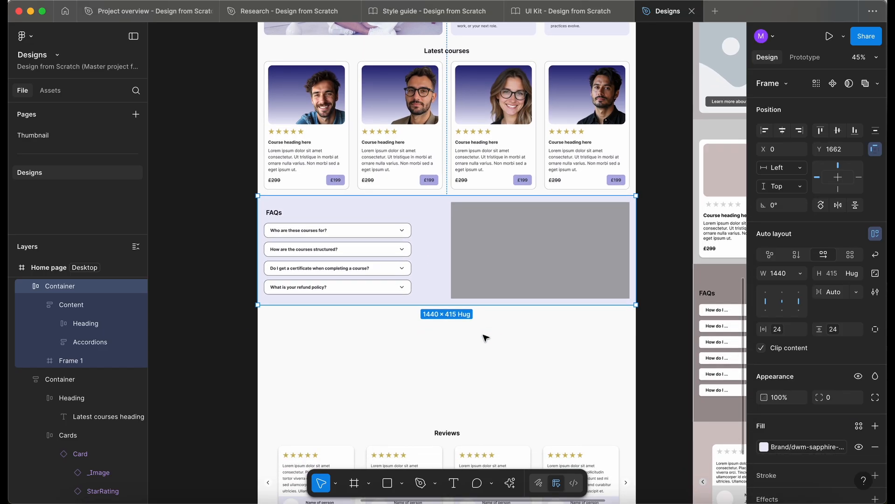
click(243, 339)
scroll(340, 234, down, 1)
scroll(352, 233, up, 3)
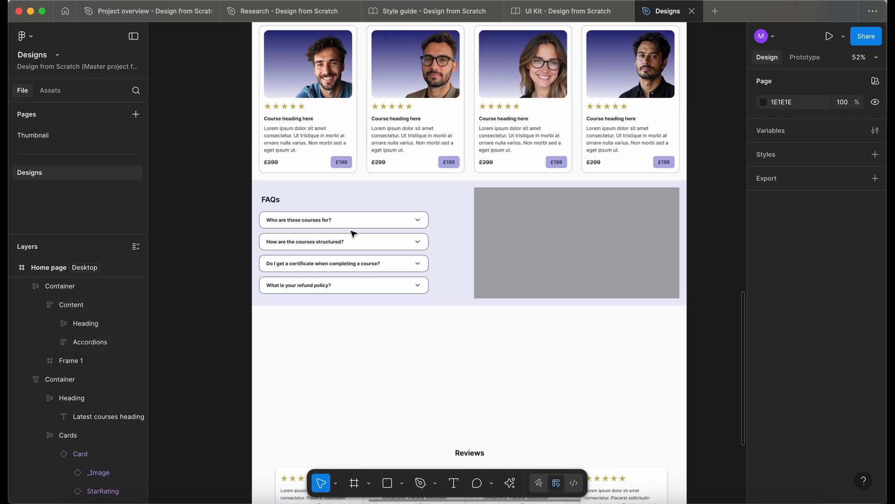
Paste the question-mark photo onto the empty canvas beside the home page designs
scroll(353, 234, left, 1)
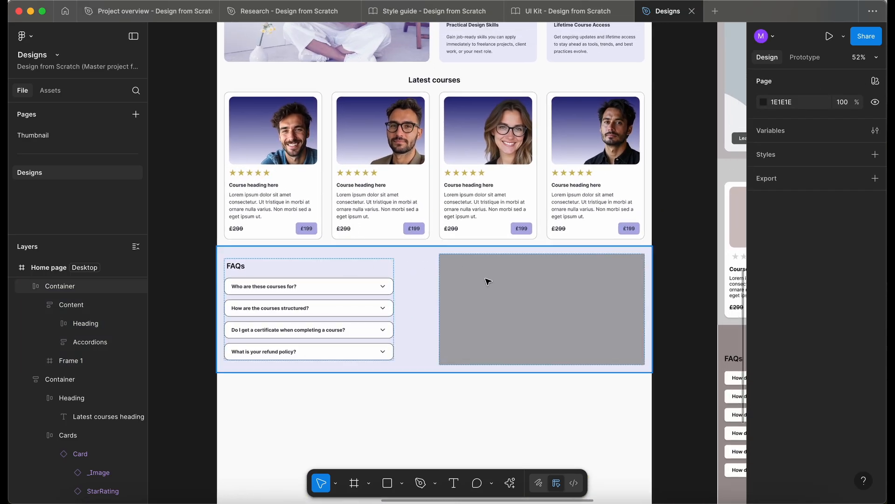
scroll(487, 281, left, 10)
scroll(487, 281, right, 3)
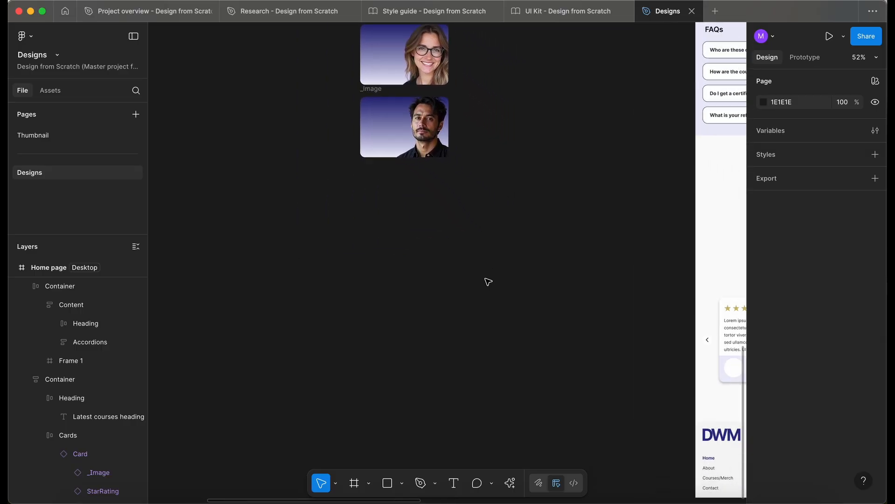
scroll(488, 282, down, 3)
key(super+v)
scroll(389, 284, down, 5)
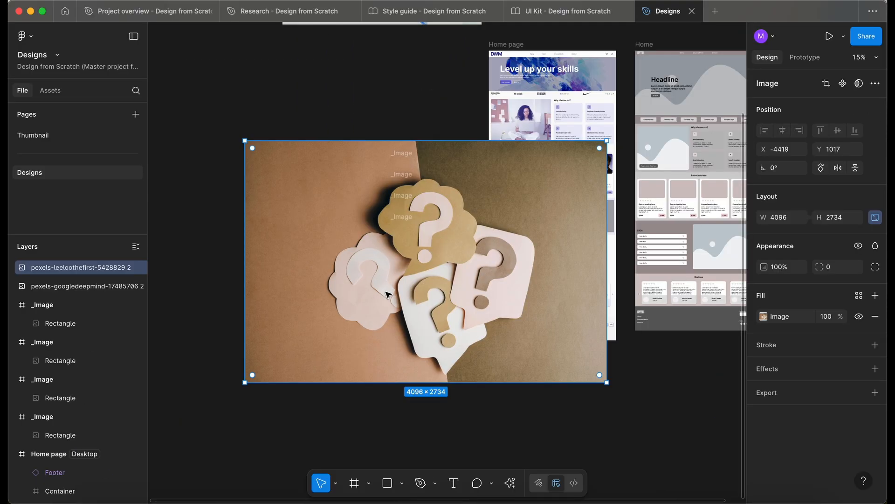
Scale the question-mark photo down to 950 × 634 and place it below the portrait images beside the Home page frame
drag(440, 267, 366, 354)
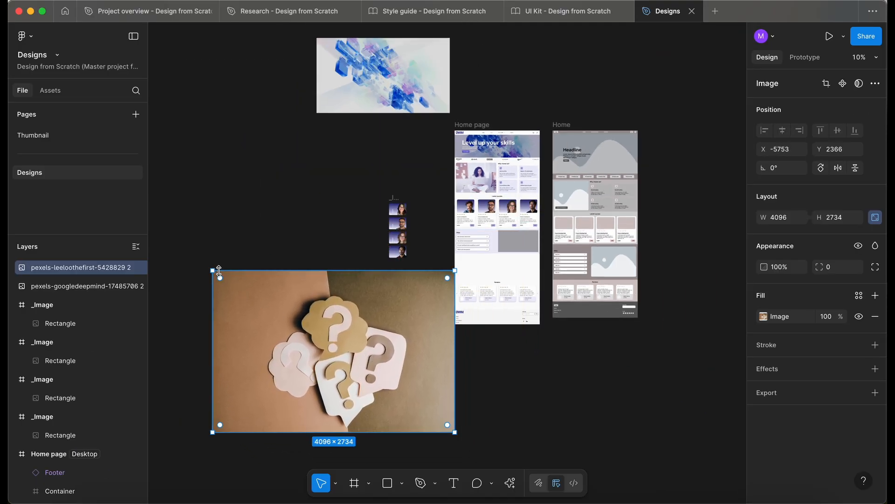
drag(210, 269, 360, 369)
drag(443, 400, 433, 313)
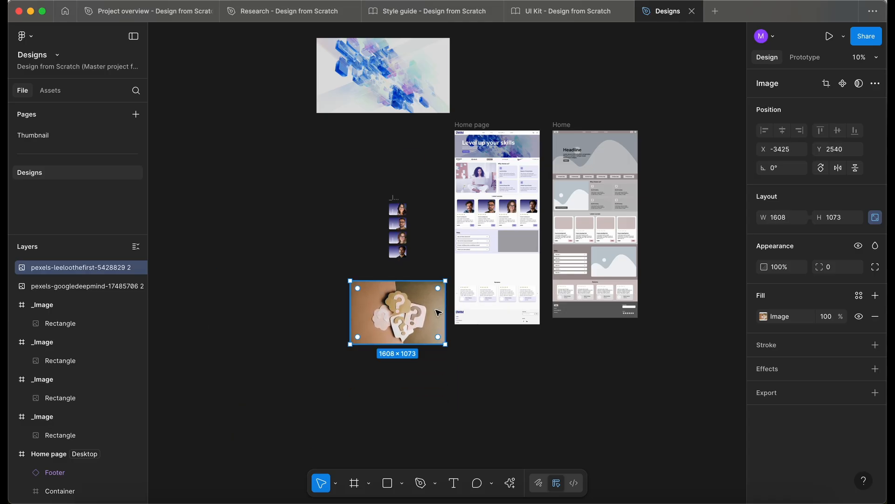
scroll(433, 311, up, 5)
drag(458, 246, 372, 303)
drag(339, 327, 401, 259)
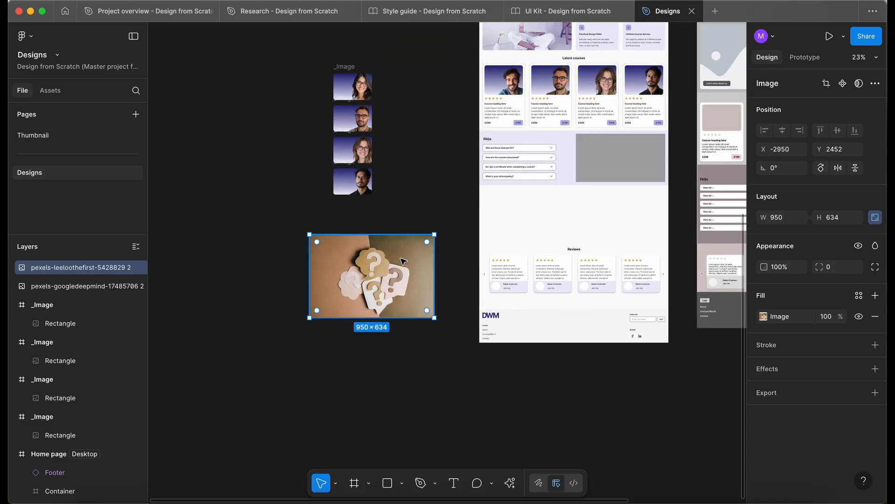
Remove the background of the question-mark photo with the AI image action
scroll(401, 258, up, 2)
scroll(404, 261, up, 2)
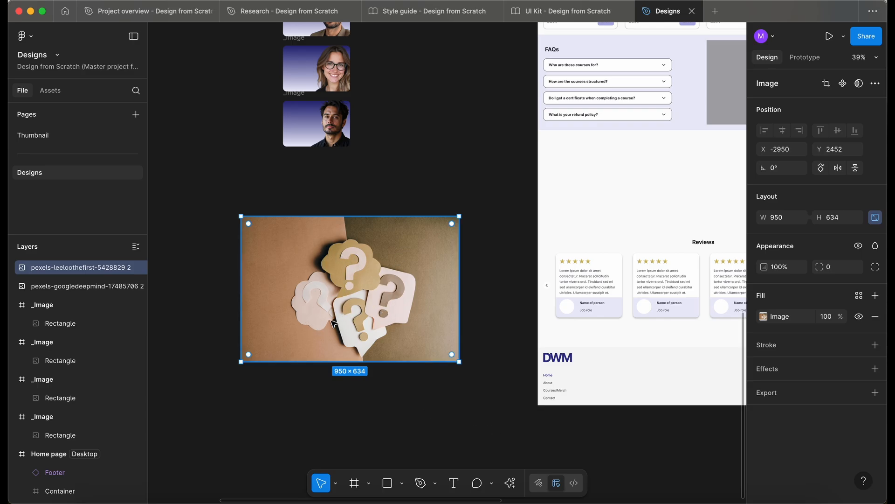
click(511, 484)
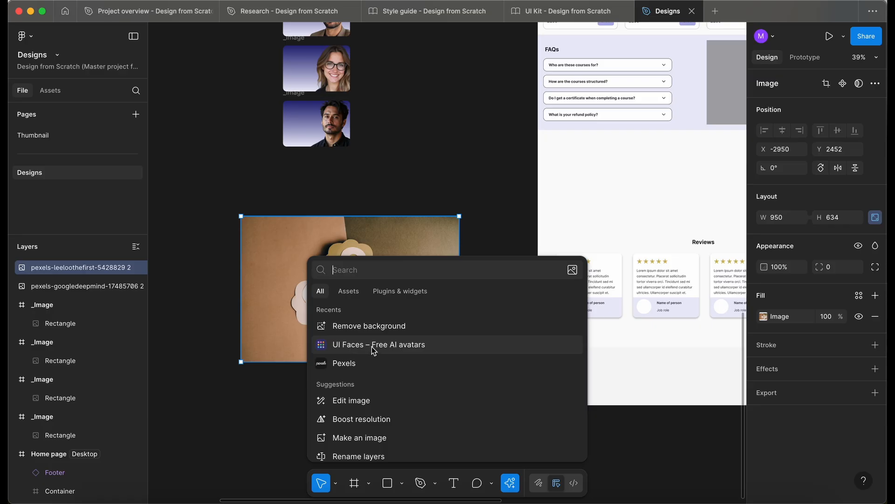
click(376, 326)
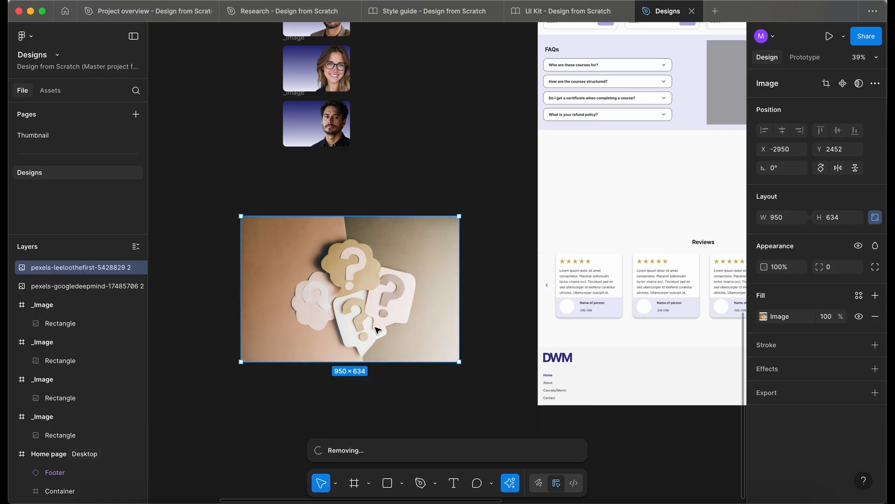
scroll(341, 267, down, 3)
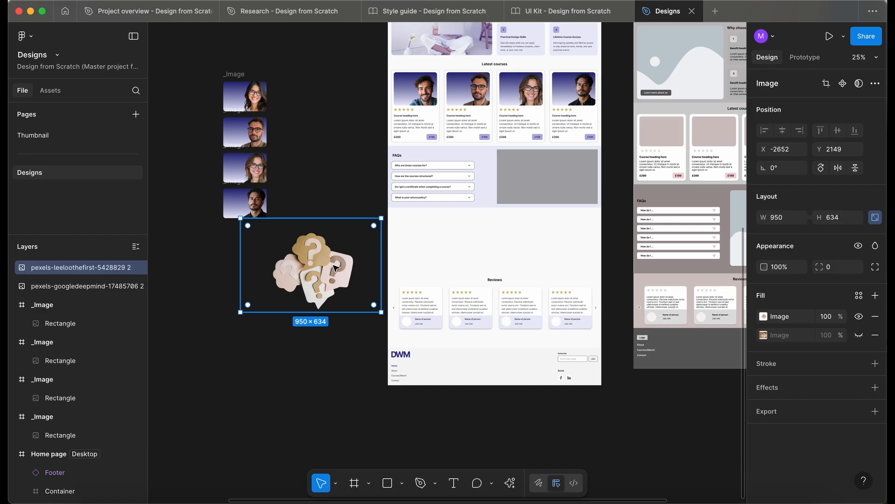
Duplicate the question-mark cutout and move the copy over the FAQs section of the Home page frame
scroll(336, 268, down, 1)
click(240, 317)
drag(313, 253, 328, 224)
scroll(328, 224, right, 2)
scroll(328, 224, up, 1)
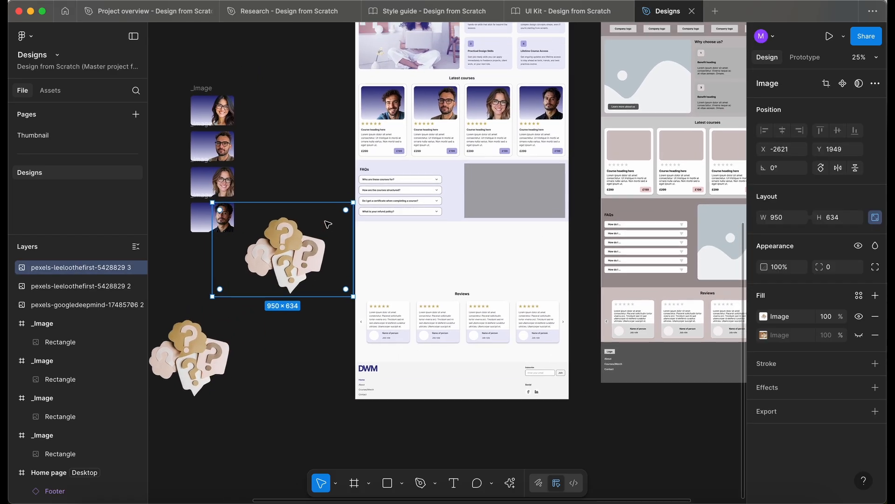
scroll(328, 224, up, 3)
drag(281, 259, 545, 174)
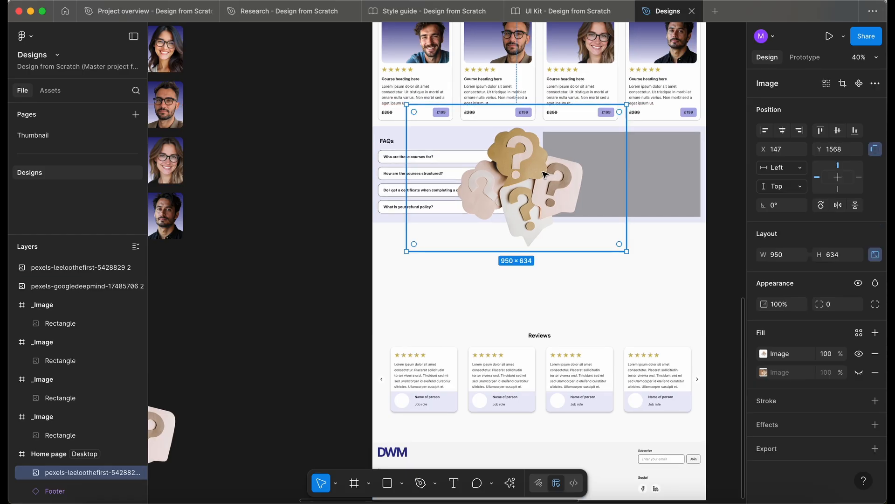
Nest the question-mark image in the FAQs container and reorder it to be the last item in the auto layout
scroll(544, 174, right, 2)
scroll(544, 174, up, 1)
scroll(545, 175, down, 1)
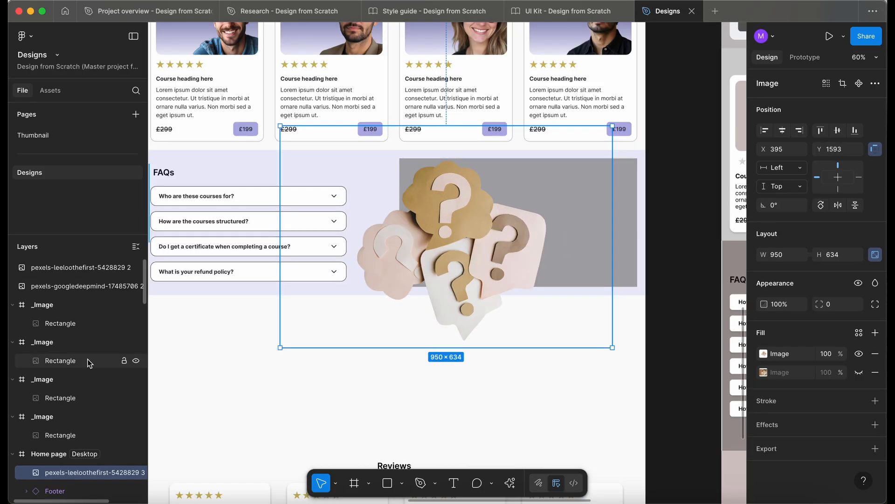
scroll(89, 363, down, 1)
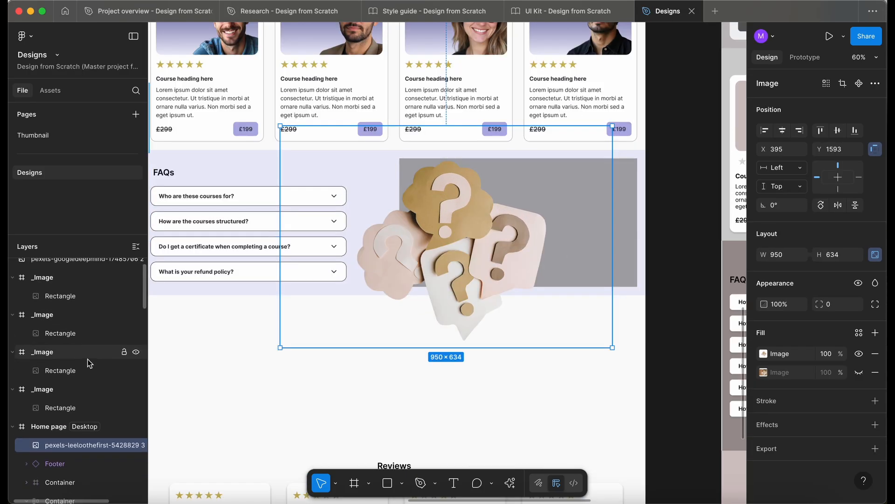
scroll(89, 362, down, 5)
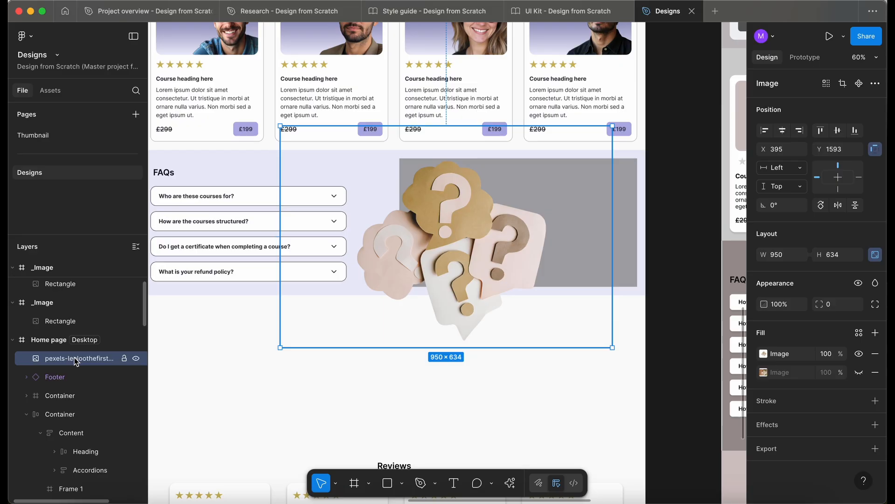
drag(76, 362, 123, 415)
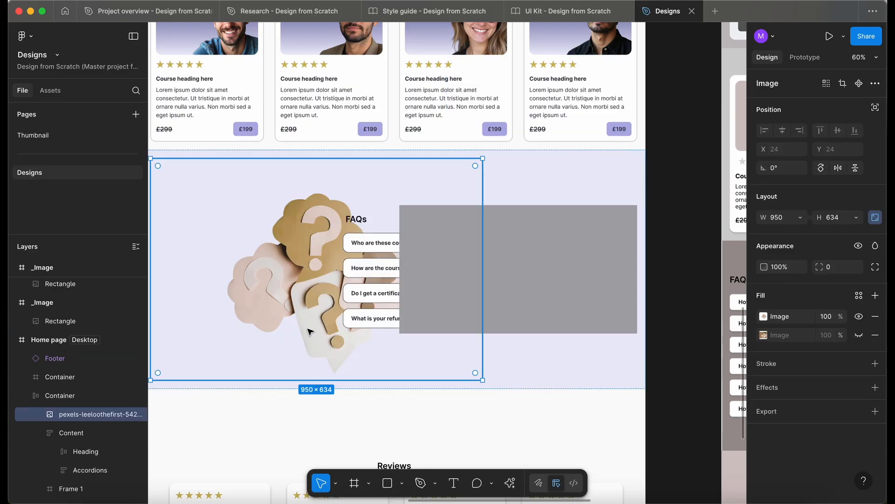
key(Right)
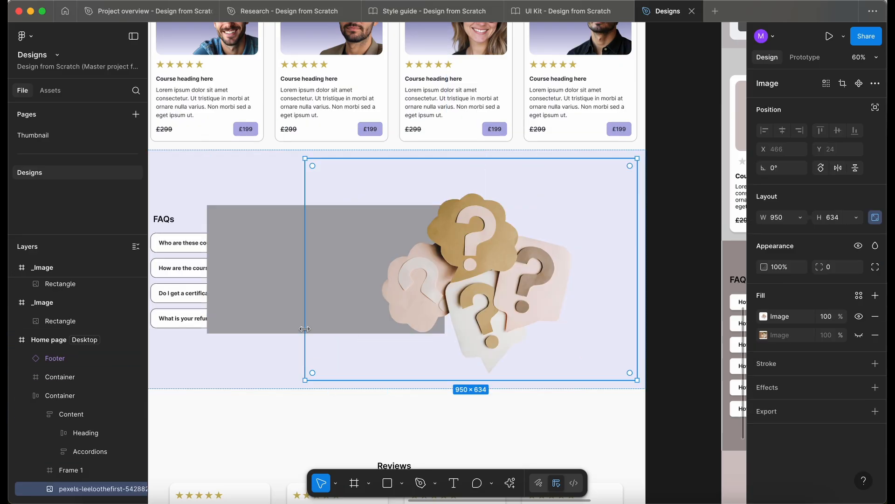
Delete the grey placeholder frame from the FAQs container and scale the question-mark image down proportionally to 760 × 508
click(279, 283)
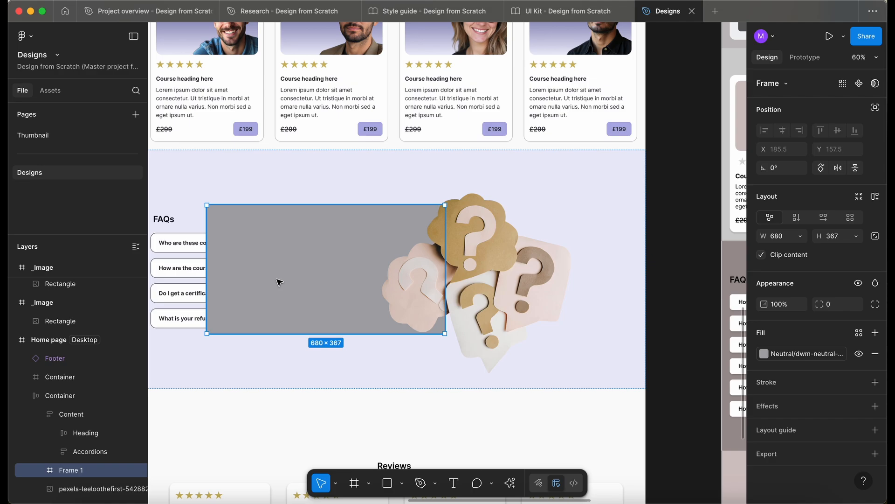
key(Delete)
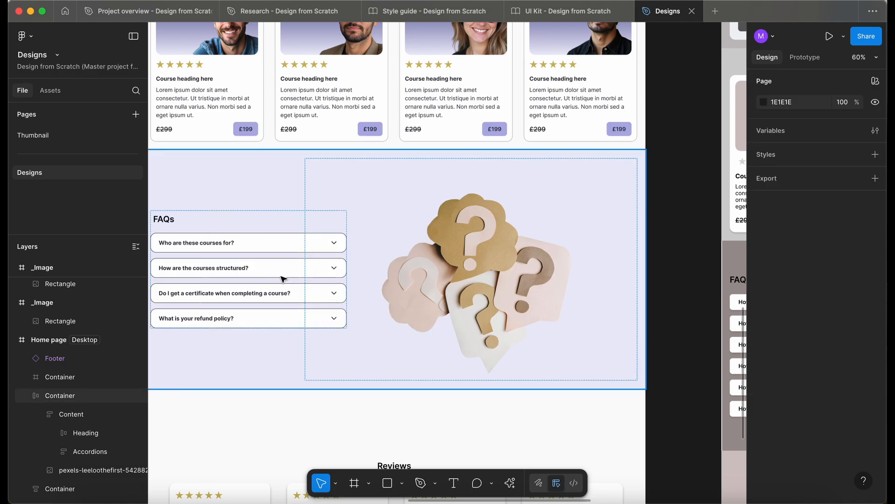
scroll(424, 267, left, 2)
double_click(424, 266)
scroll(423, 266, right, 2)
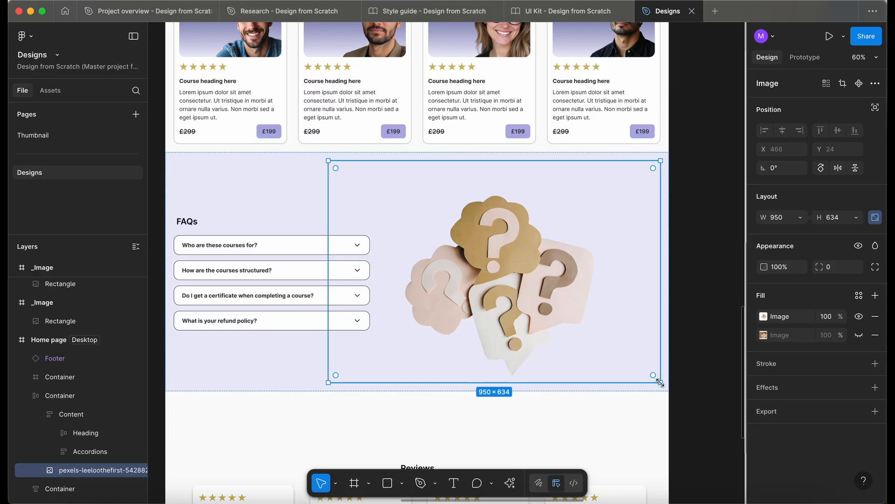
drag(659, 382, 623, 302)
drag(624, 302, 627, 308)
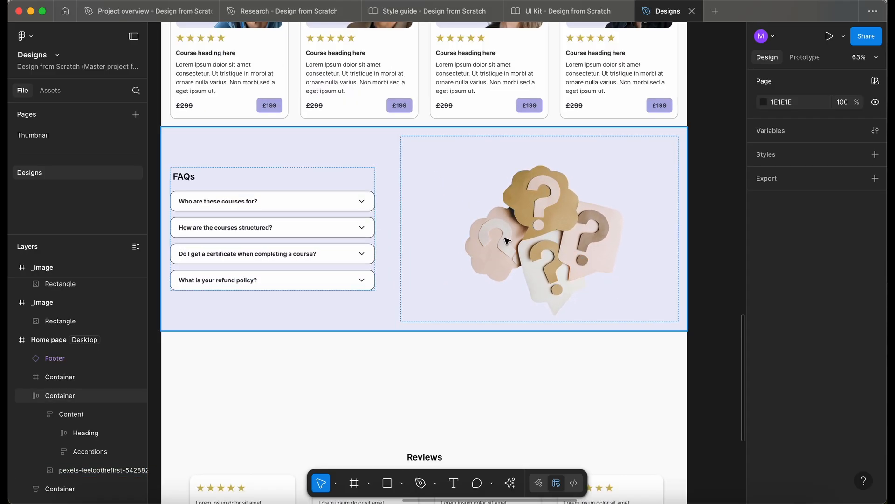
Set the blend mode of the question-mark image in the FAQs section to Luminosity
double_click(507, 240)
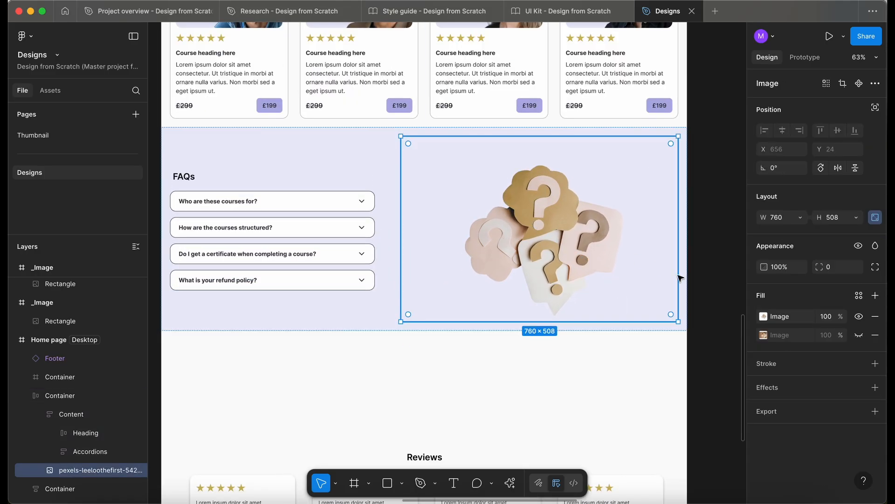
click(875, 246)
scroll(874, 299, down, 3)
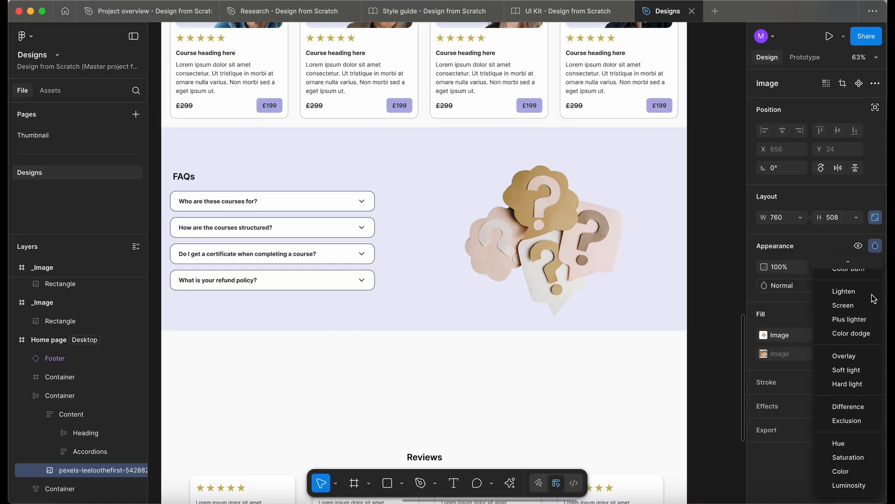
click(861, 486)
scroll(503, 246, down, 5)
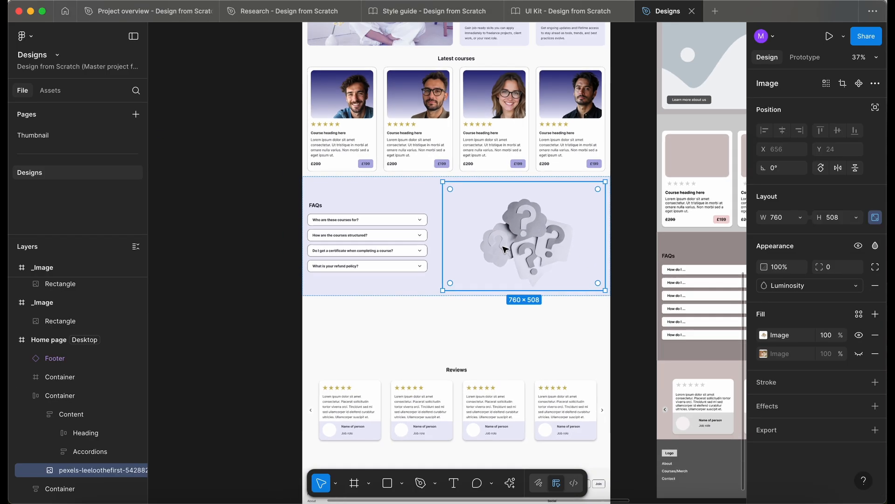
click(251, 292)
Examine how the question-mark image fits the FAQs section and the sections around it
scroll(441, 246, up, 3)
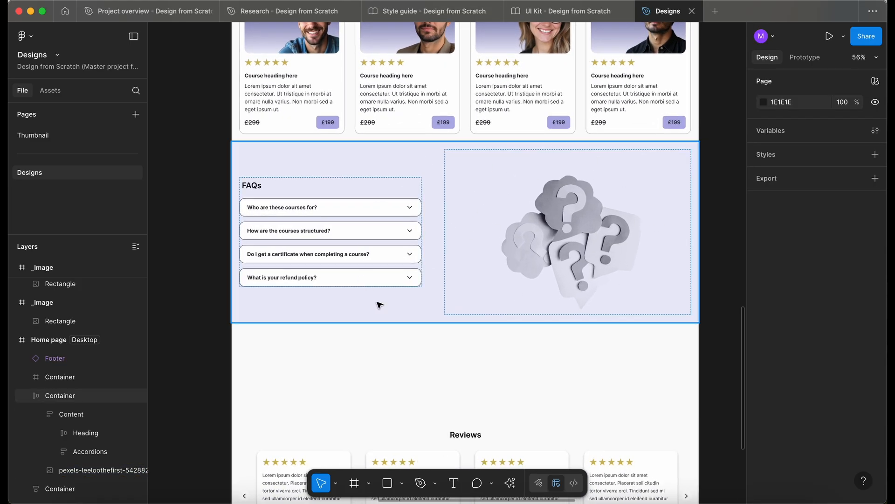
scroll(208, 333, down, 3)
scroll(206, 333, down, 1)
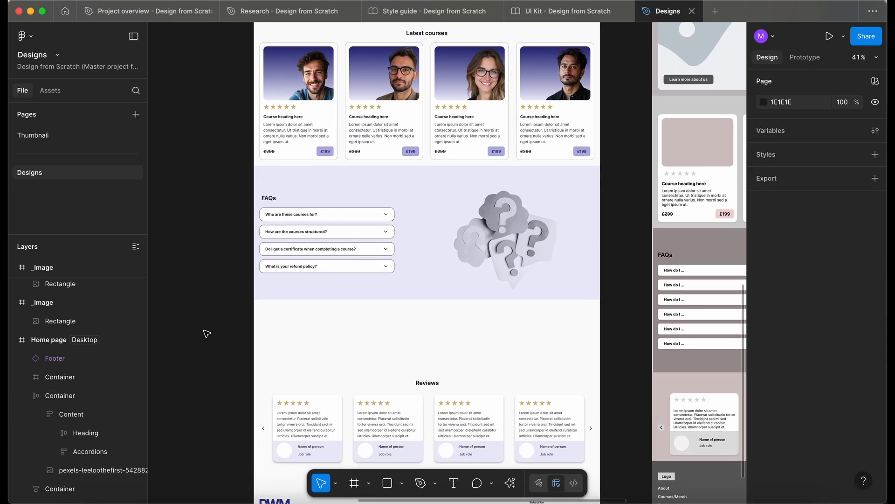
scroll(564, 219, up, 2)
click(564, 220)
scroll(564, 219, down, 5)
scroll(536, 220, left, 3)
scroll(536, 220, down, 2)
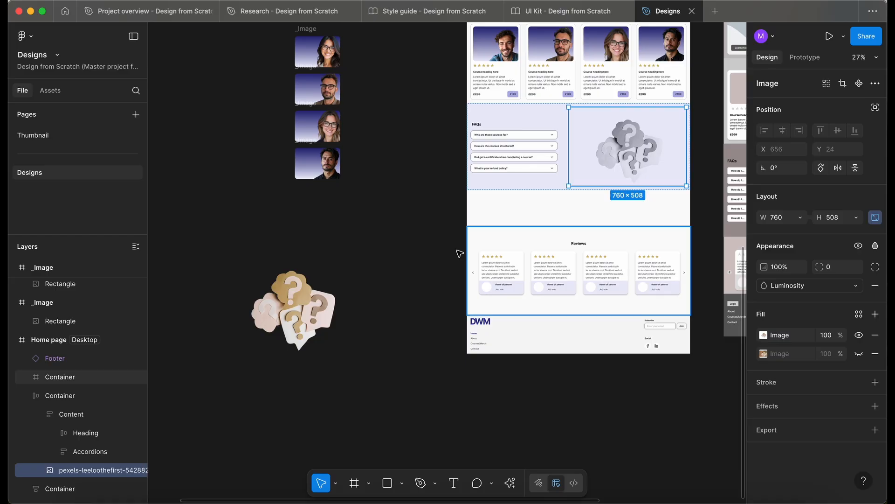
Duplicate the original question-mark cutout and place the copy on empty canvas below it
click(290, 330)
drag(287, 327, 241, 290)
drag(241, 289, 344, 411)
scroll(344, 412, up, 5)
scroll(407, 312, down, 2)
scroll(407, 313, left, 1)
scroll(407, 310, up, 3)
scroll(407, 309, down, 1)
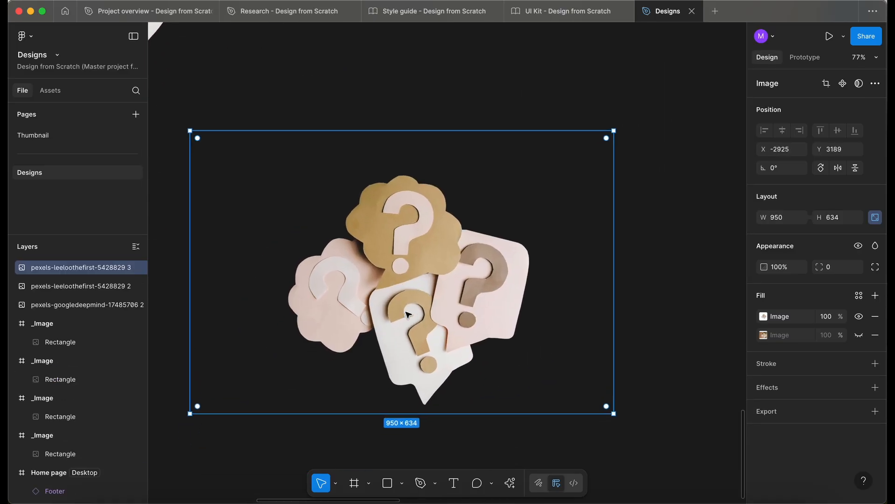
Draw a rectangle about 591 × 502 px over the question marks in the cutout copy
key(f)
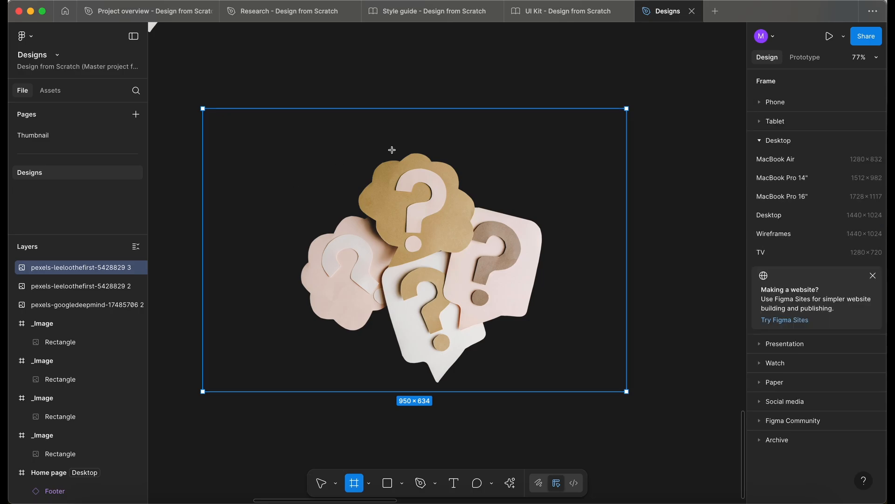
key(r)
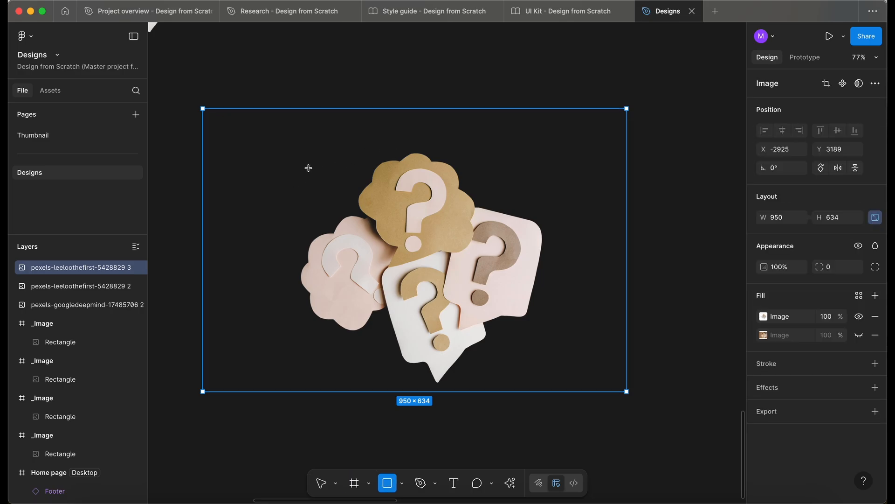
mouse_move(293, 160)
mouse_down()
mouse_move(465, 263)
mouse_move(557, 382)
mouse_move(538, 384)
mouse_up()
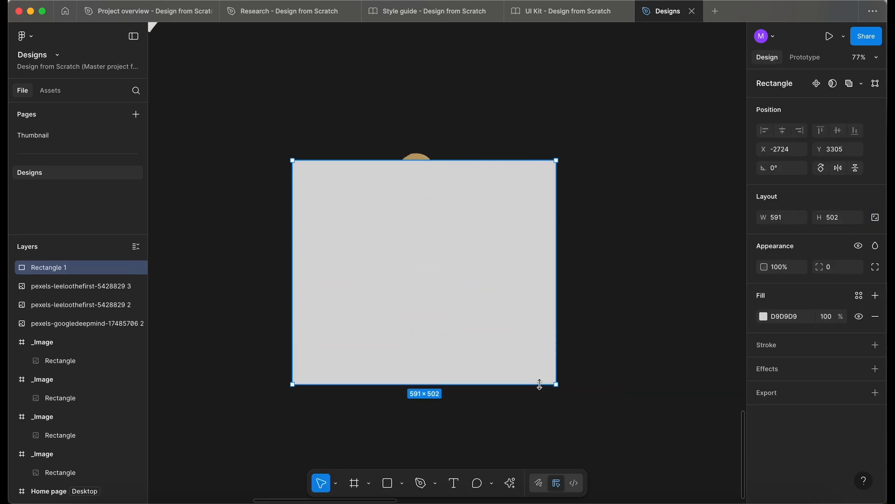
Set the rectangle's fill opacity to 20% and fit its edges around the question-mark cutout, about 545 × 521 px
click(820, 318)
text(20)
key(Return)
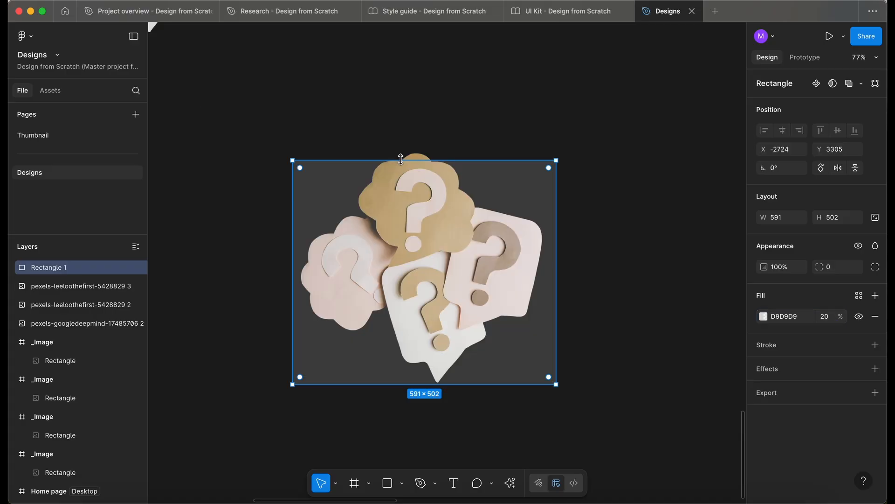
drag(401, 155, 401, 150)
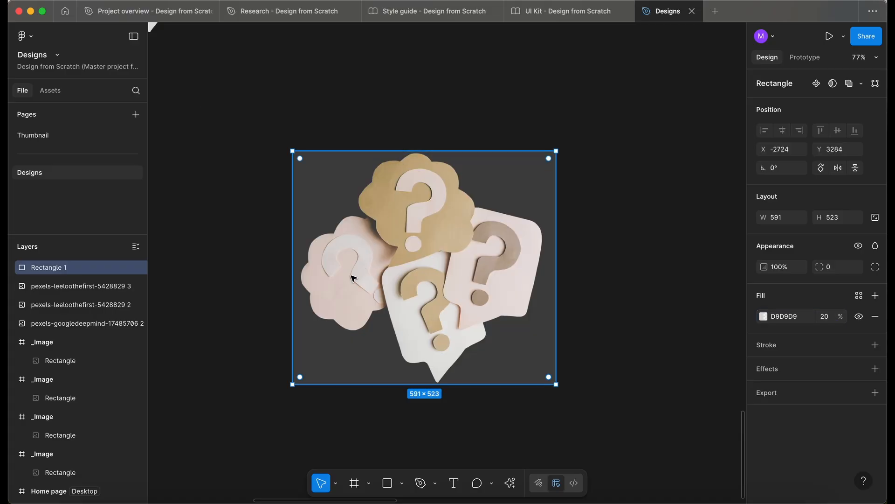
key(shift+2)
drag(240, 282, 255, 289)
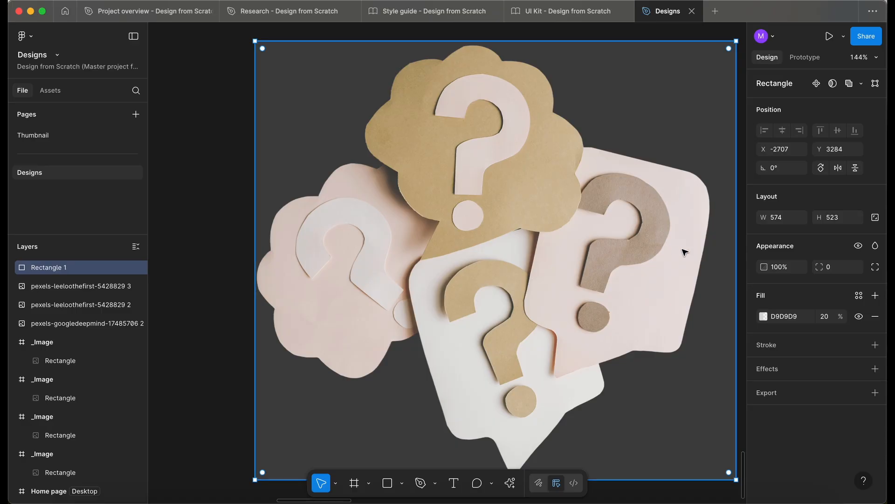
drag(737, 257, 712, 257)
scroll(317, 262, down, 3)
click(299, 260)
click(426, 280)
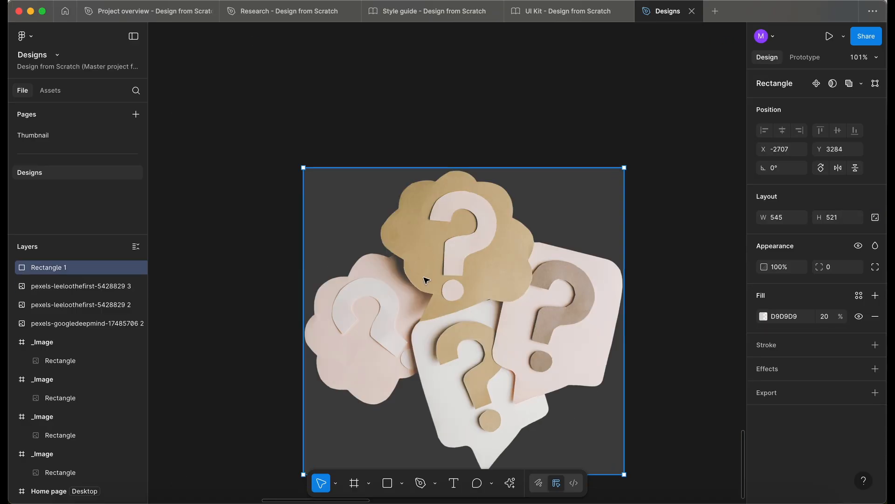
Place the copied cutout image above Rectangle 1 in the layer order and mask it with the rectangle
click(288, 278)
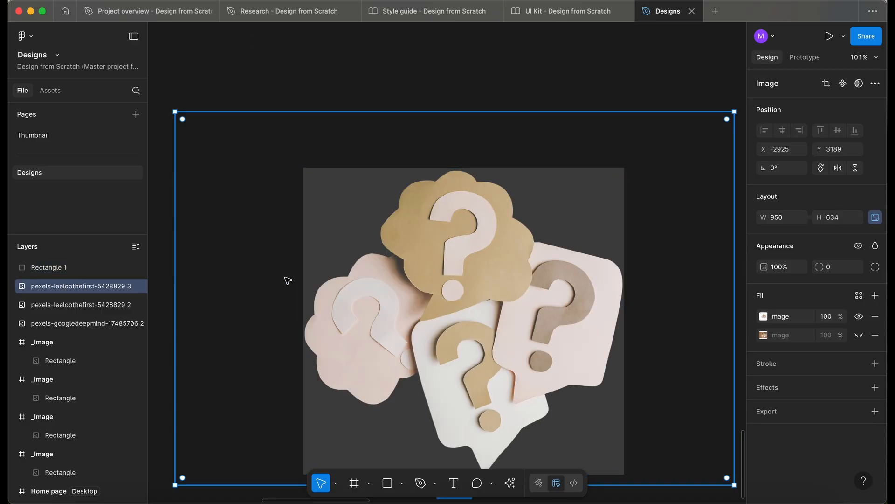
shift+click(70, 267)
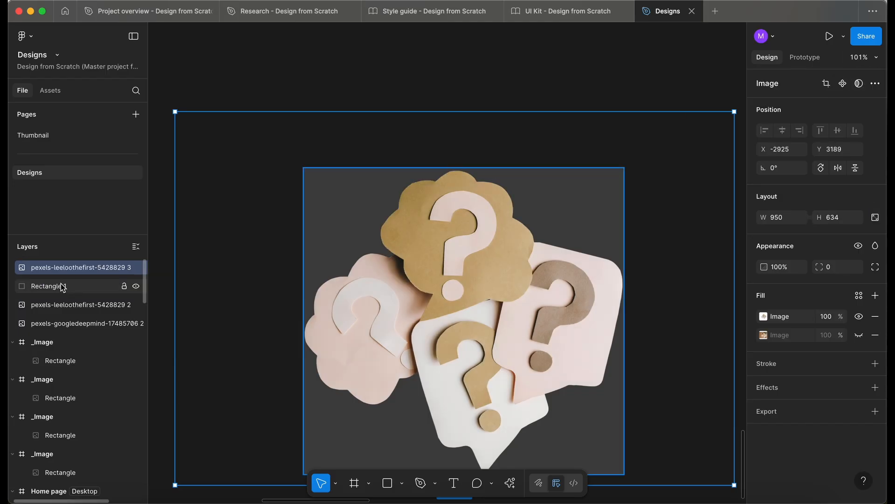
click(63, 287)
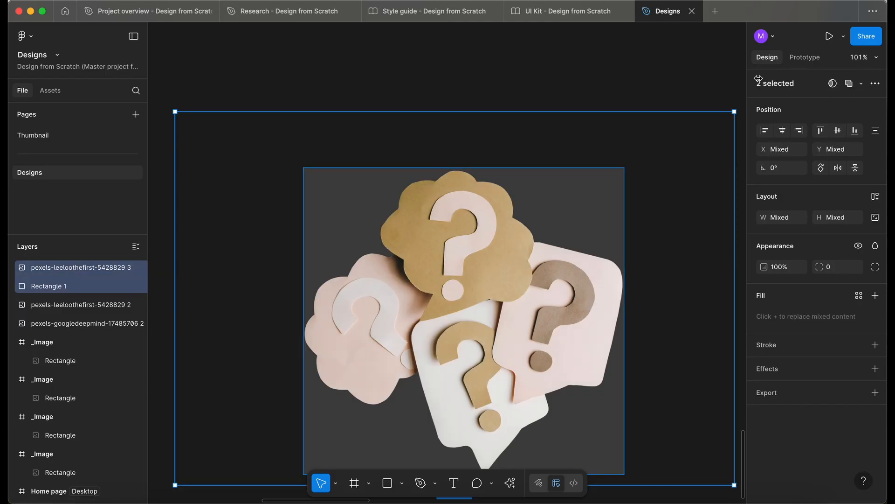
click(830, 84)
scroll(491, 176, down, 5)
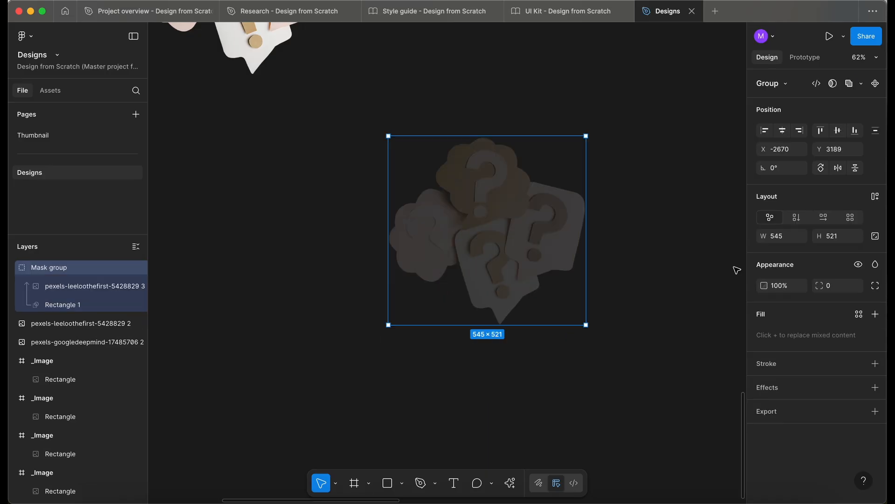
click(591, 389)
Set the fill opacity of the mask rectangle in the mask group to 100%
click(58, 286)
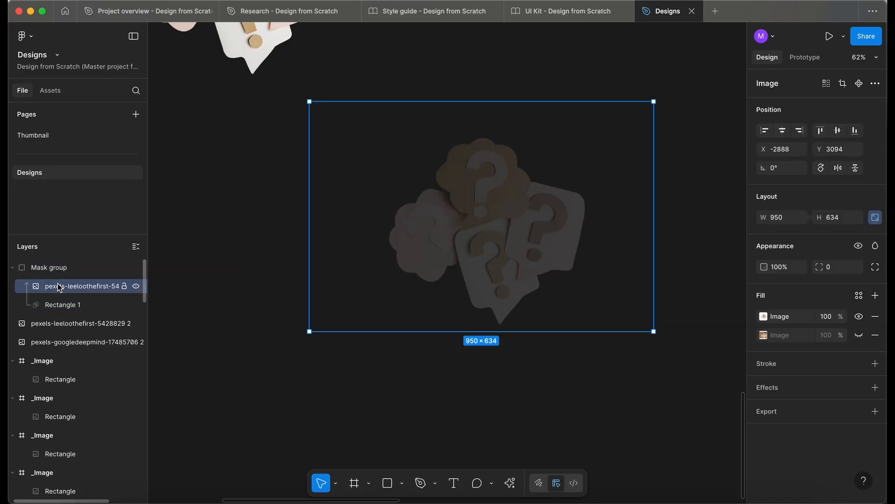
click(60, 304)
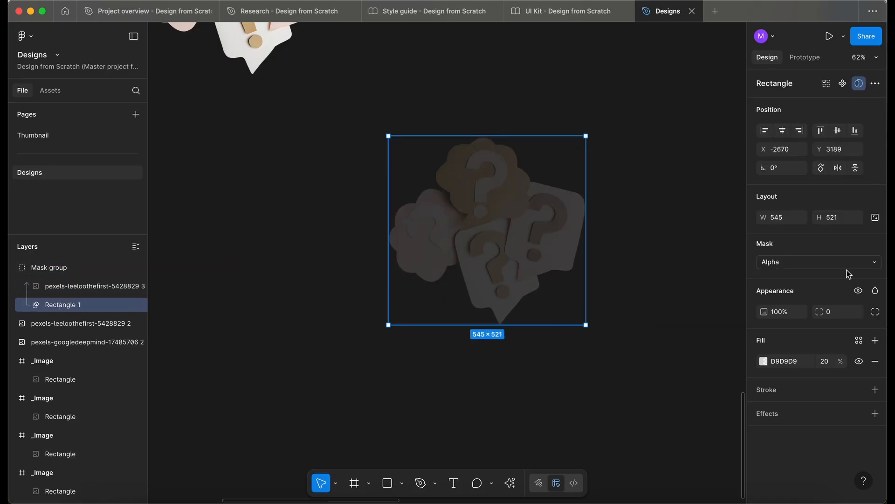
click(827, 366)
text(100)
key(Return)
click(490, 371)
Move the masked question-mark group up beside the original cutout, near the desktop home page
scroll(489, 373, down, 5)
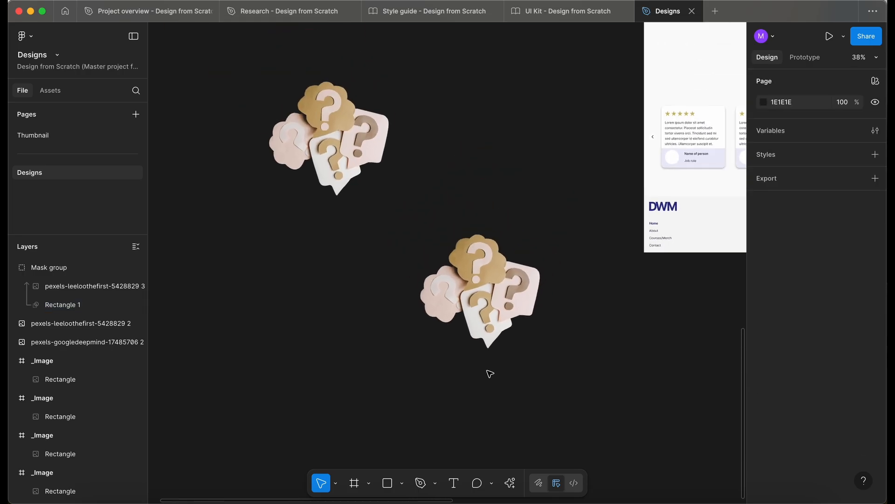
scroll(490, 373, right, 2)
drag(382, 321, 443, 167)
scroll(443, 168, down, 2)
scroll(443, 168, up, 2)
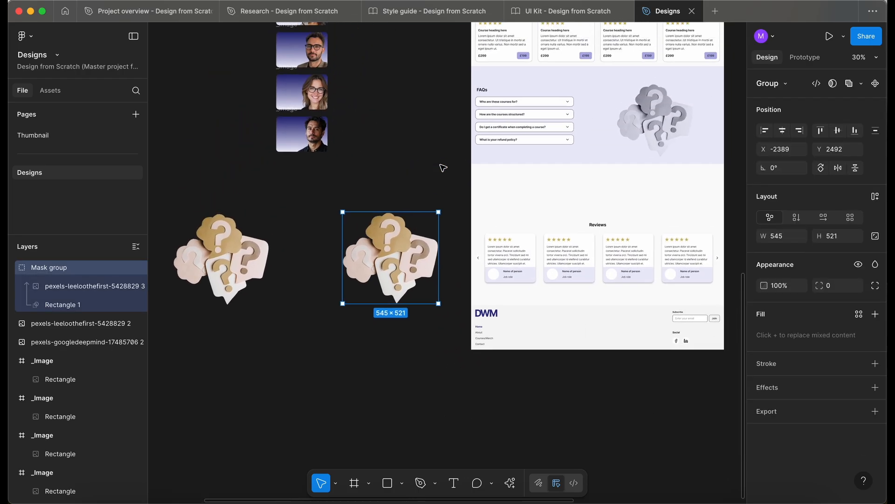
Paste the masked question-mark group into the FAQs container and delete the old 760 × 508 image
super+click(516, 146)
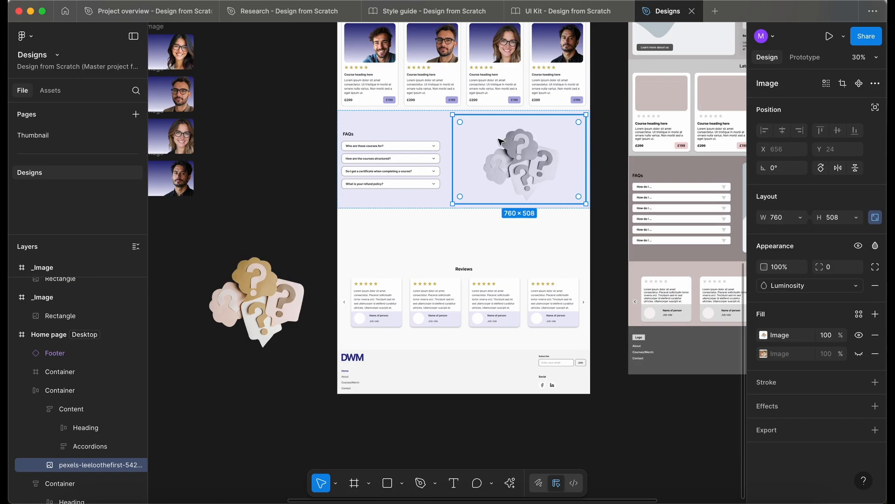
scroll(490, 134, up, 4)
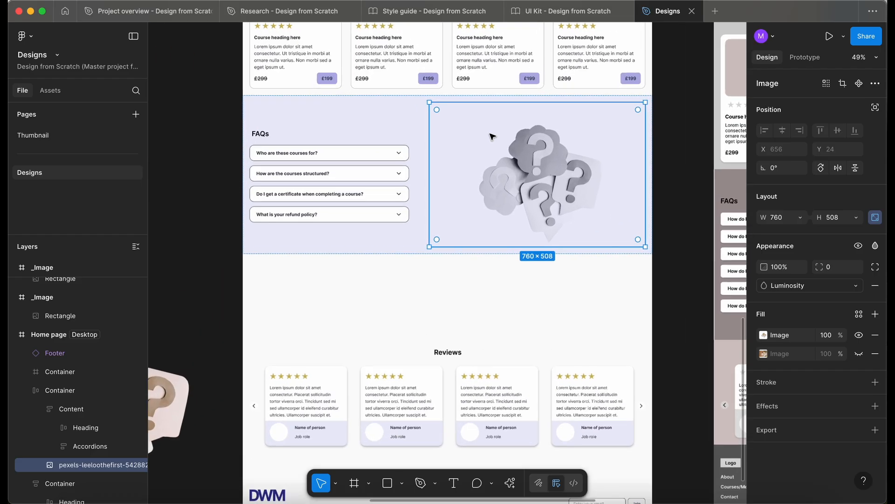
click(72, 387)
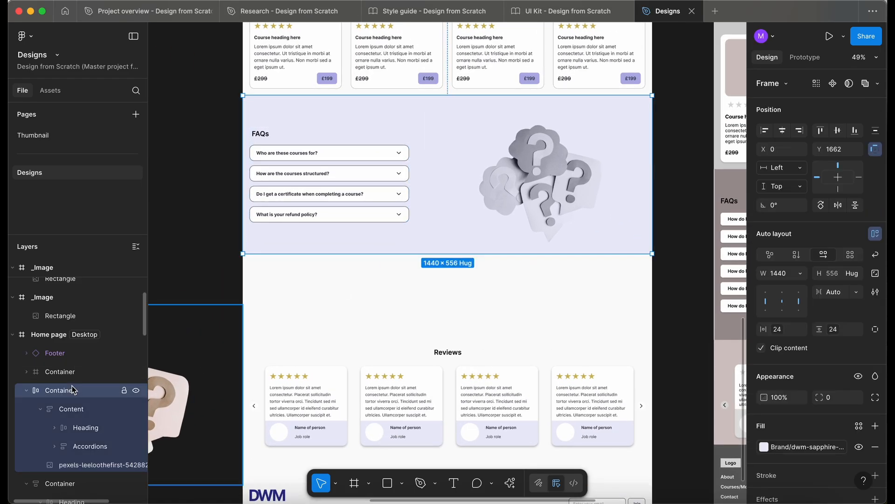
key(ctrl+v)
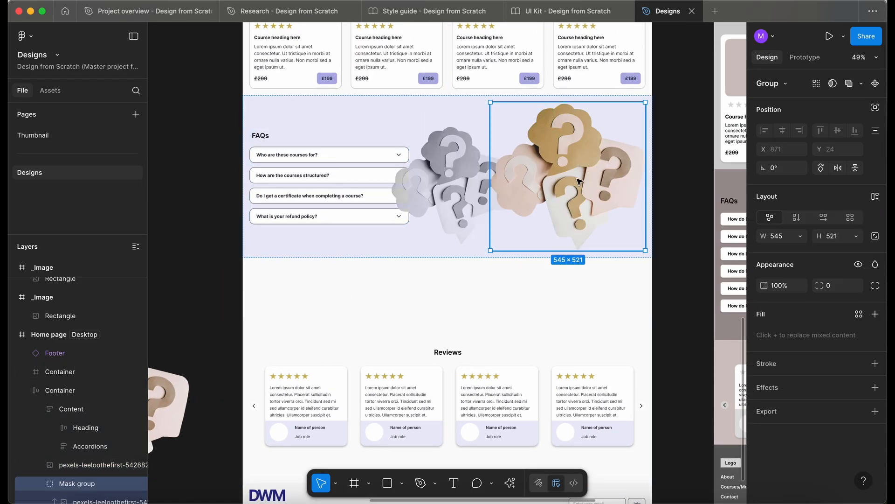
click(468, 183)
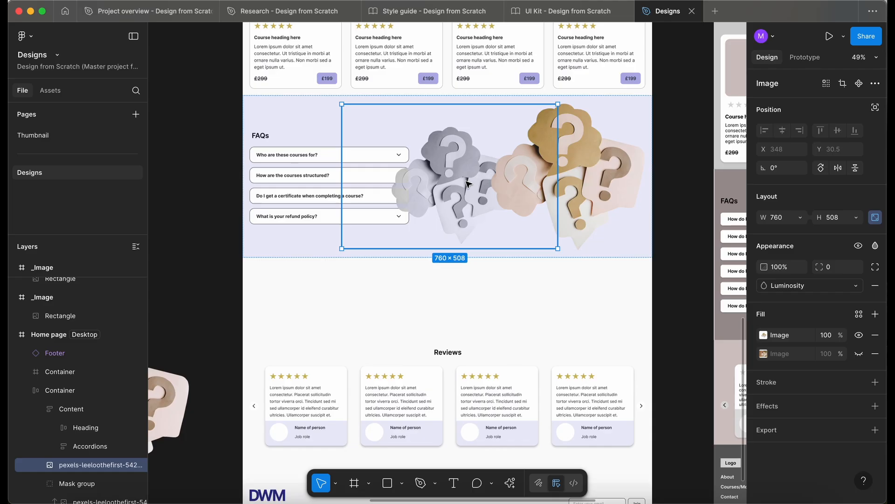
key(Delete)
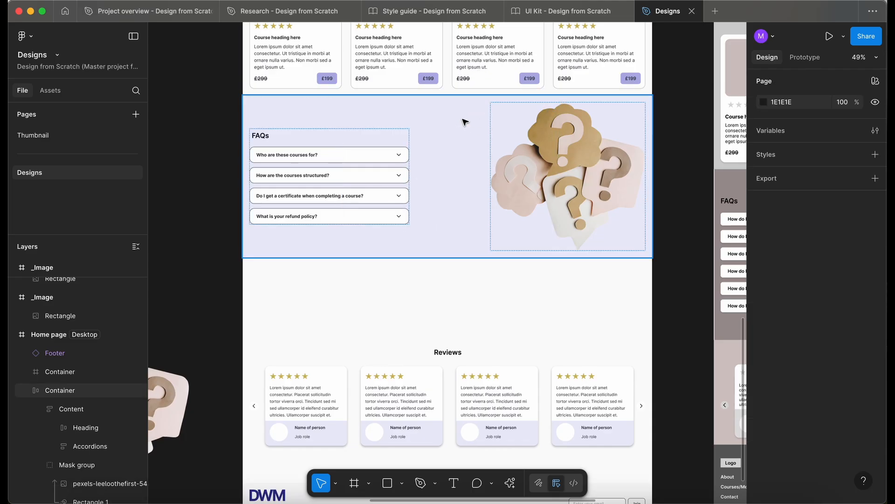
Scale the masked question-mark group in the FAQs section down to 469 × 448.35 px
click(558, 154)
scroll(557, 153, up, 5)
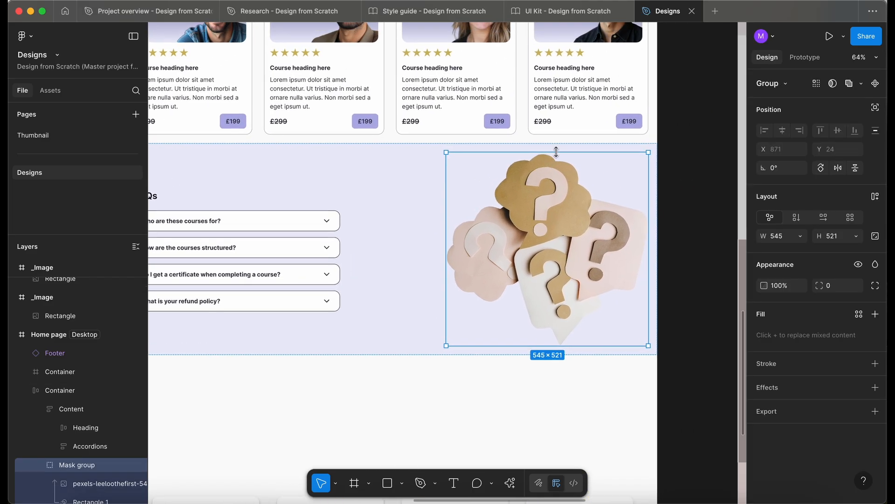
drag(646, 155, 633, 168)
scroll(632, 168, down, 4)
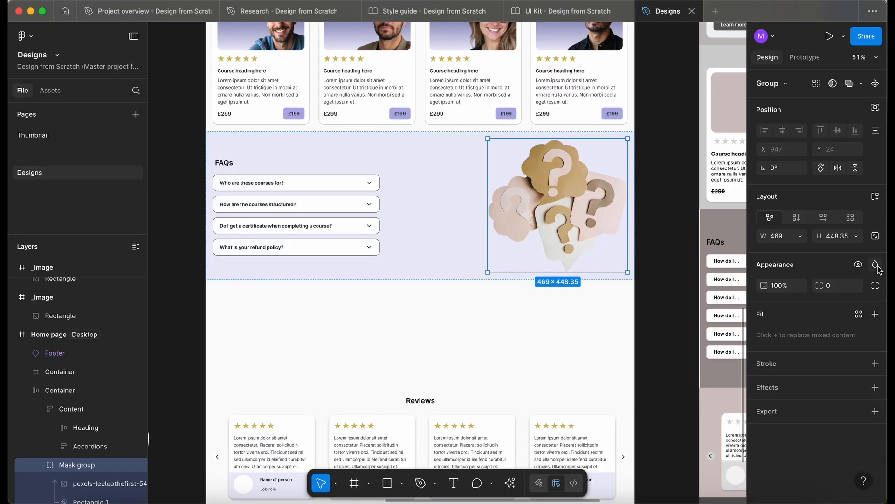
Set the blend mode of the masked question-mark group in the FAQs section to Luminosity
click(876, 267)
scroll(871, 345, down, 3)
click(869, 486)
scroll(537, 202, down, 2)
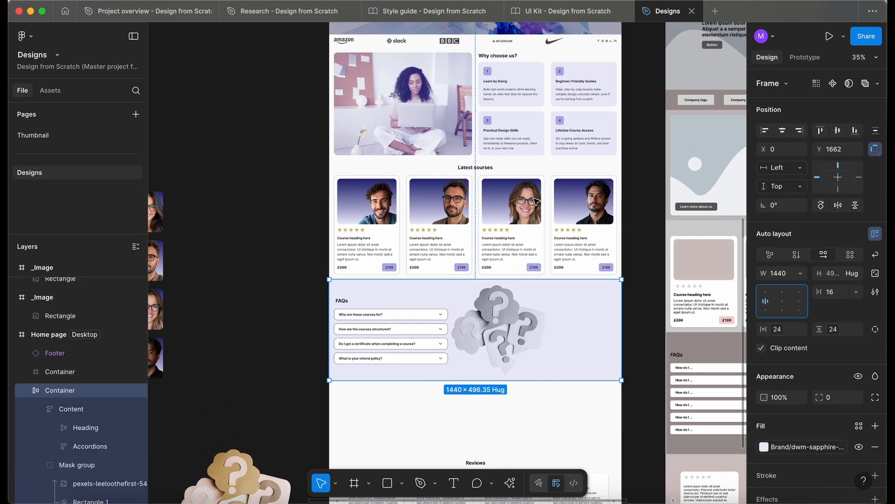
Show the 12-column layout guide on the desktop Home page frame
scroll(536, 201, up, 4)
click(299, 103)
scroll(810, 381, down, 2)
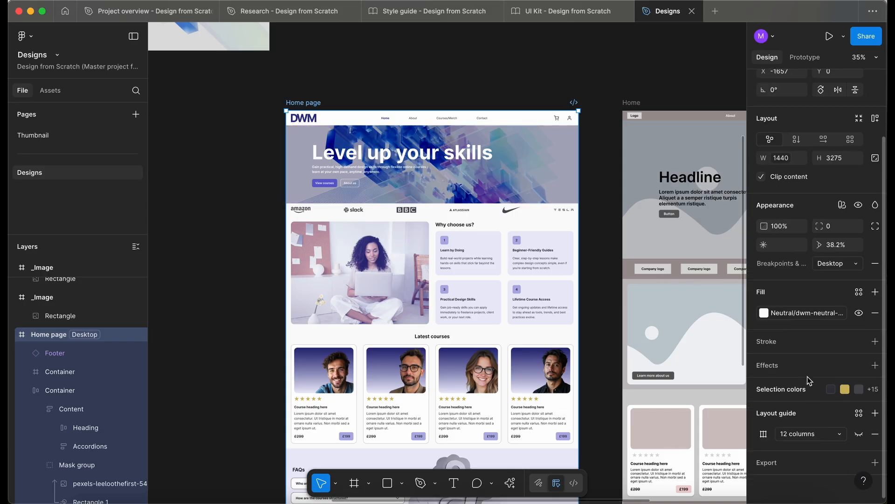
click(859, 433)
scroll(370, 320, down, 5)
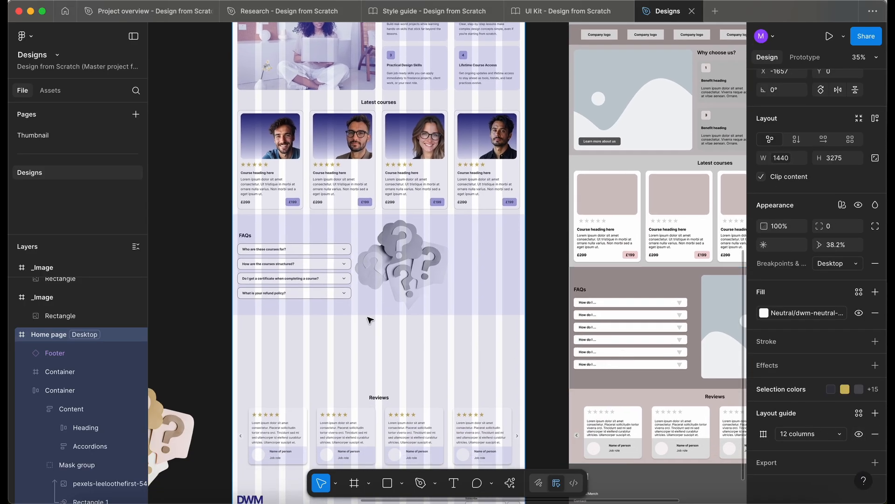
Make the masked question-mark group ignore auto layout and align the FAQs container's content to the left centre
scroll(370, 319, up, 4)
scroll(443, 234, down, 2)
scroll(444, 234, right, 2)
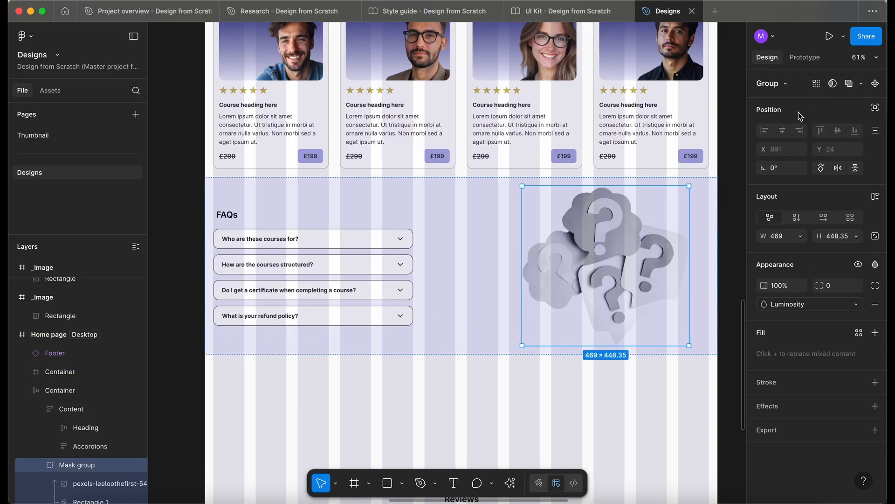
click(875, 108)
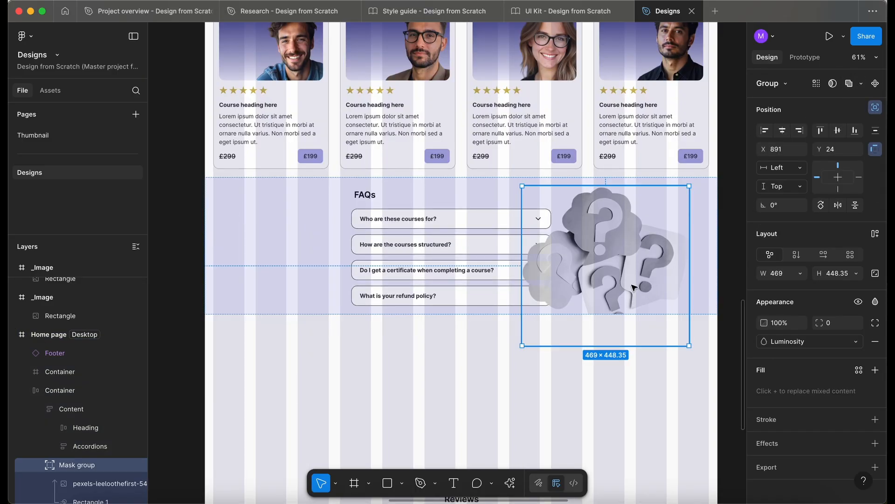
click(295, 276)
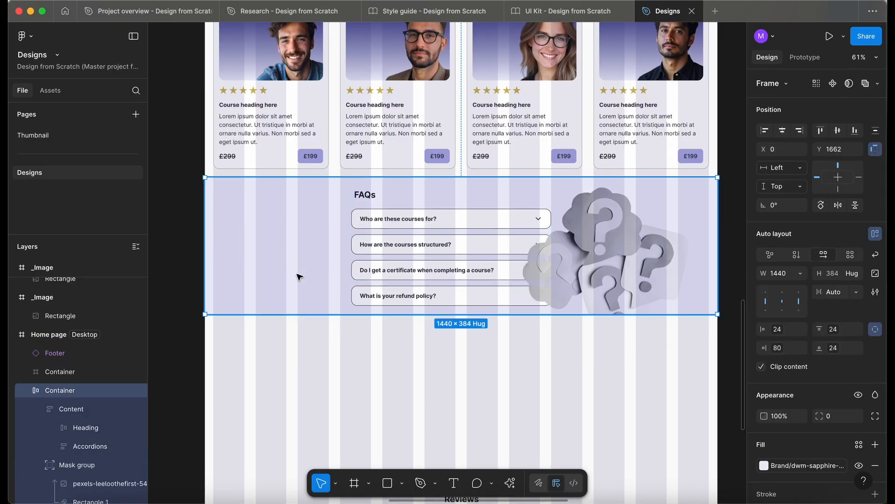
click(766, 303)
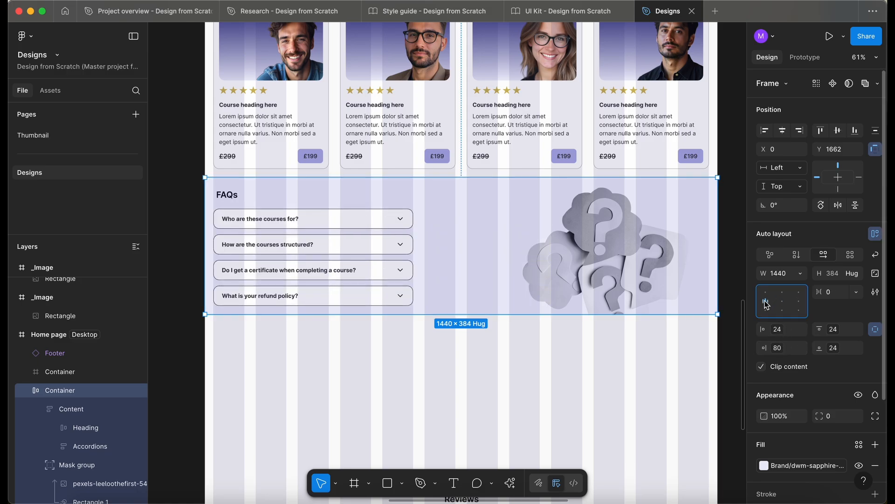
Reposition and enlarge the question-mark group to 513 × 490.87 px at X 879, Y 3.13 in the FAQs container
click(601, 258)
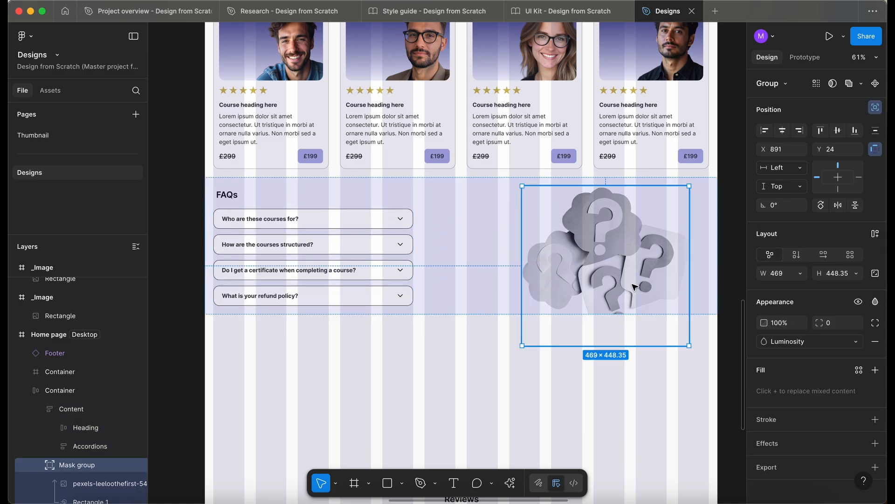
drag(635, 285, 626, 284)
scroll(624, 268, up, 5)
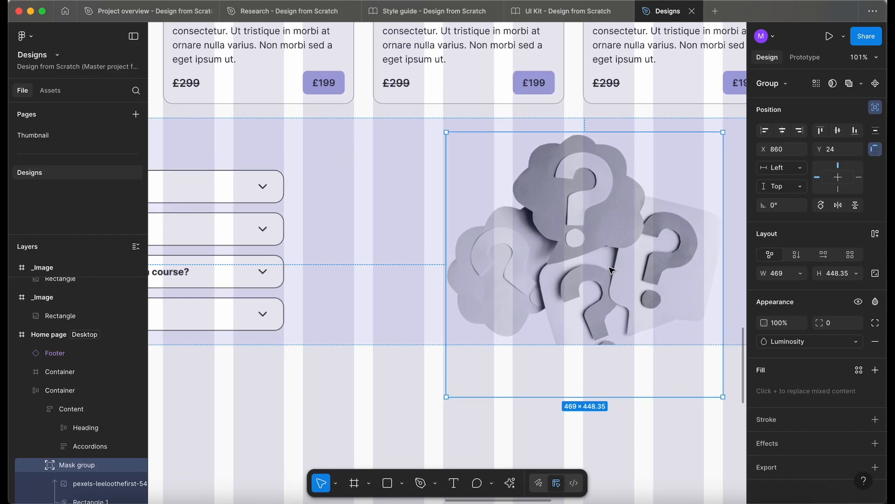
scroll(627, 266, up, 10)
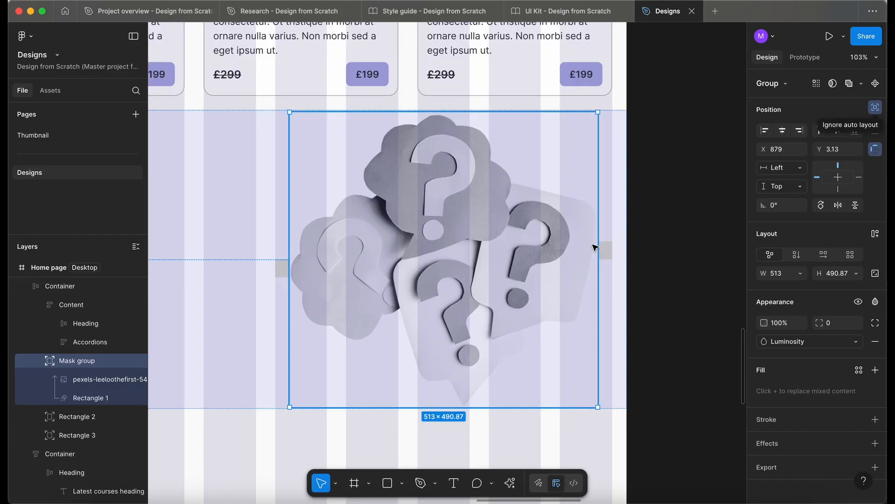
Delete the two 24 × 30 px spacer rectangles on either side of the question-mark group
click(602, 251)
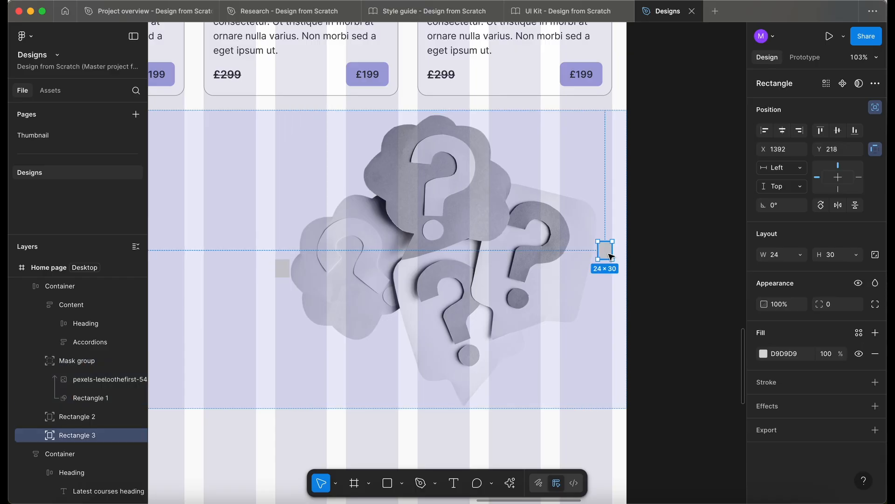
click(283, 269)
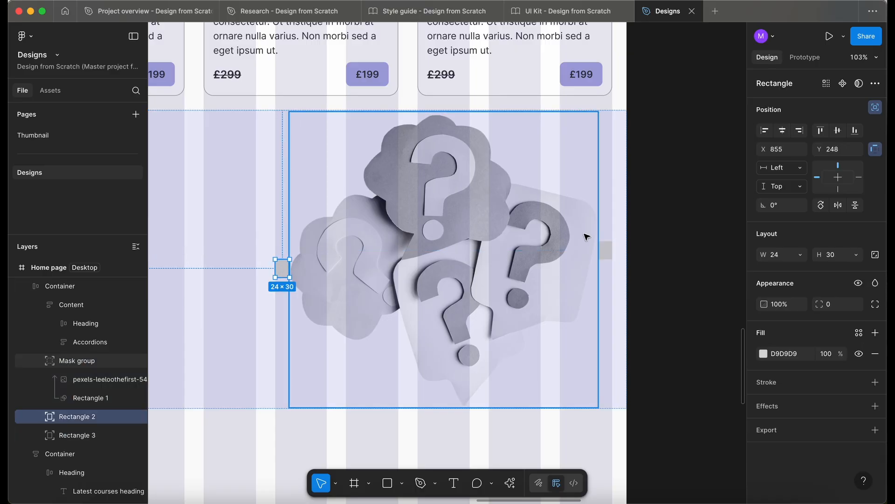
click(605, 249)
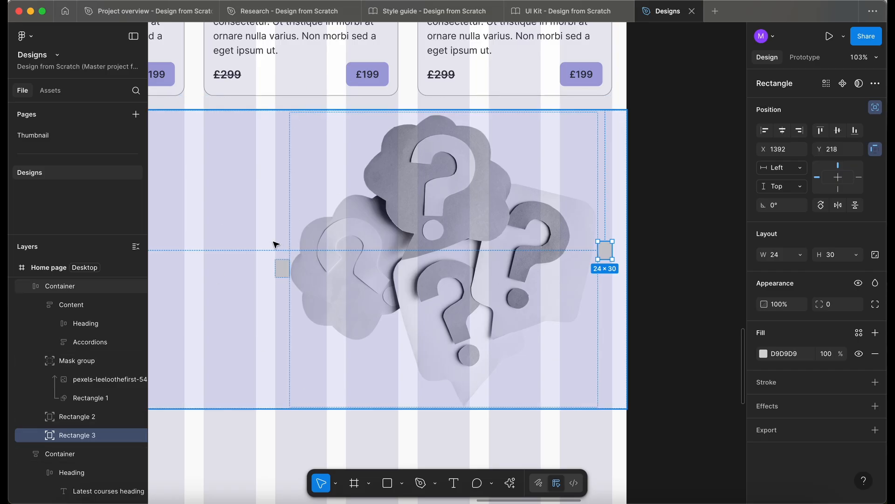
click(279, 266)
key(Delete)
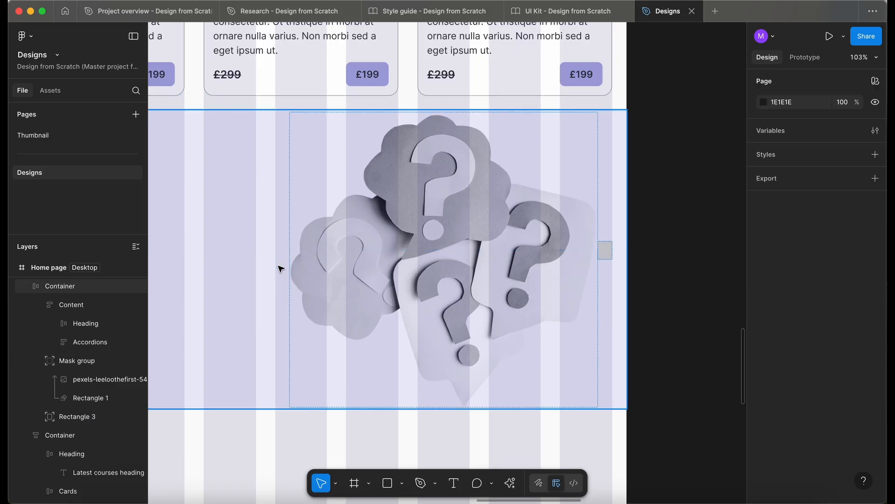
double_click(604, 255)
key(Delete)
Hide the 12-column layout guide on the desktop Home page frame
scroll(603, 257, down, 5)
scroll(563, 307, up, 15)
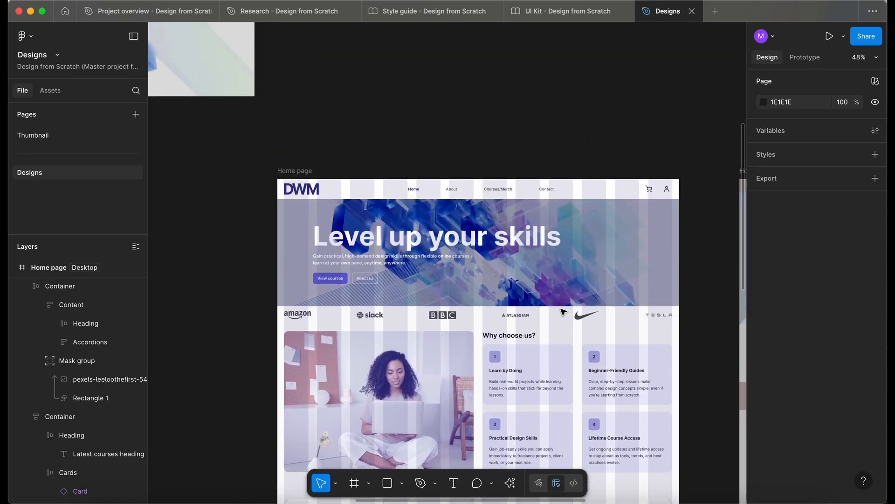
click(295, 190)
scroll(806, 372, down, 4)
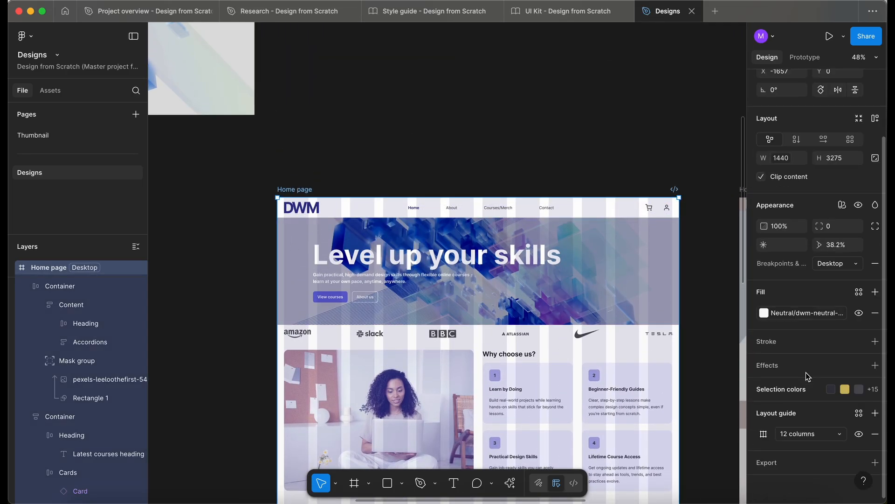
click(858, 434)
click(491, 115)
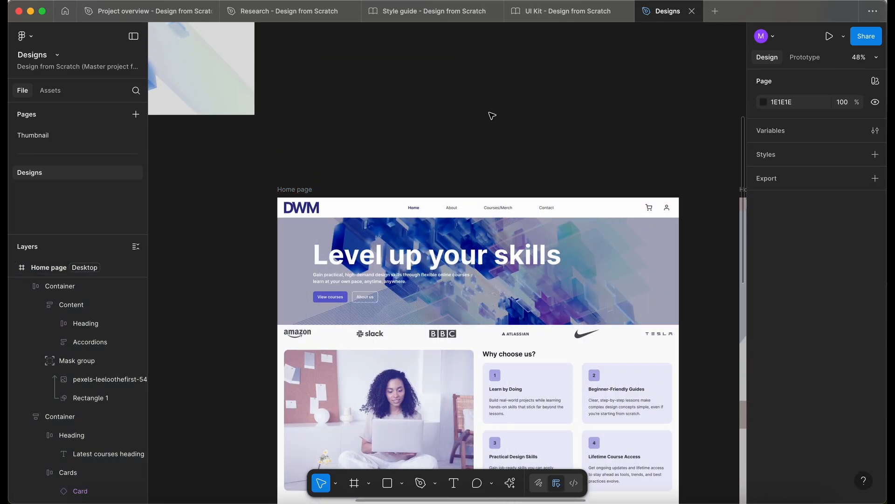
Move the Reviews container up to Y 2156 so it sits directly beneath the FAQs section
scroll(491, 116, down, 7)
scroll(491, 116, right, 2)
scroll(492, 116, down, 5)
scroll(472, 149, up, 3)
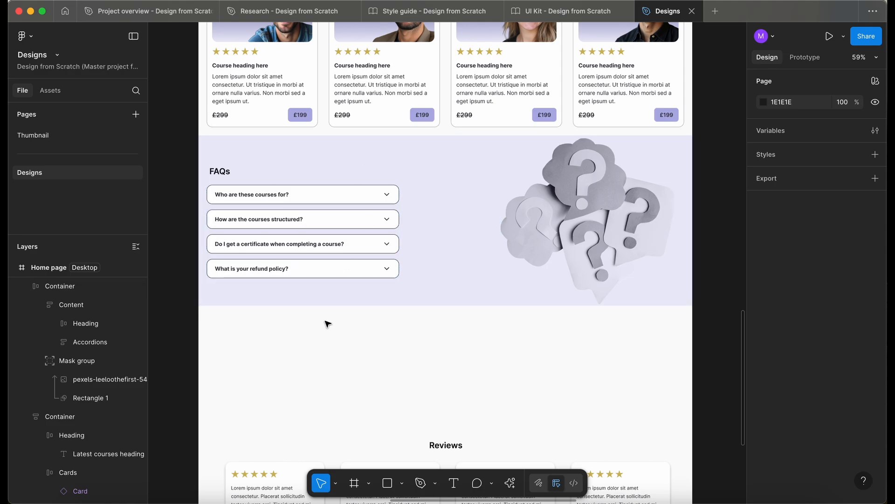
scroll(361, 324, down, 1)
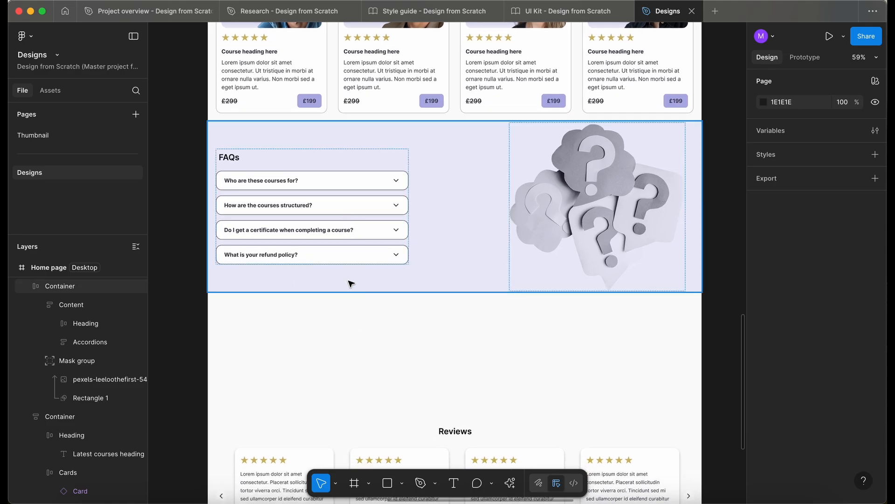
scroll(350, 282, down, 3)
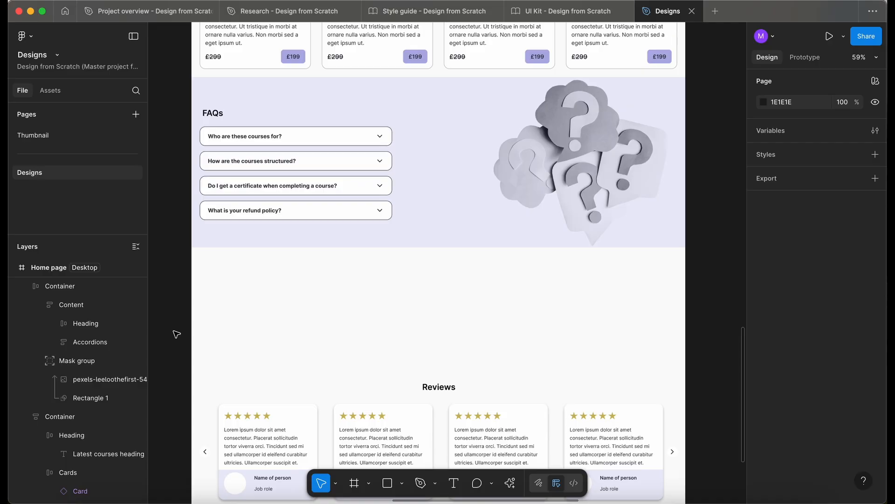
scroll(350, 308, down, 6)
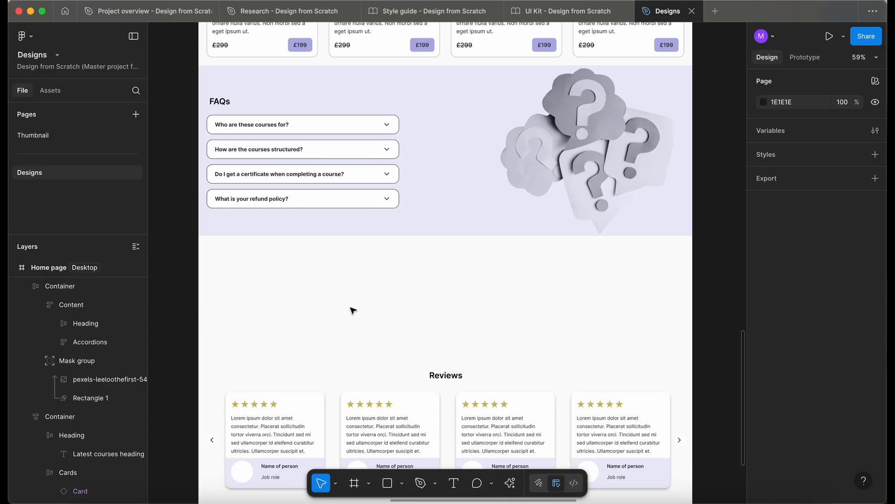
click(360, 329)
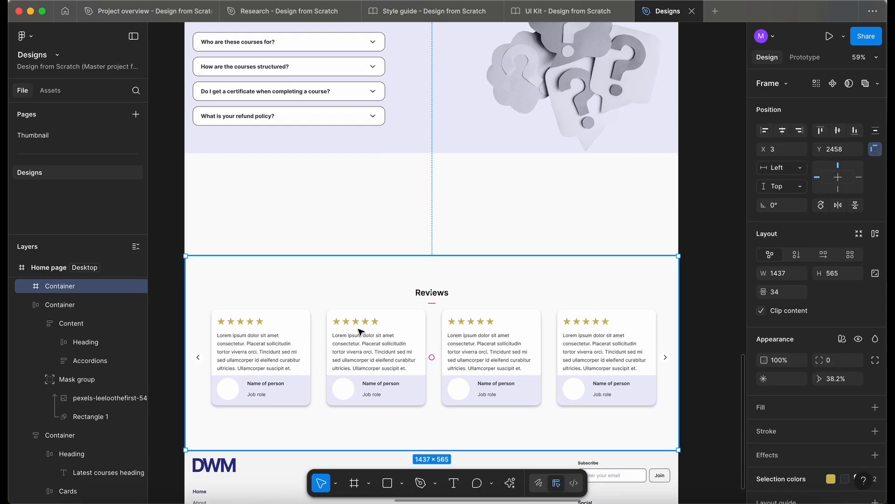
scroll(361, 332, down, 3)
scroll(367, 241, down, 3)
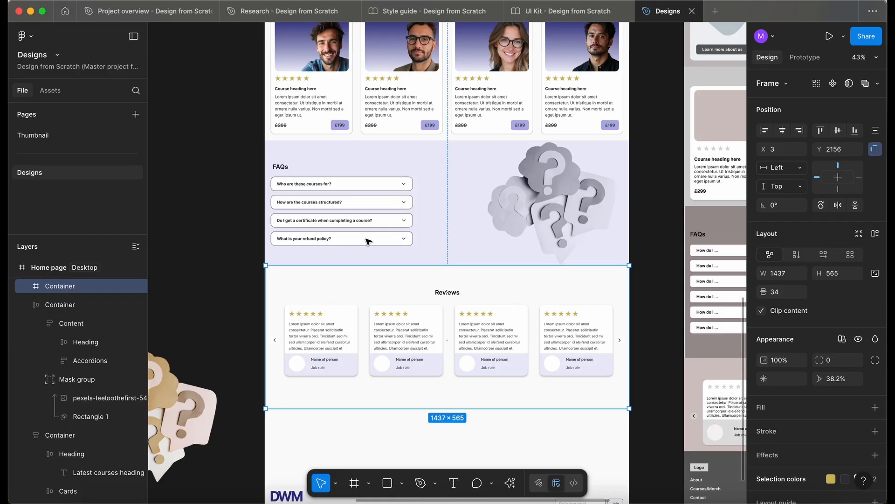
Copy the "Latest courses" heading frame for reuse in the Reviews section
scroll(368, 242, up, 5)
click(498, 107)
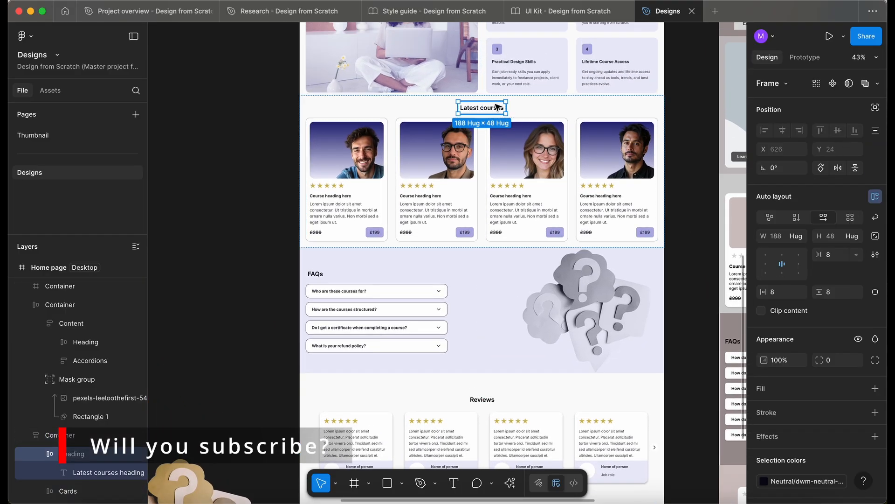
scroll(508, 274, down, 3)
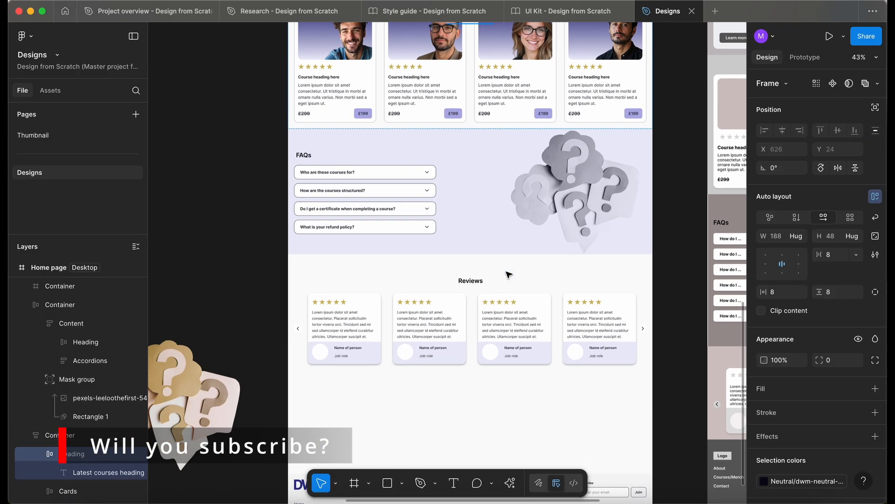
Add vertical auto layout to the Reviews container
click(509, 274)
key(shift+a)
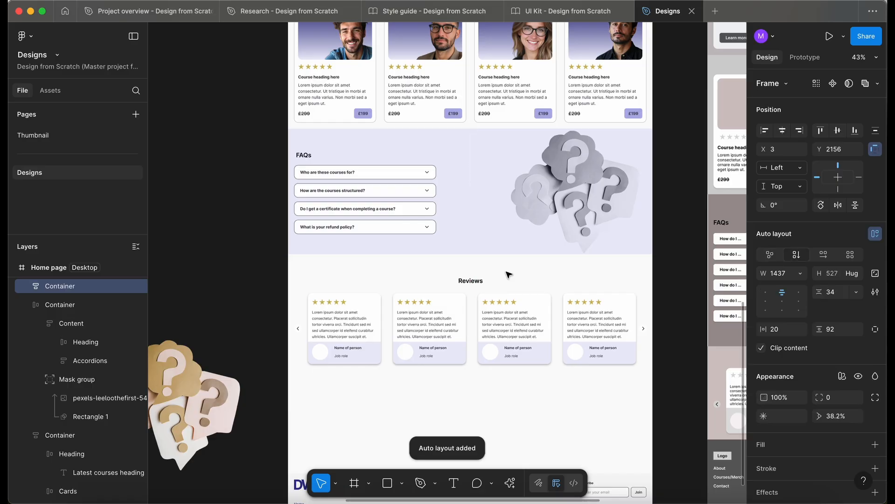
click(508, 275)
click(540, 288)
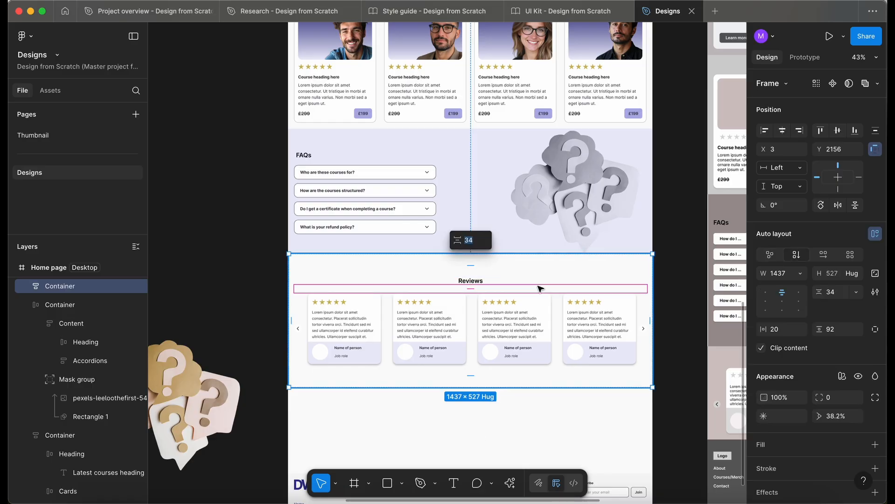
key(Escape)
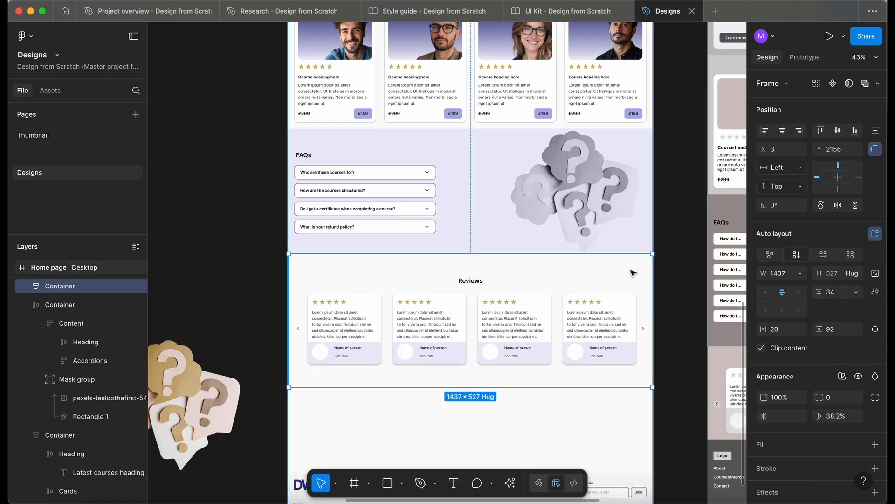
Replace the Reviews container's old heading with the pasted heading frame, placed above the carousel and retitled "Reviews"
key(ctrl+v)
key(Up)
scroll(499, 291, up, 3)
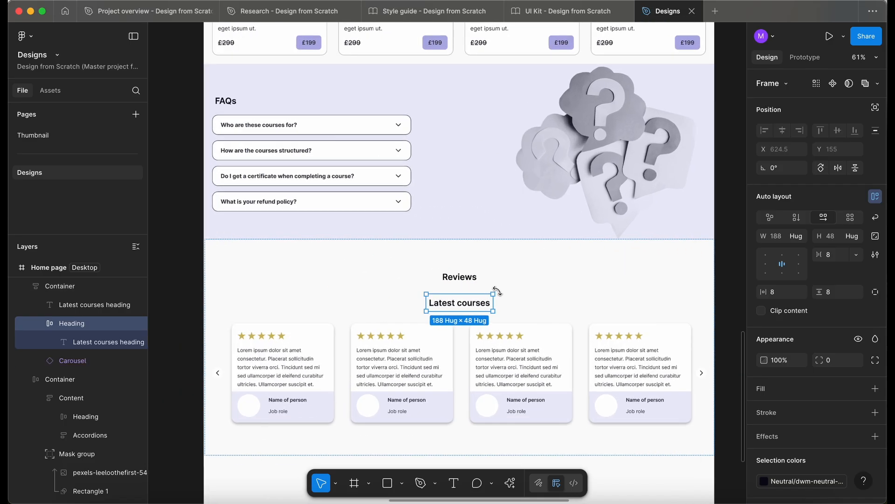
double_click(465, 301)
double_click(464, 299)
text(Reviews)
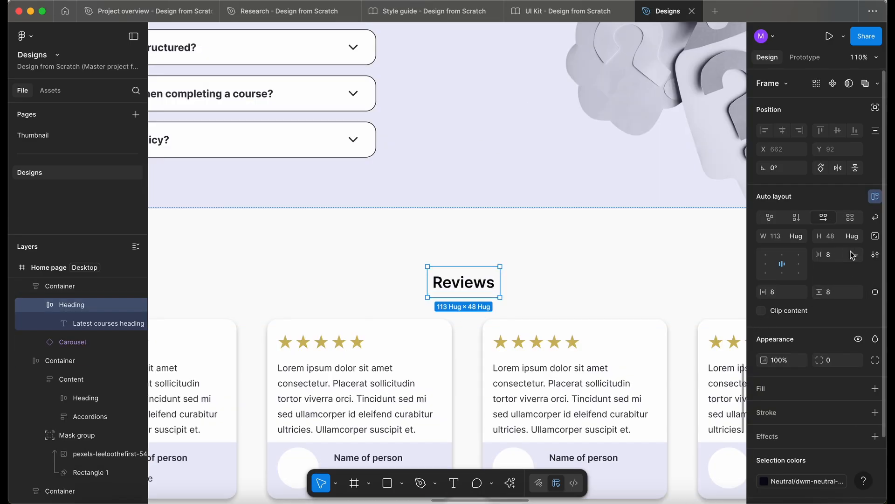
Set the Reviews heading frame's auto layout gap to 0 using a variable
click(853, 255)
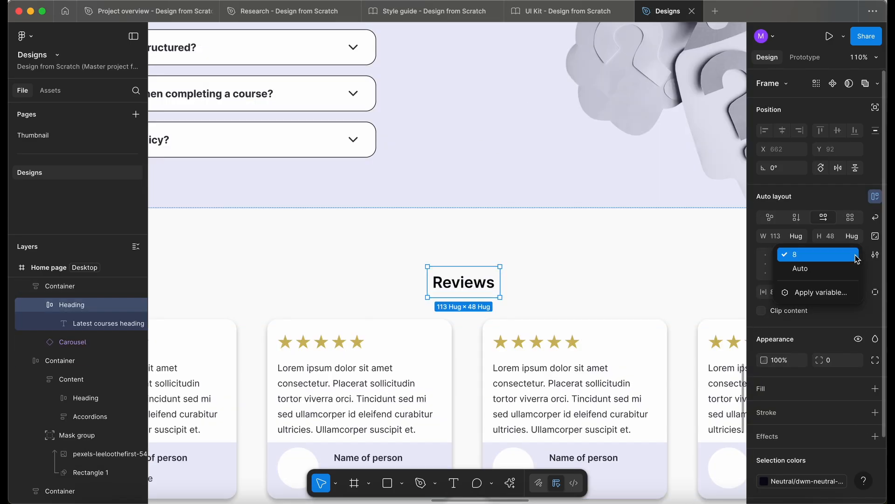
click(834, 295)
click(773, 349)
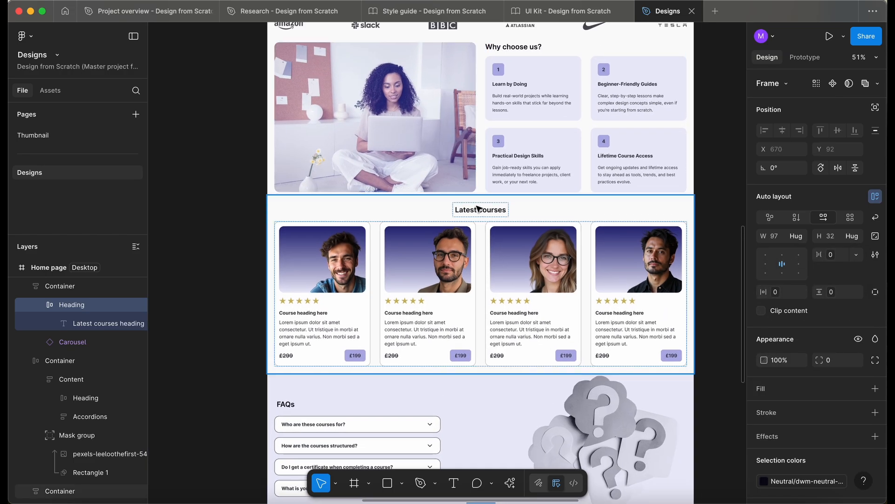
Apply spacing variables to the Reviews container's auto layout, using the Latest courses container's spacing as the reference
double_click(477, 210)
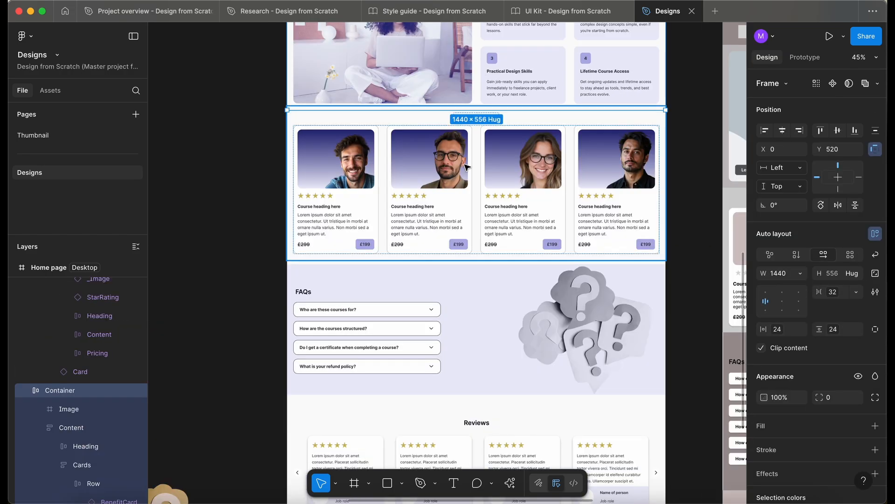
click(467, 168)
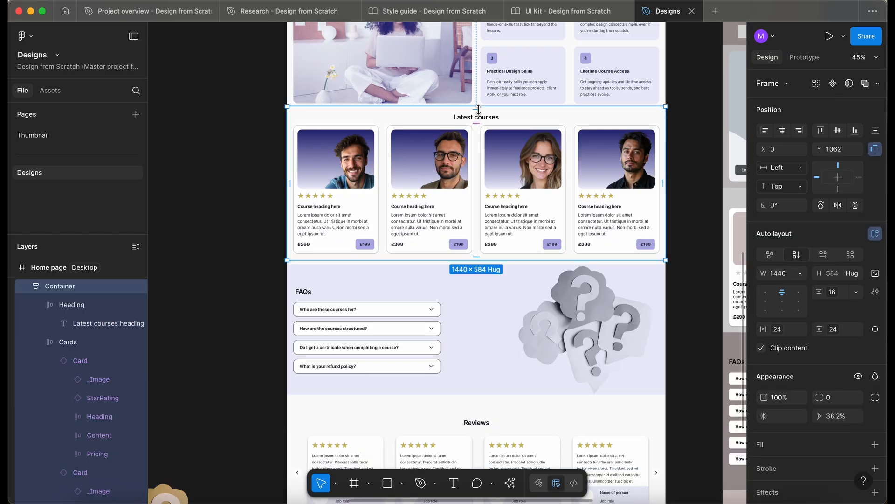
scroll(582, 246, down, 3)
scroll(581, 246, down, 5)
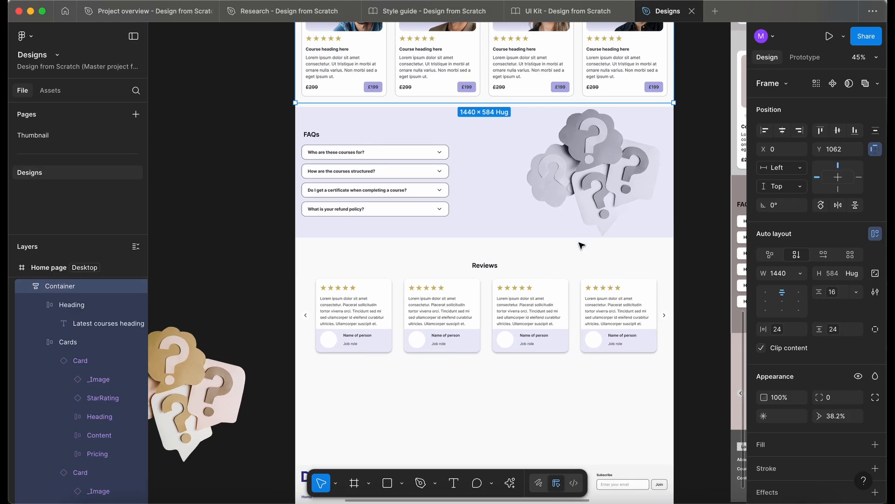
click(524, 254)
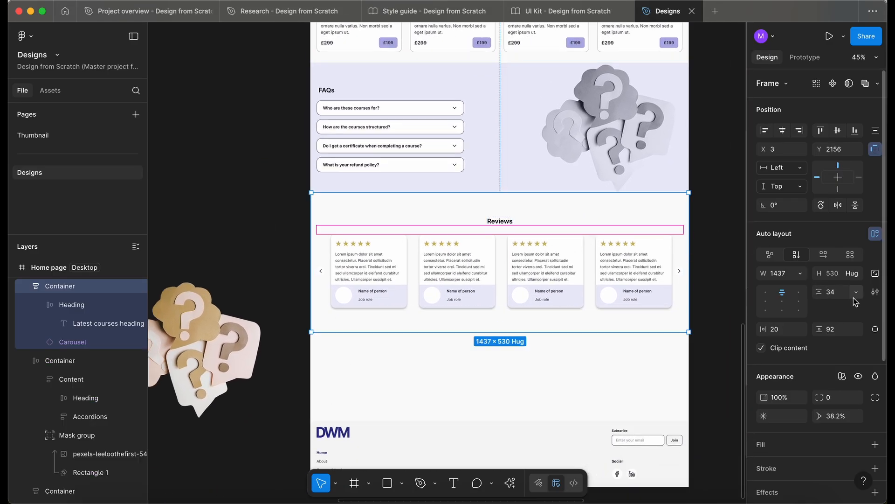
click(855, 295)
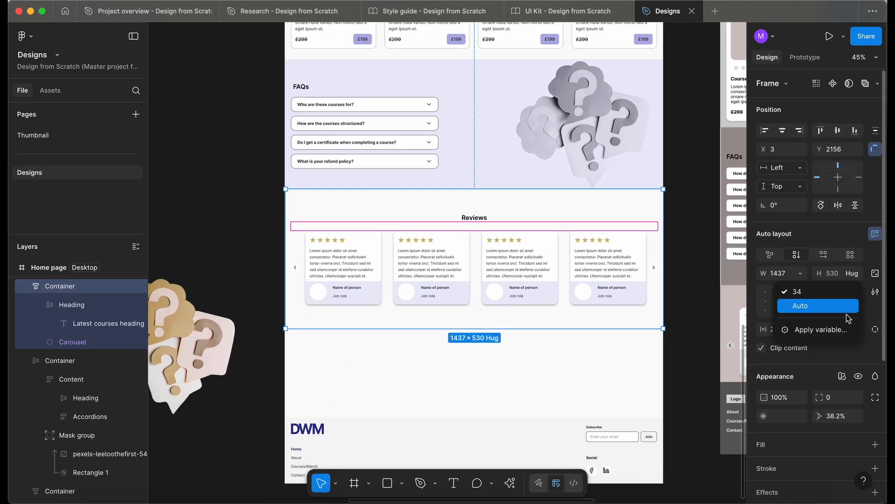
click(844, 331)
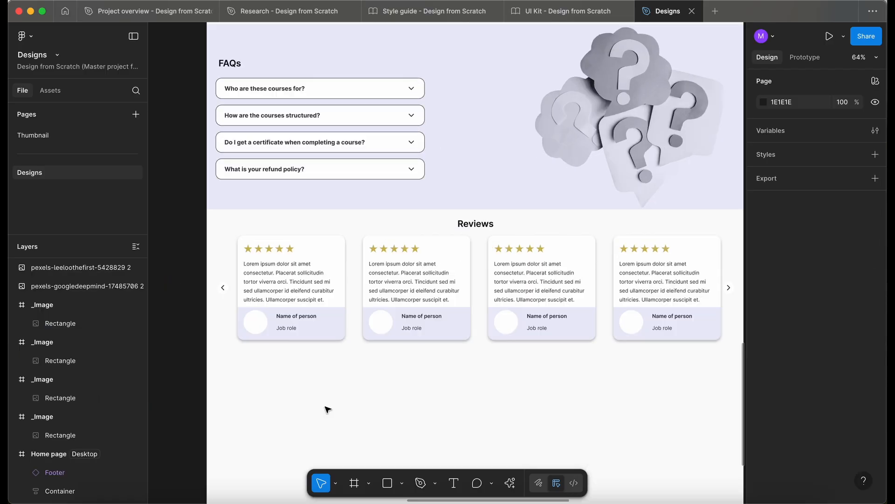
scroll(327, 409, right, 1)
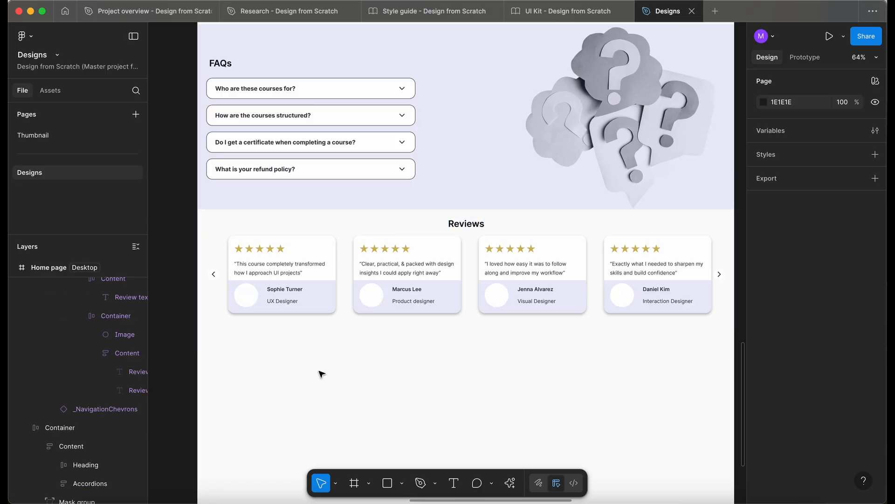
Select the avatar circles in all four review cards and launch the UI Faces avatar plugin
scroll(322, 373, down, 3)
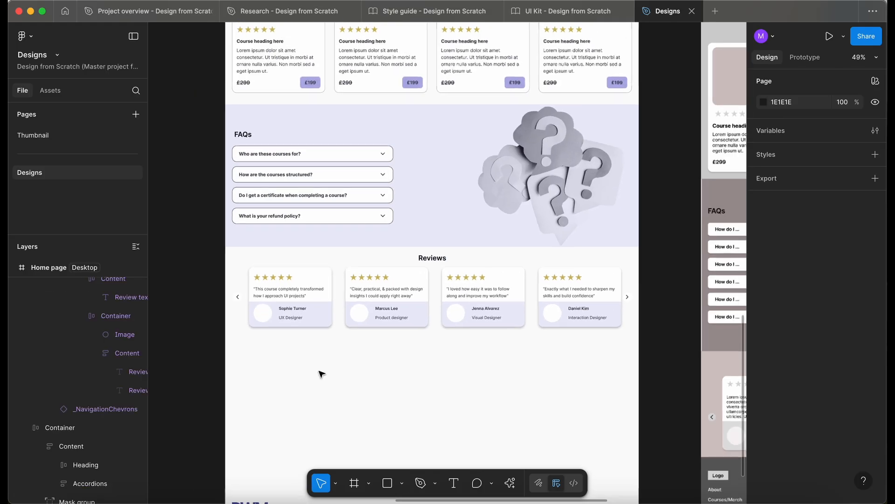
scroll(330, 330, up, 3)
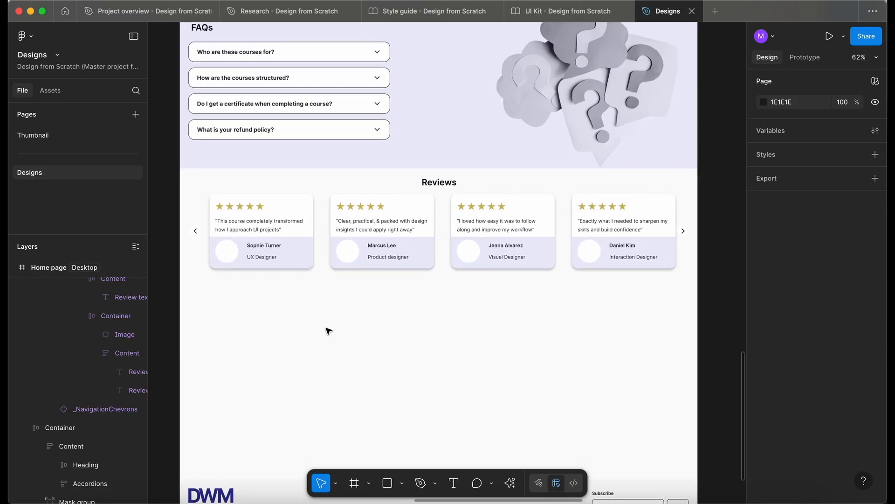
super+click(232, 256)
shift+super+click(347, 251)
shift+super+click(468, 251)
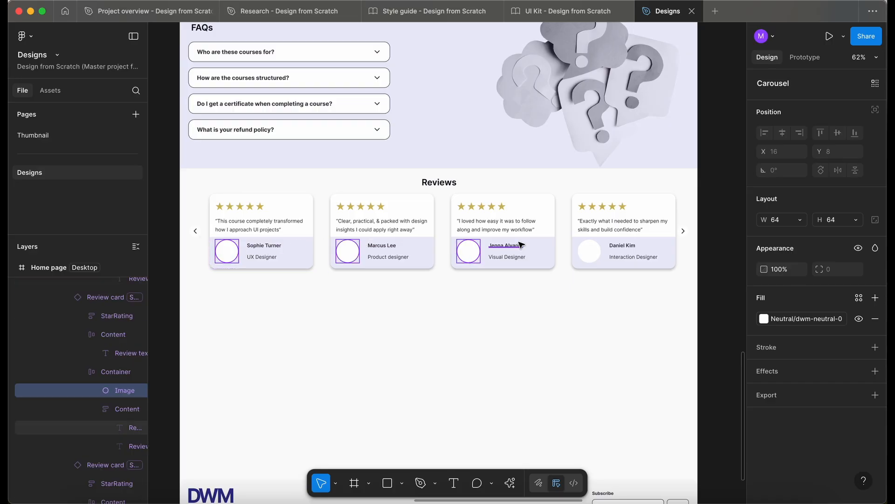
shift+super+click(589, 251)
click(511, 485)
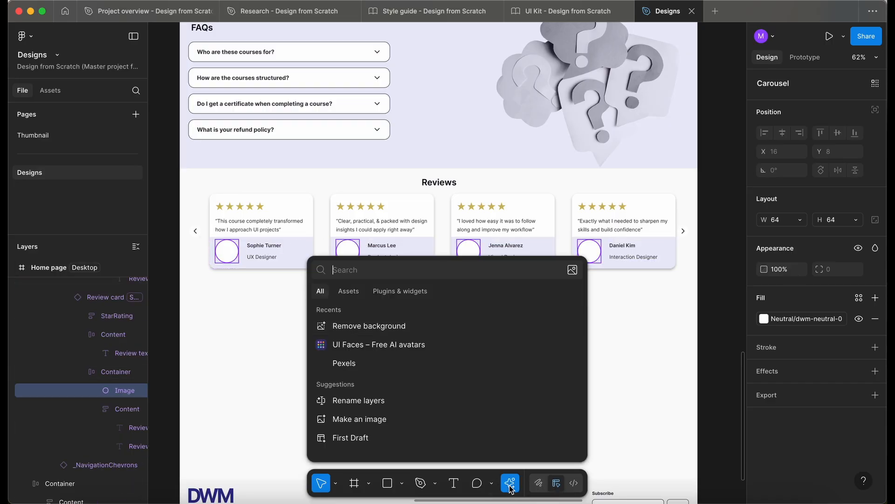
click(373, 347)
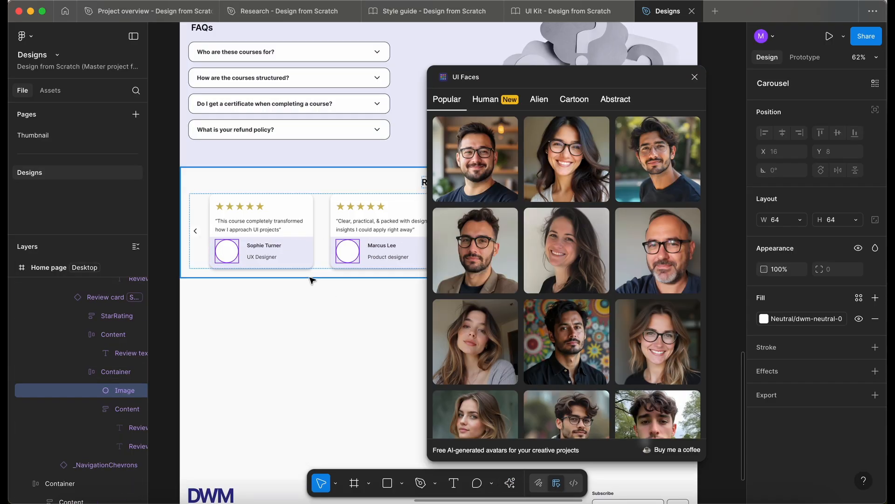
Fill all four selected review avatars with the portrait of the smiling brown-haired woman
scroll(312, 280, down, 3)
drag(492, 77, 401, 153)
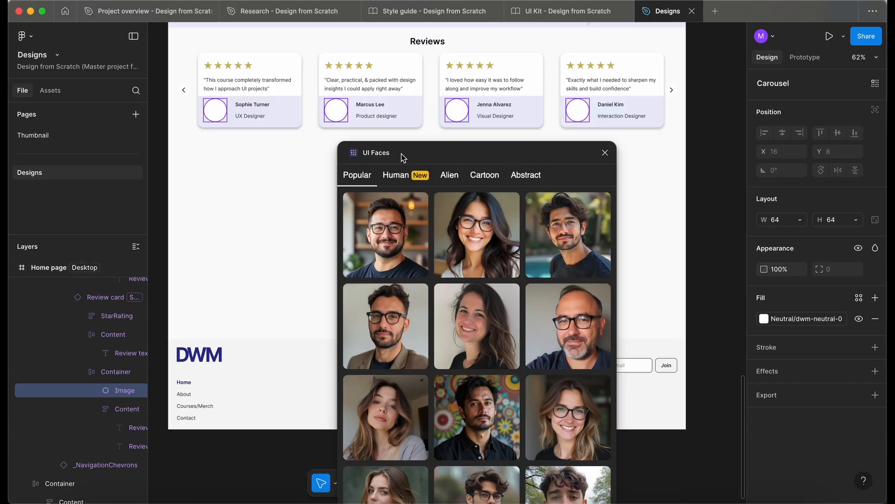
scroll(423, 269, down, 3)
click(423, 270)
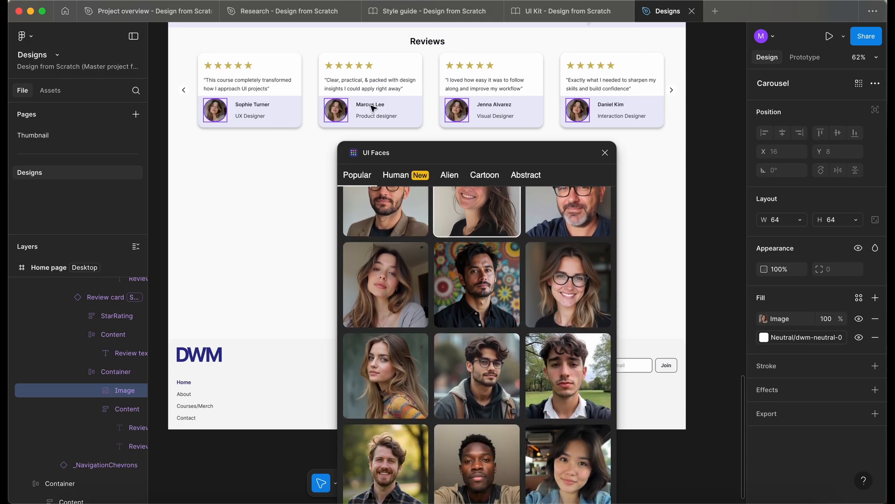
Replace the second review card's avatar with the portrait of the short-haired man in a tan jacket
scroll(260, 139, up, 3)
scroll(260, 140, down, 2)
scroll(260, 139, right, 2)
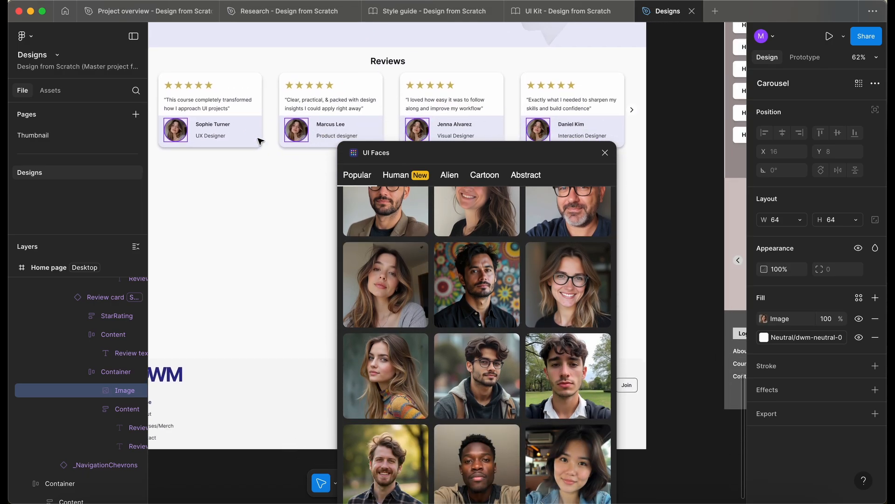
click(300, 162)
super+click(301, 134)
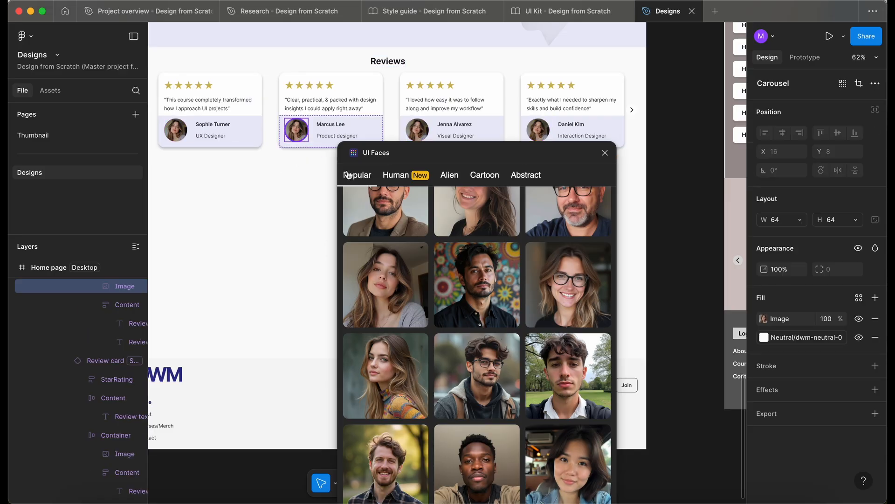
scroll(487, 297, up, 1)
scroll(486, 296, down, 4)
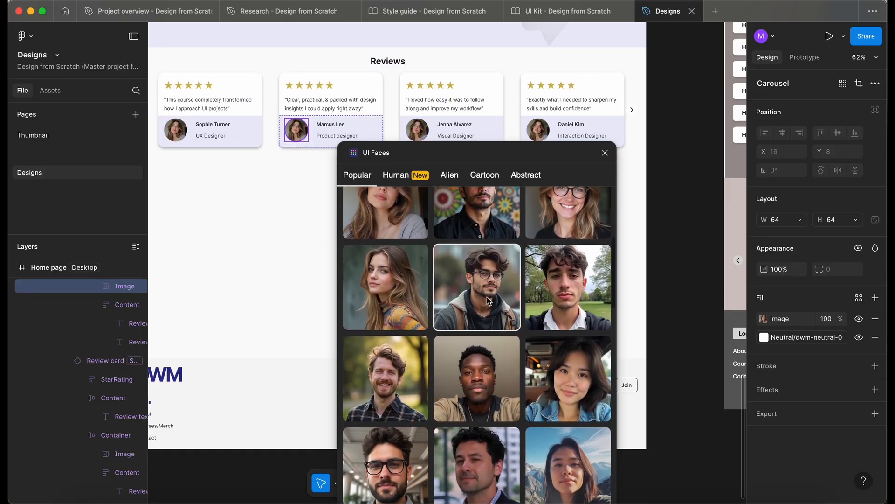
scroll(382, 364, down, 3)
click(463, 315)
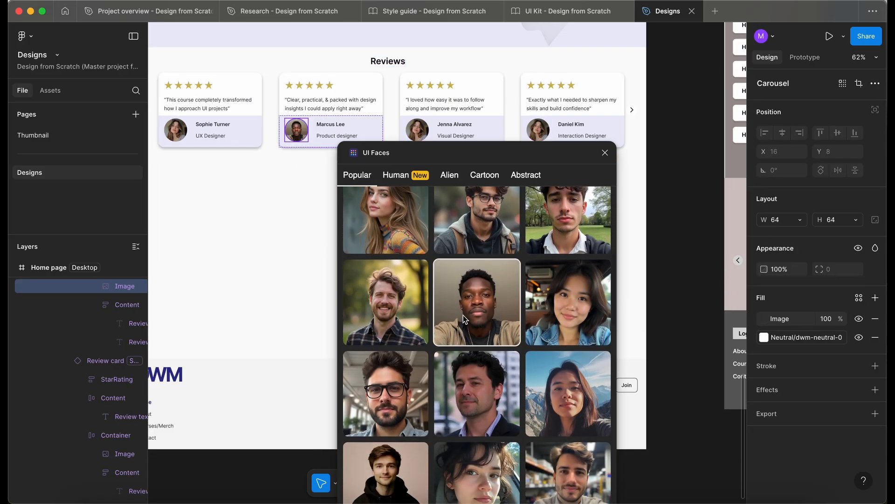
Replace the third review card's avatar with the woman in front of mountains and the fourth's with a dark-haired man in a suit
super+click(419, 128)
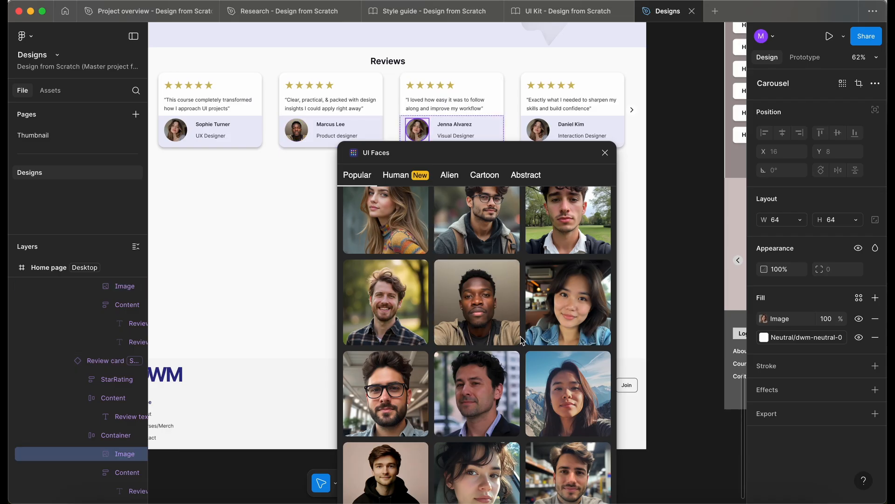
scroll(521, 337, down, 2)
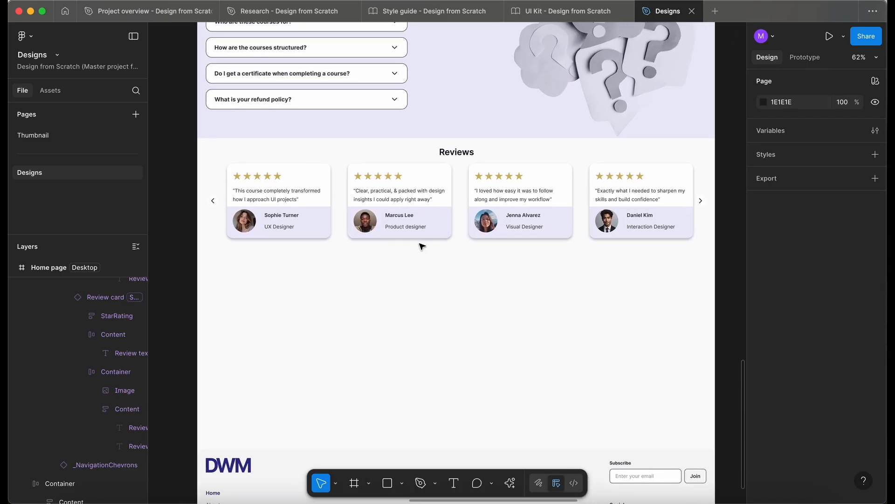
Inspect the spacing between the reviewer's name and job role in the first review card
scroll(421, 246, up, 1)
scroll(252, 278, up, 2)
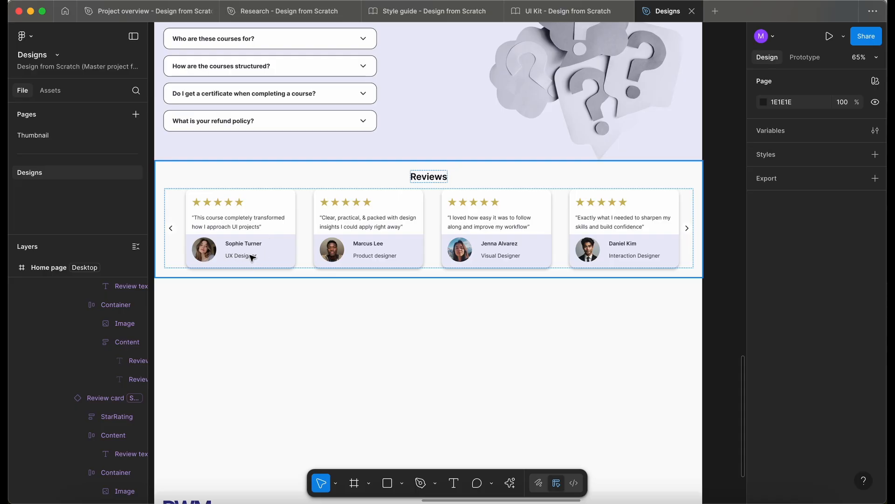
super+click(251, 256)
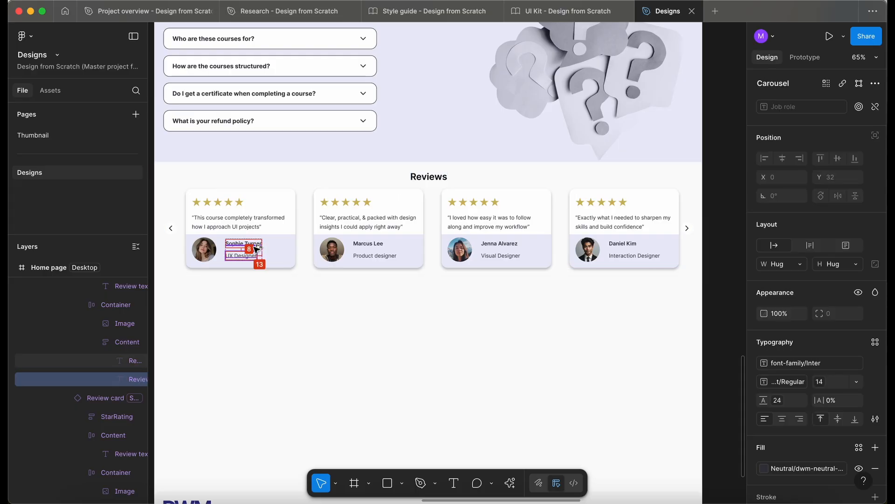
click(301, 321)
scroll(304, 323, down, 3)
scroll(304, 324, left, 2)
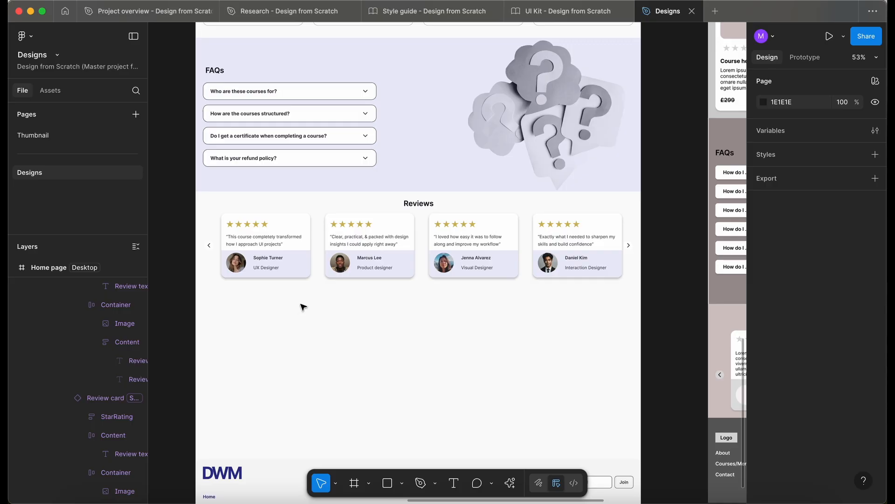
scroll(303, 307, up, 3)
scroll(303, 306, left, 3)
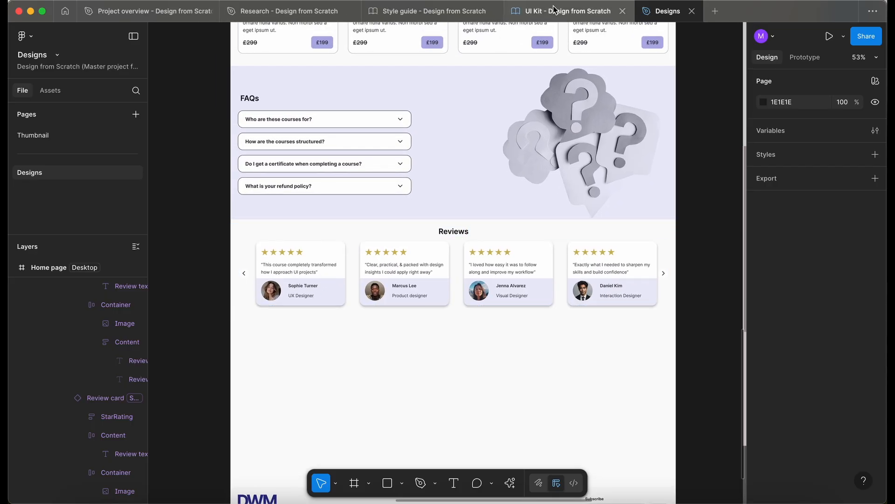
Switch to the UI Kit file, open its Carousel page and unlock the Carousel frame
click(536, 11)
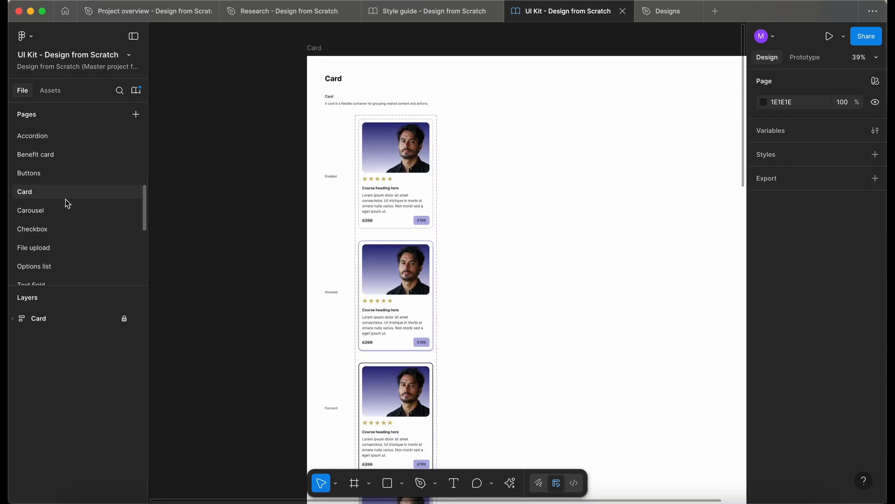
click(65, 211)
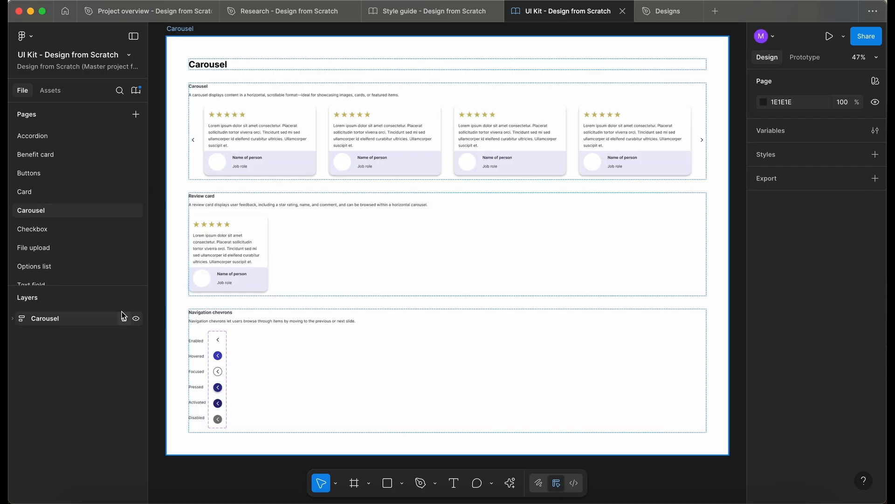
click(124, 318)
scroll(278, 188, up, 1)
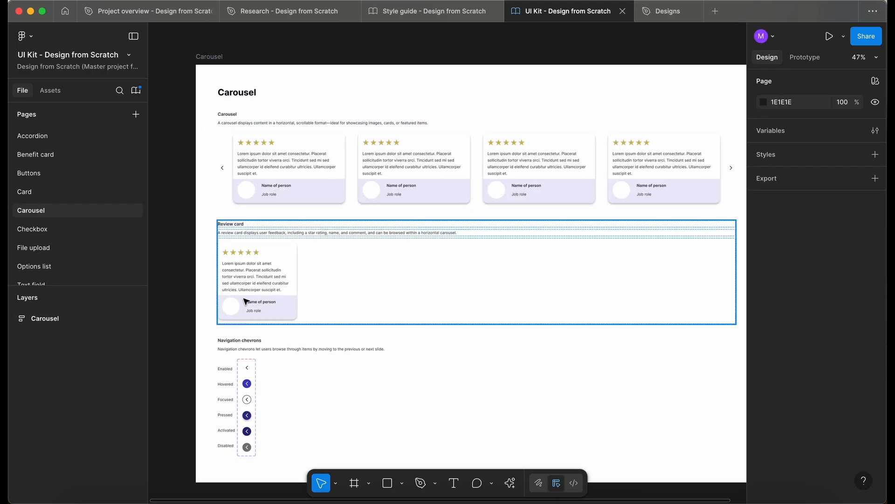
Set the gap between name and job role in the review card component to the 0px variable and relock the Carousel frame
scroll(244, 300, up, 5)
scroll(243, 300, down, 1)
double_click(301, 265)
double_click(303, 265)
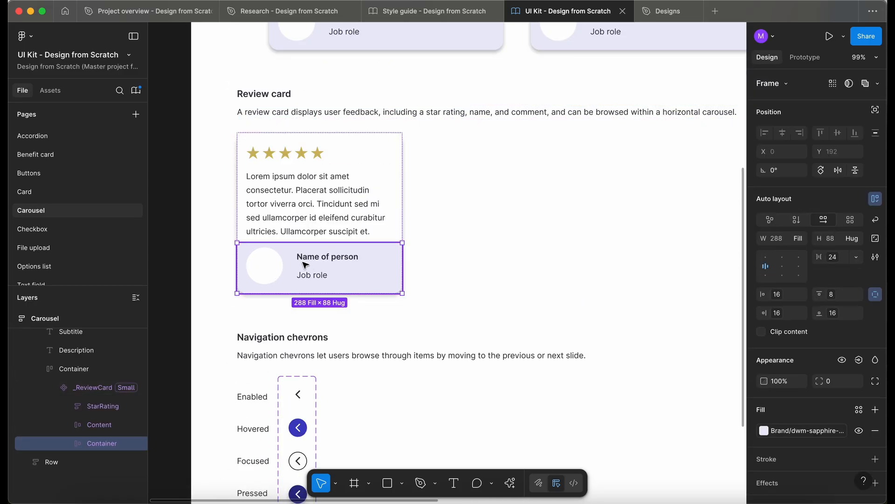
double_click(315, 264)
click(836, 257)
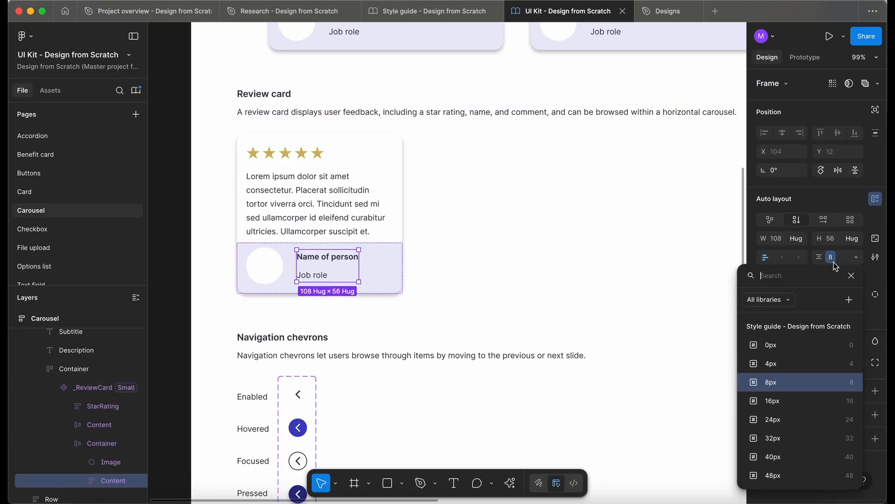
click(789, 344)
scroll(576, 313, down, 5)
scroll(383, 281, up, 3)
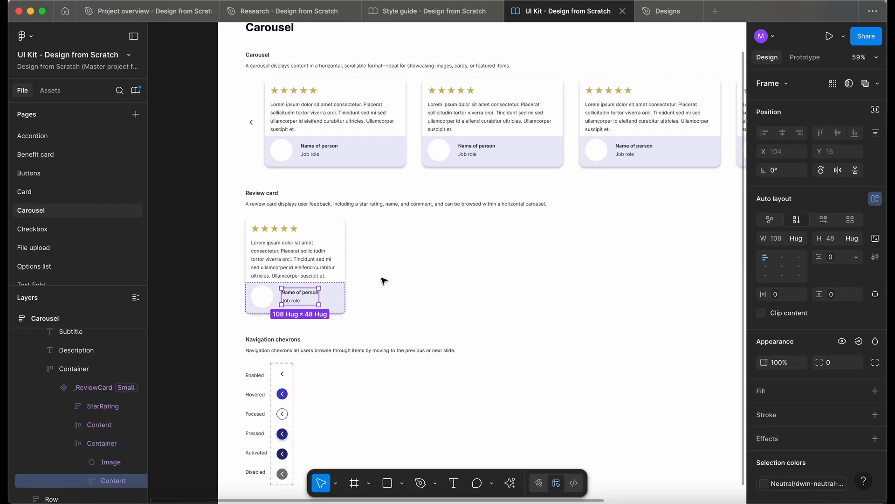
scroll(181, 294, down, 1)
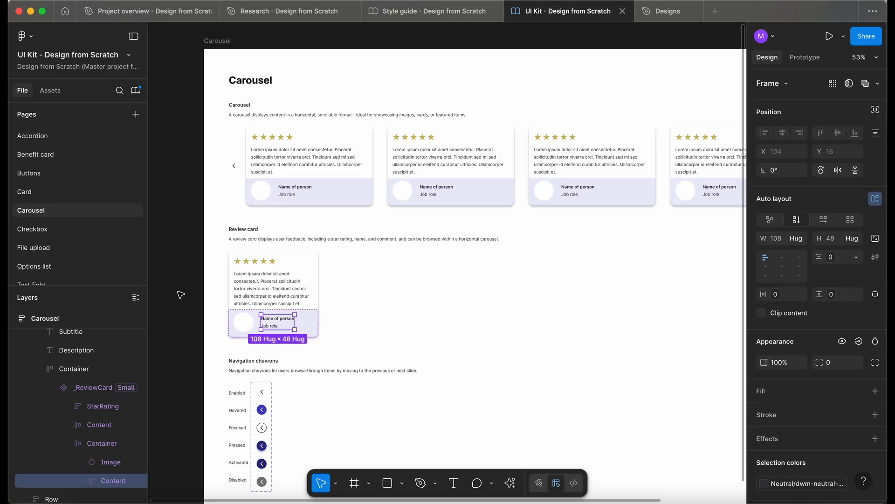
click(187, 315)
key(alt+l)
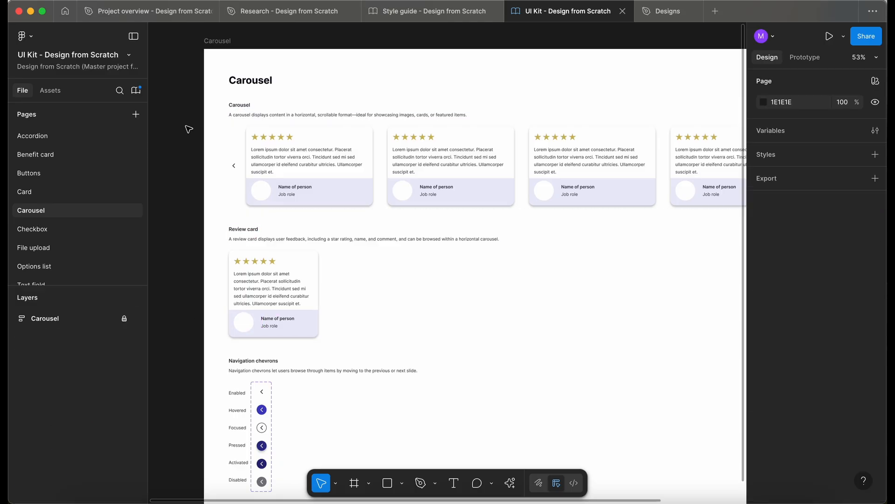
Publish the Carousel change to the UI Kit library with the description "Adjusted spacing between name and job role for the carousel."
click(136, 90)
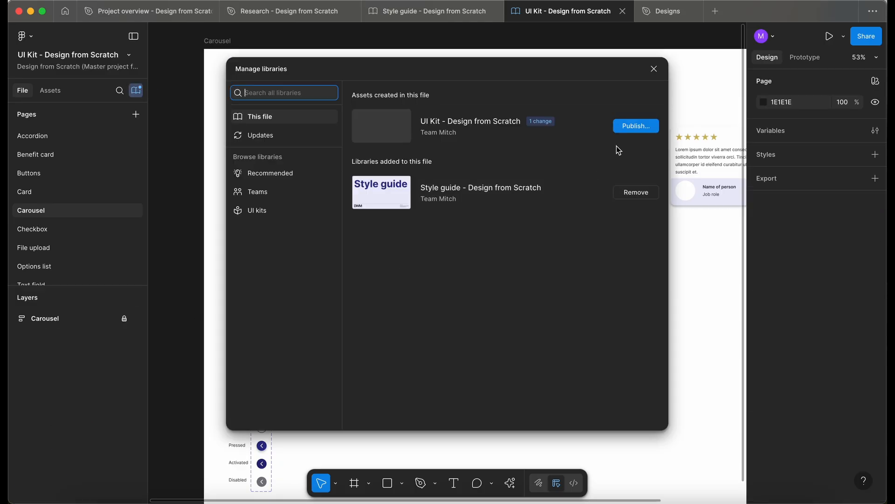
click(635, 125)
click(406, 155)
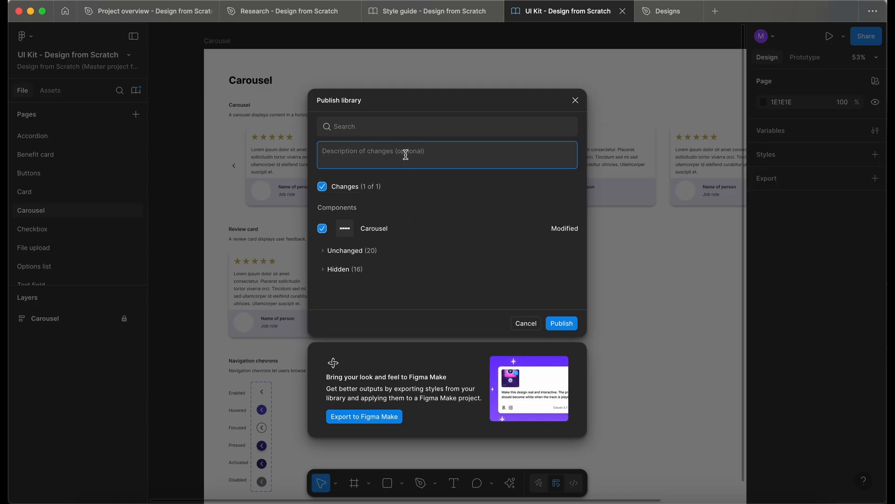
text(Adjusted spacing between name and job role for the carousel.)
click(570, 327)
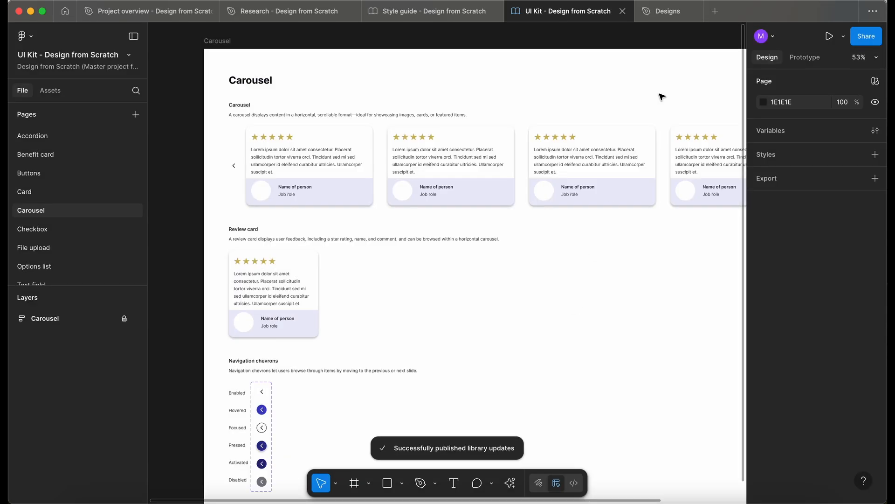
Return to the Designs file and open the Carousel library update from the UI Kit for review
click(663, 13)
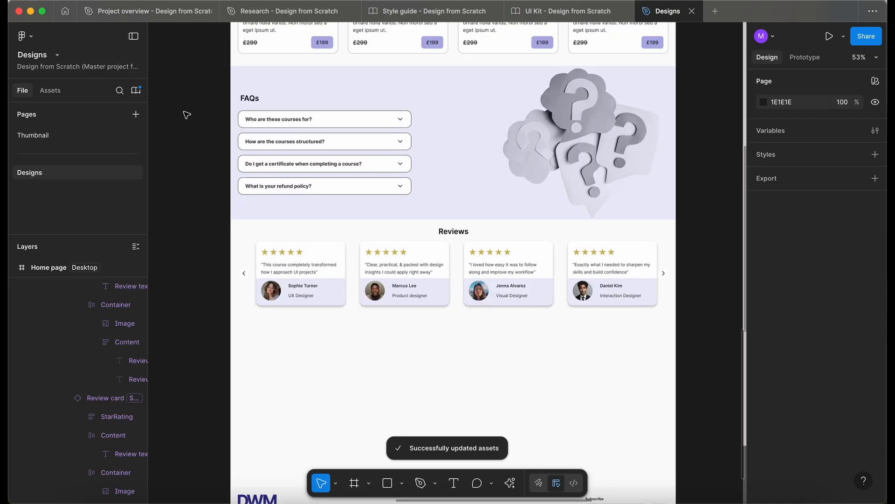
click(135, 90)
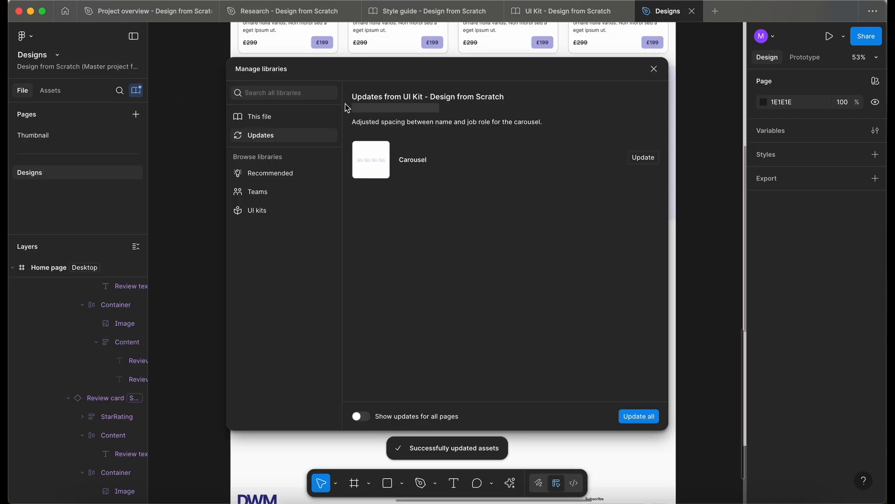
click(557, 167)
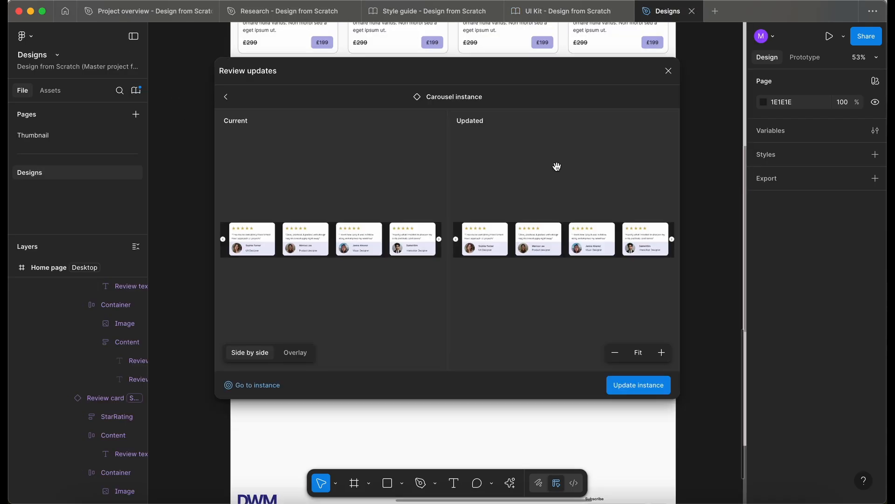
Compare the current and updated Carousel as an overlay and side by side, and update the instance
click(296, 353)
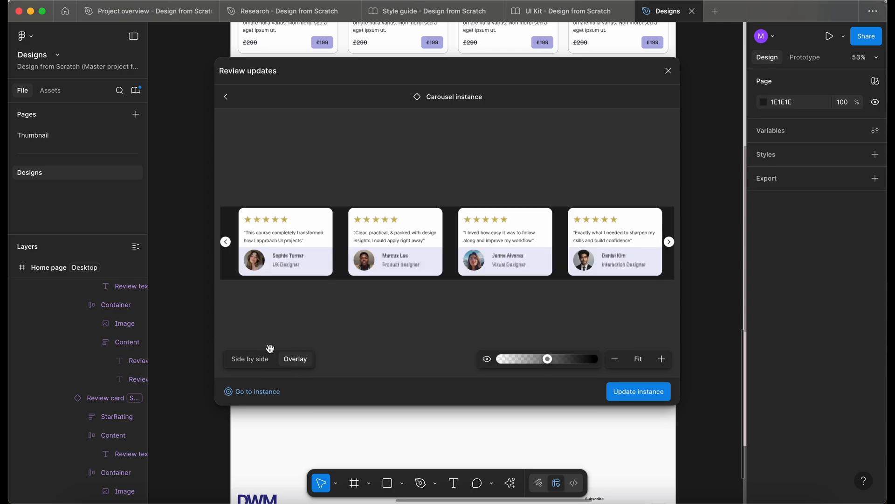
click(260, 364)
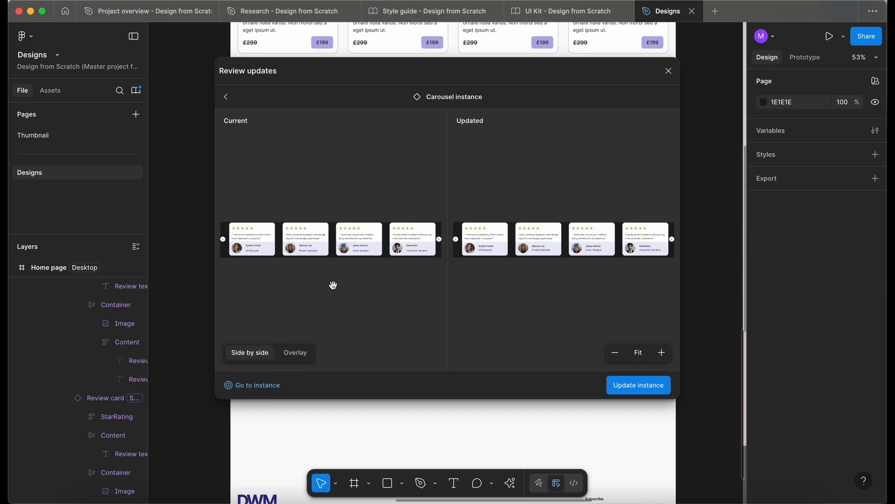
scroll(283, 261, up, 3)
scroll(340, 261, up, 3)
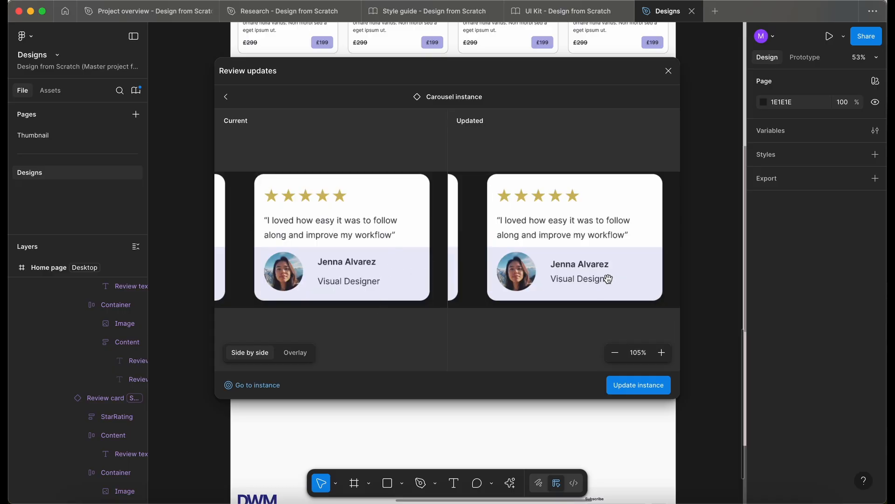
drag(608, 278, 594, 287)
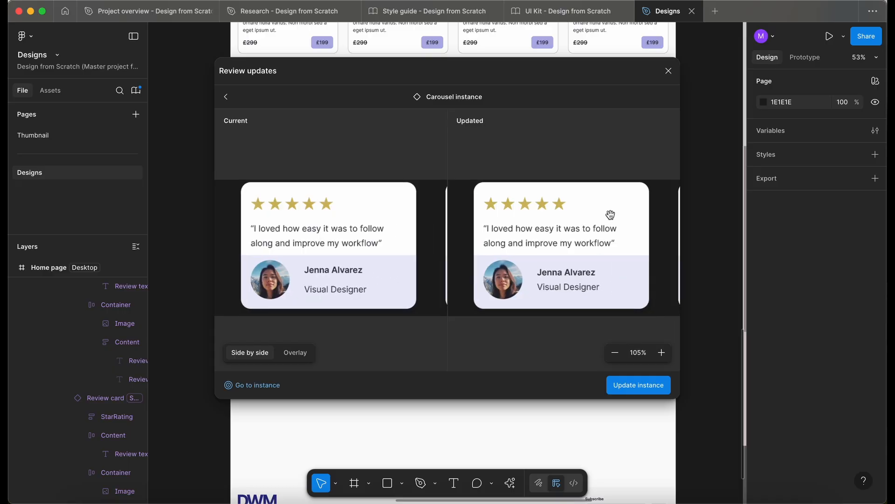
click(628, 385)
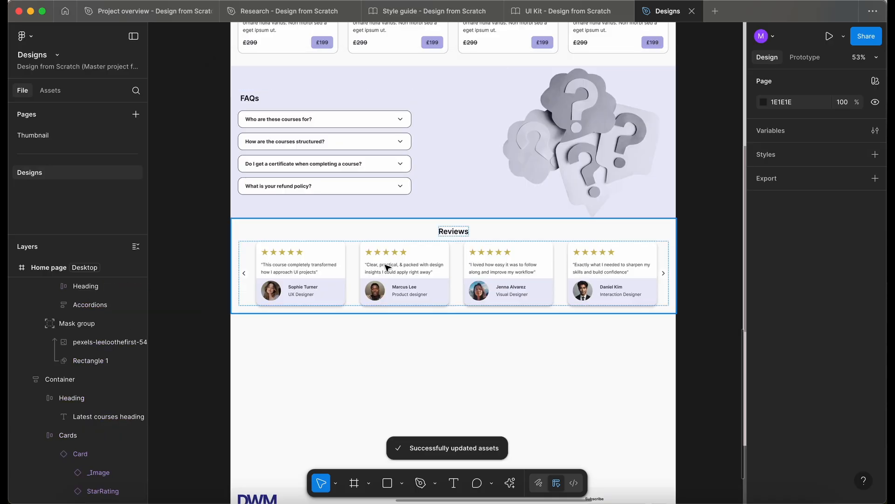
Move the footer up to Y 2460, directly beneath the Reviews section on the desktop home page
scroll(385, 265, down, 1)
scroll(386, 266, up, 3)
scroll(386, 267, down, 2)
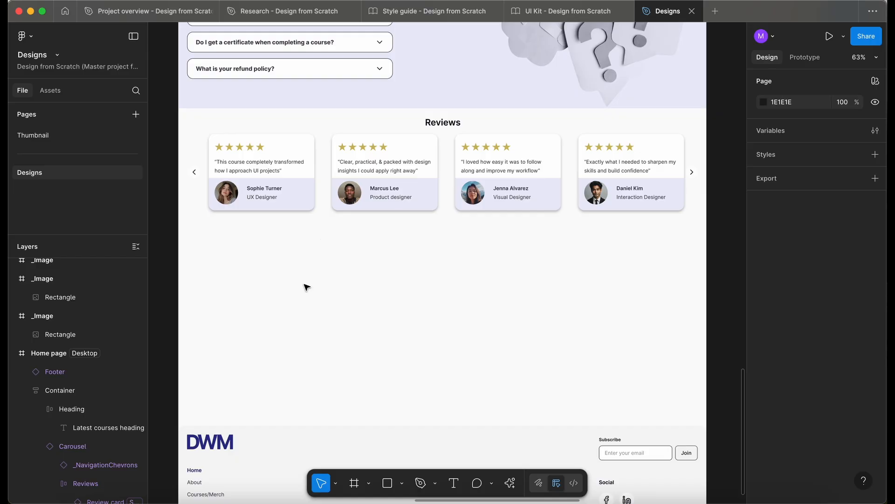
scroll(304, 282, down, 3)
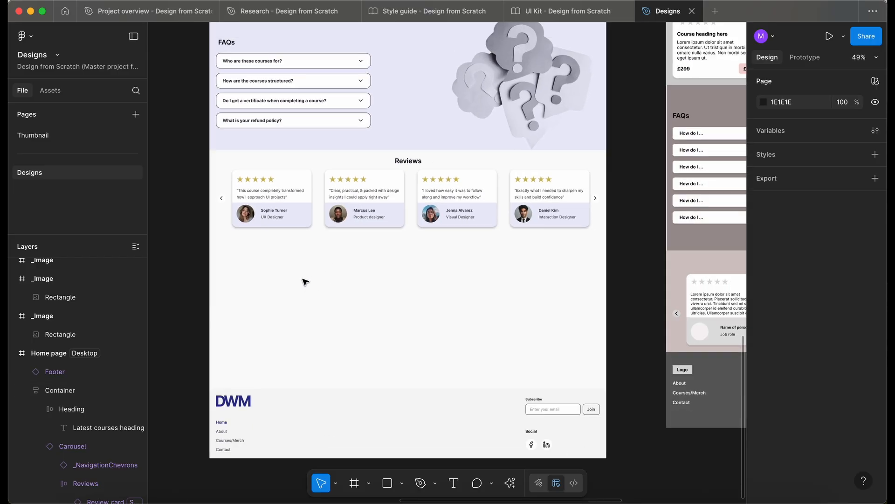
click(295, 410)
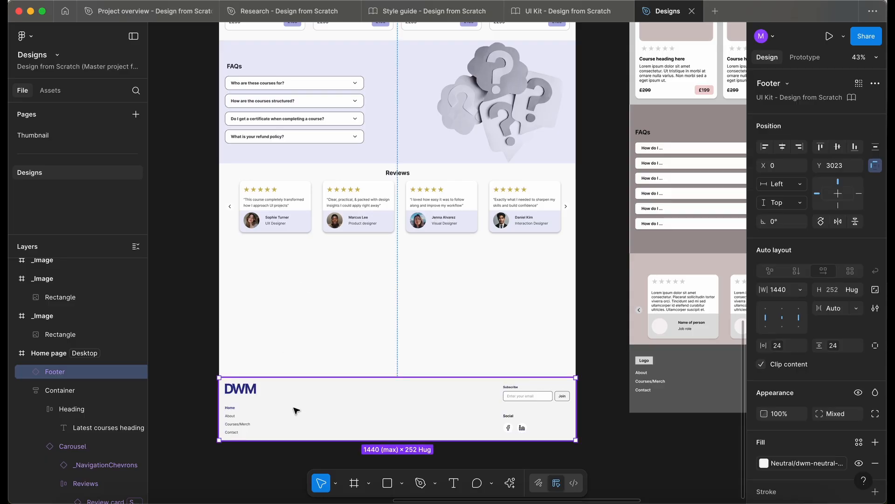
scroll(308, 415, up, 1)
scroll(308, 415, left, 1)
drag(329, 420, 324, 283)
scroll(343, 309, up, 3)
scroll(344, 310, down, 2)
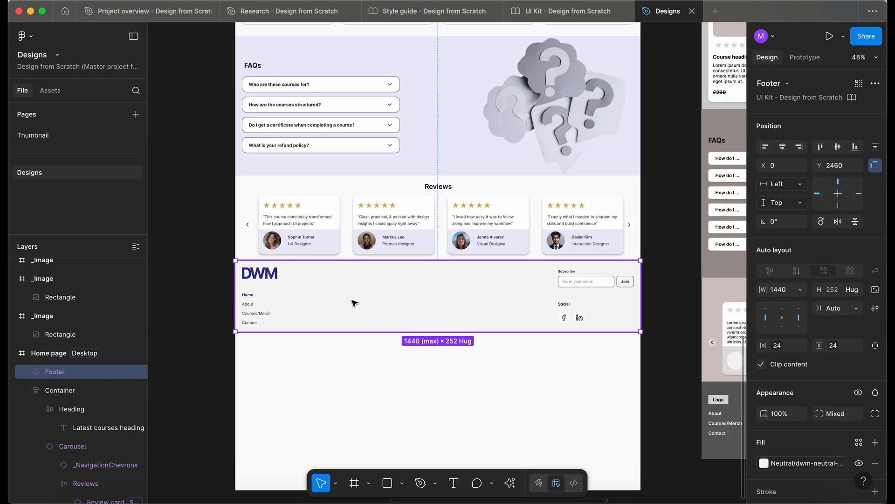
Shorten the desktop Home page frame to a height of 2712 so that it ends at the footer's lower edge
scroll(408, 292, down, 4)
scroll(408, 292, up, 5)
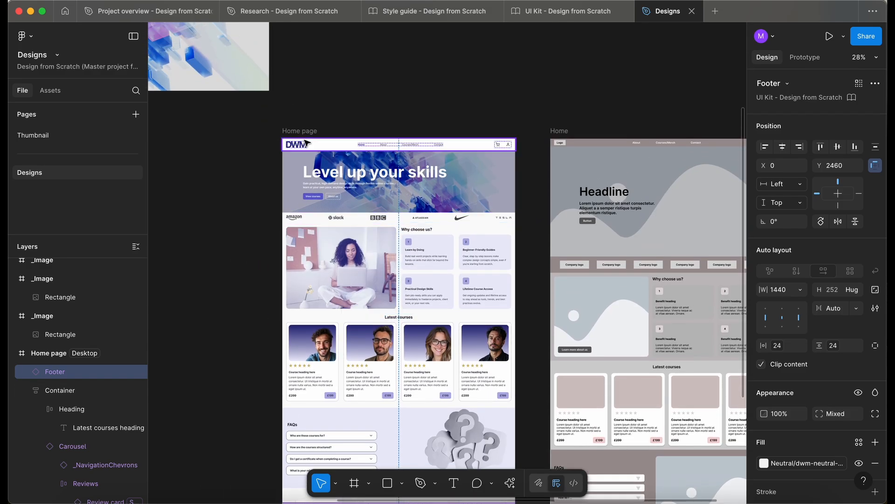
click(306, 143)
scroll(338, 327, down, 6)
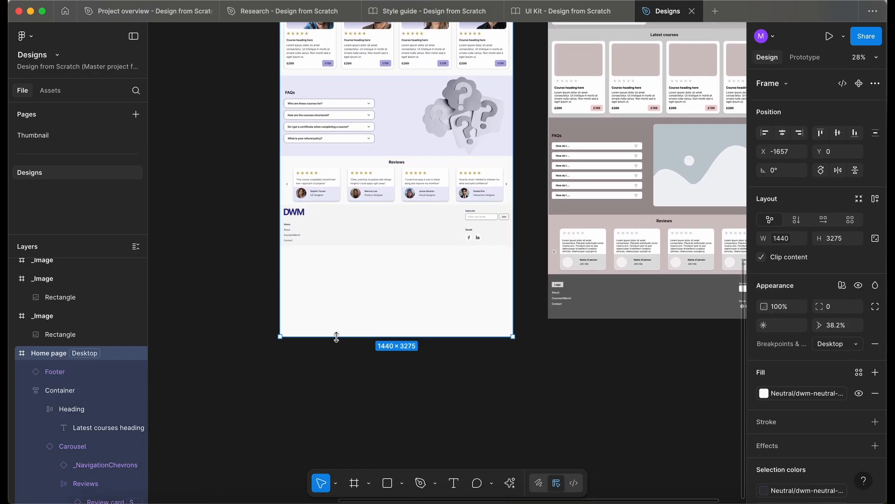
drag(337, 336, 332, 253)
key(Escape)
Look over the desktop Home page from the footer up to the header and select its frame
scroll(331, 254, up, 3)
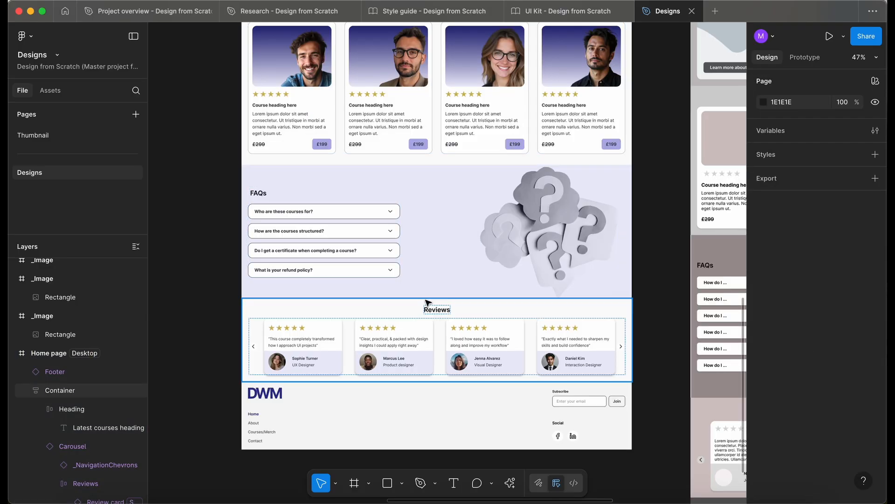
scroll(426, 302, down, 3)
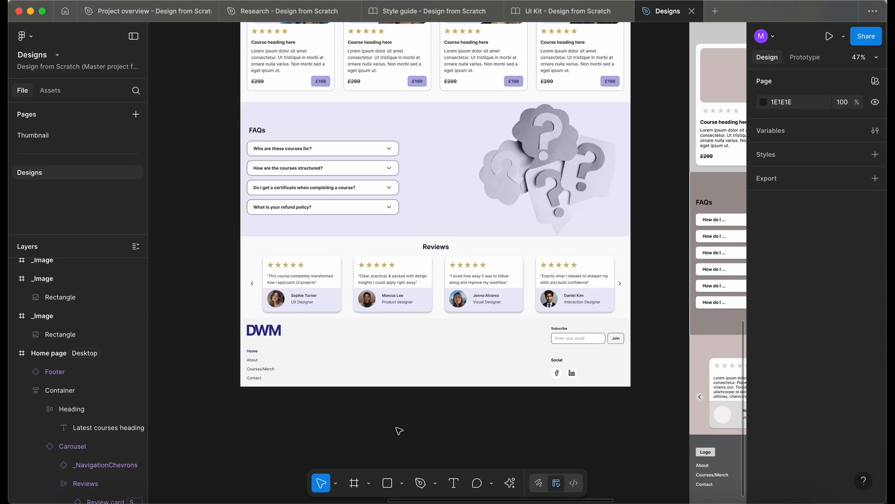
scroll(398, 430, up, 3)
scroll(399, 430, left, 1)
scroll(398, 430, down, 3)
scroll(398, 430, up, 5)
scroll(398, 429, right, 2)
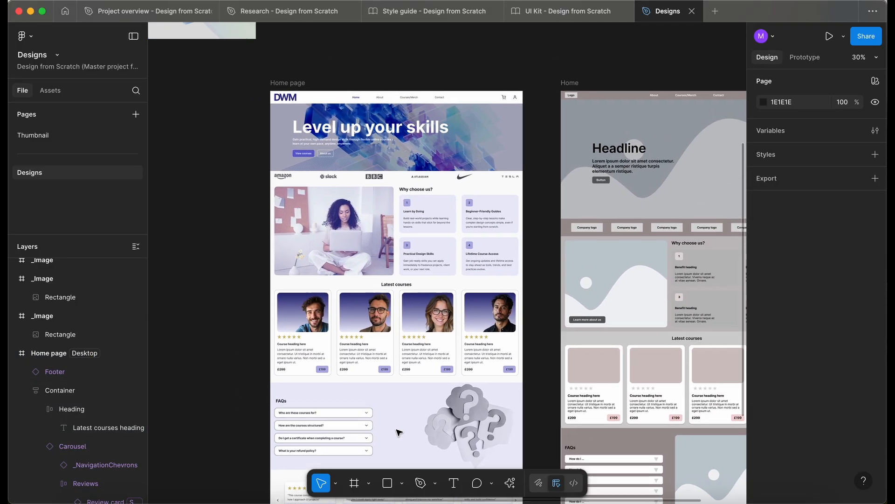
click(261, 91)
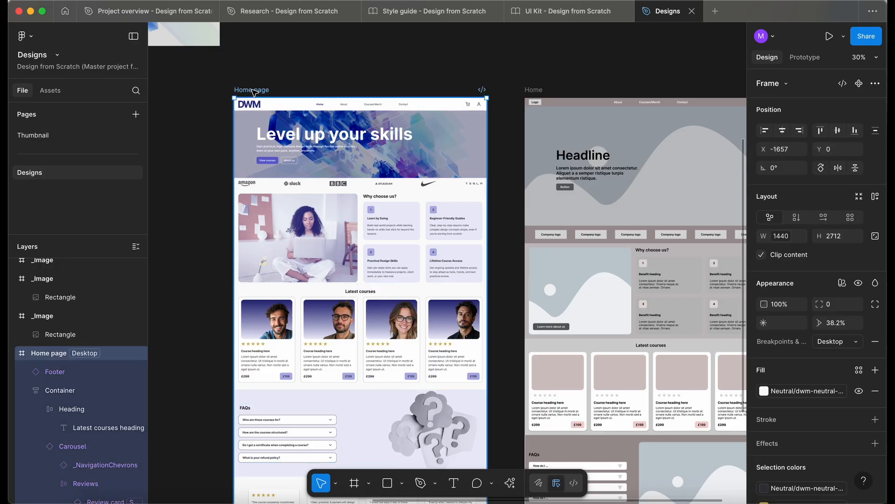
Preview the desktop Home page in its own tab, review it from hero to footer and back to Latest courses, and close the preview
key(shift+space)
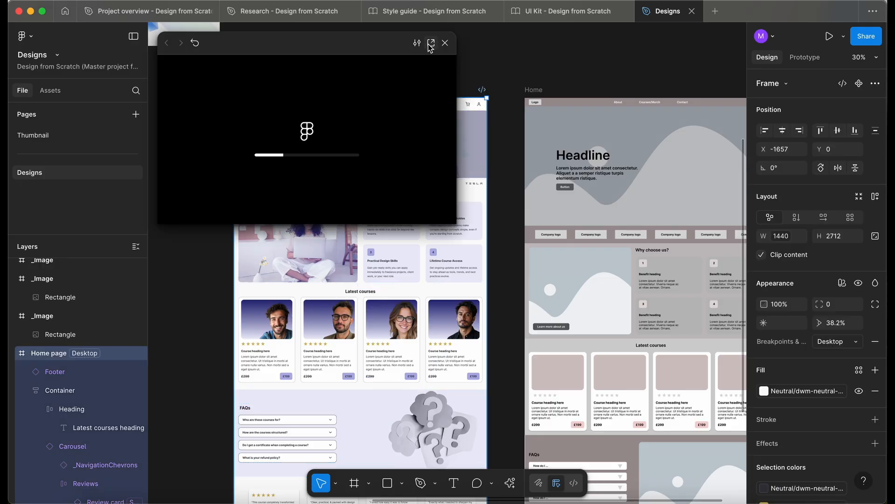
click(430, 43)
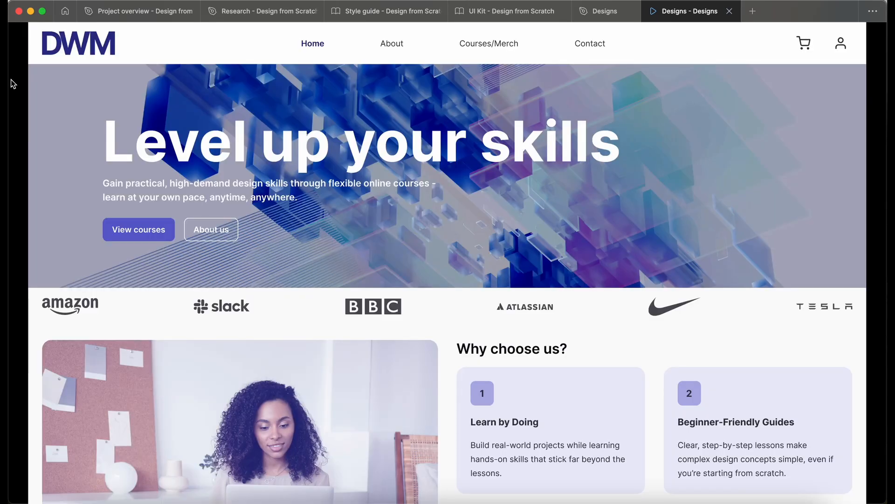
scroll(12, 101, down, 2)
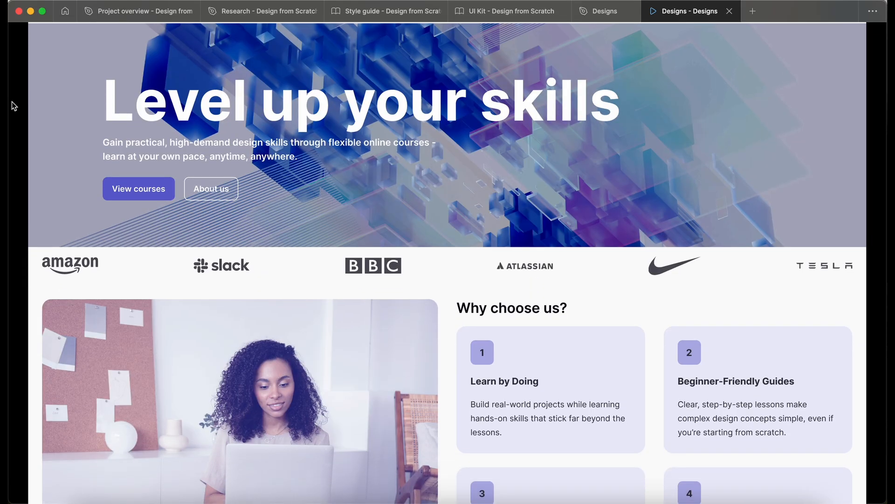
scroll(12, 101, down, 5)
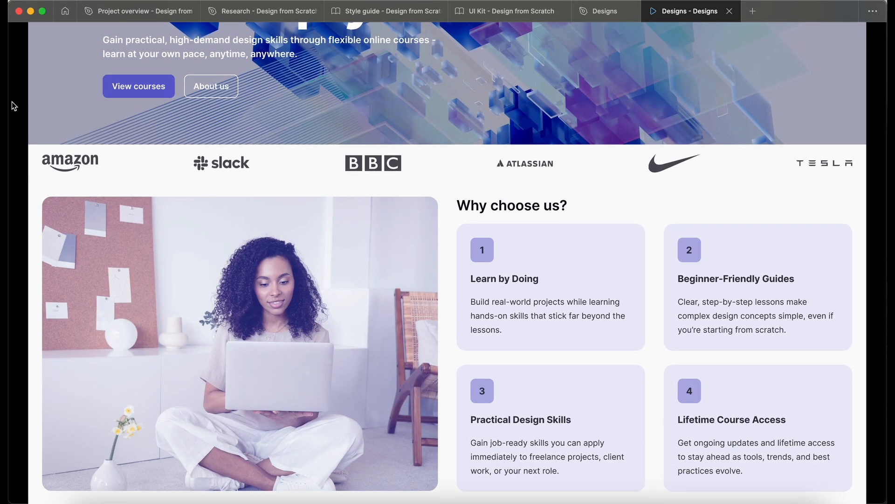
scroll(12, 102, down, 3)
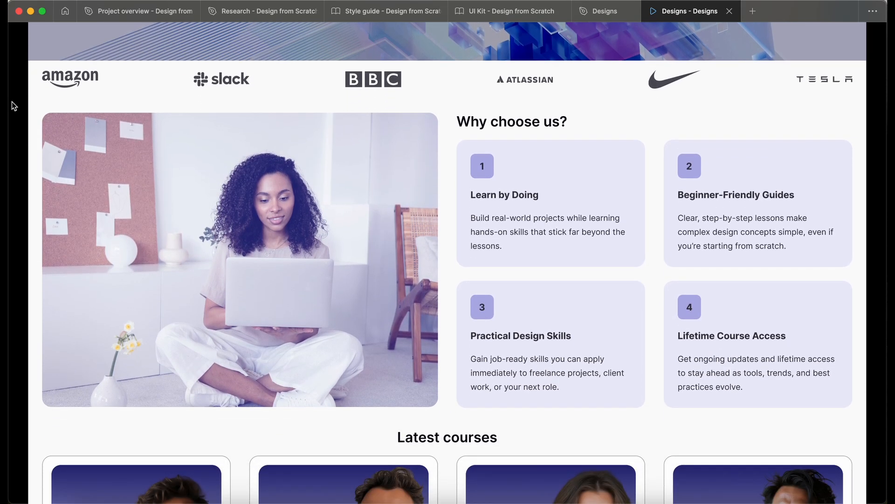
scroll(12, 102, down, 3)
scroll(13, 101, down, 5)
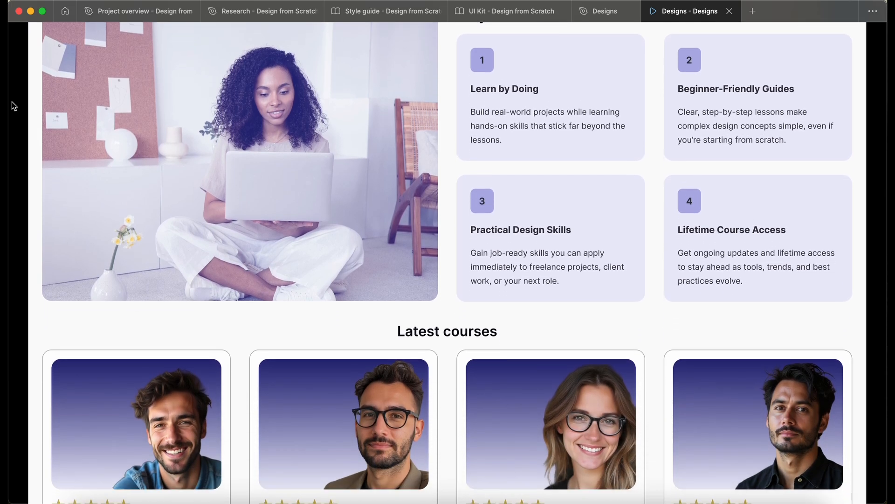
scroll(12, 102, down, 3)
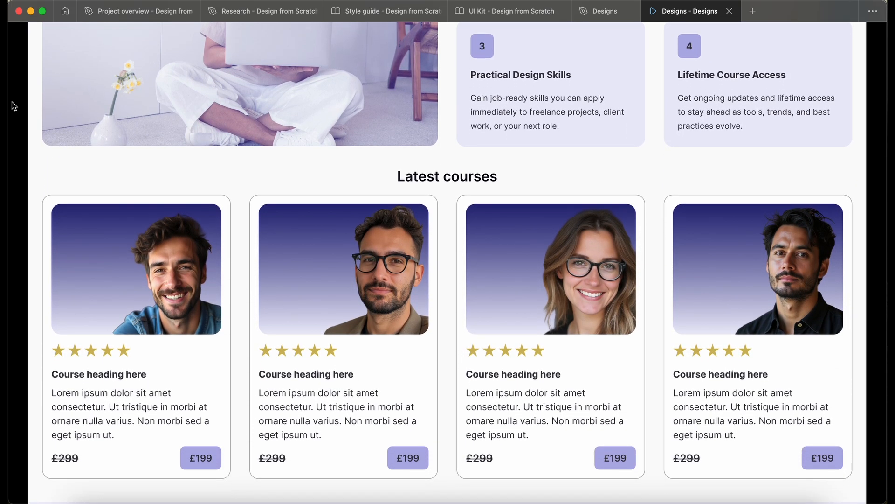
scroll(12, 102, down, 10)
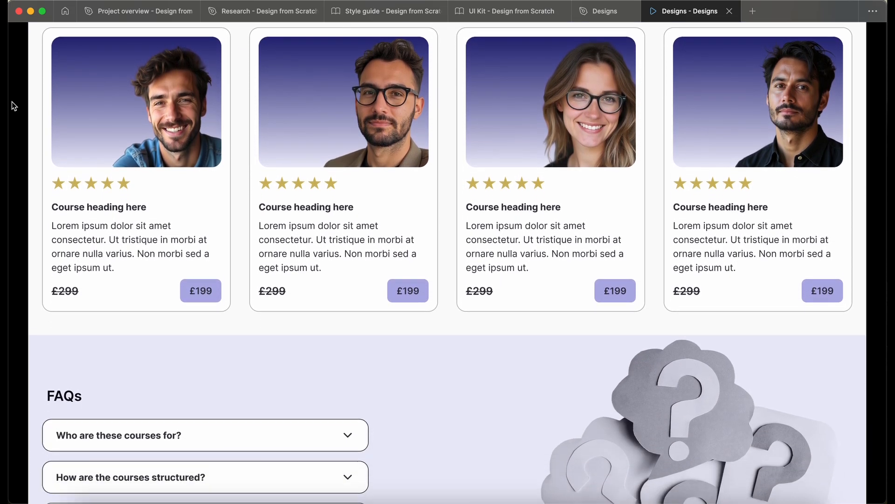
scroll(13, 102, down, 9)
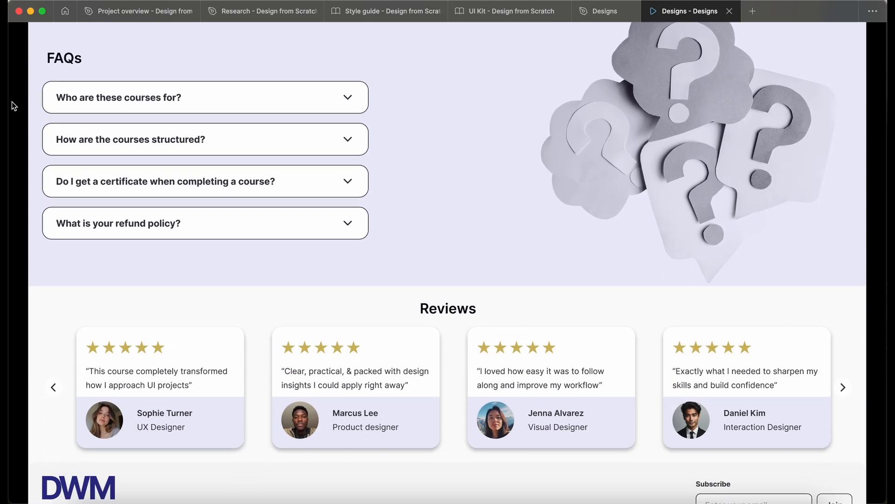
scroll(13, 101, down, 3)
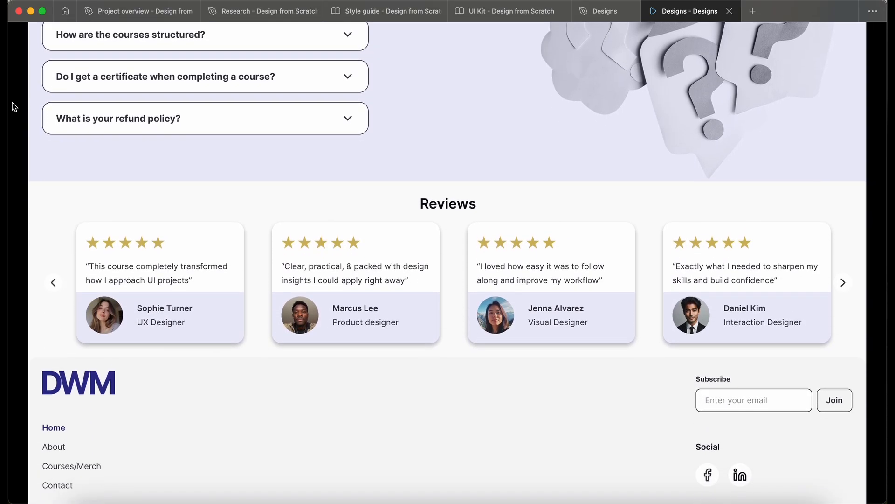
scroll(14, 107, up, 20)
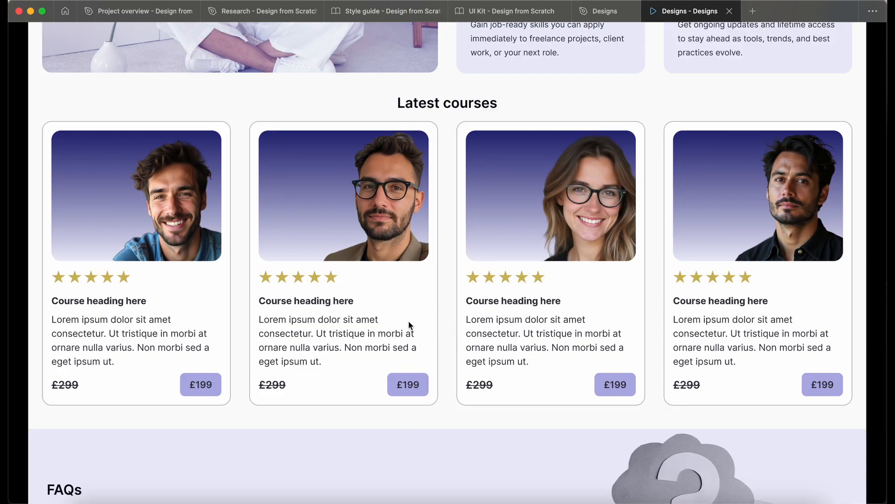
scroll(410, 325, up, 1)
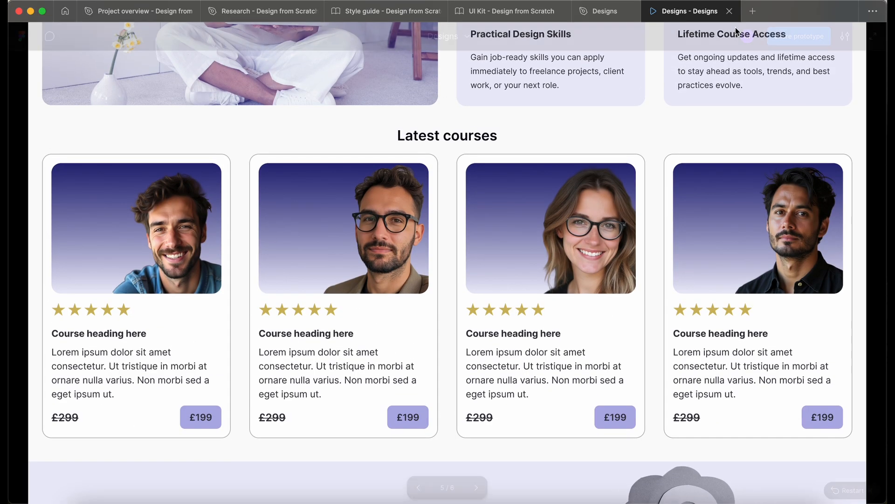
click(729, 10)
Look over the desktop Home page on the canvas, checking the Latest courses section and the spacing of the sections above it
scroll(404, 205, down, 5)
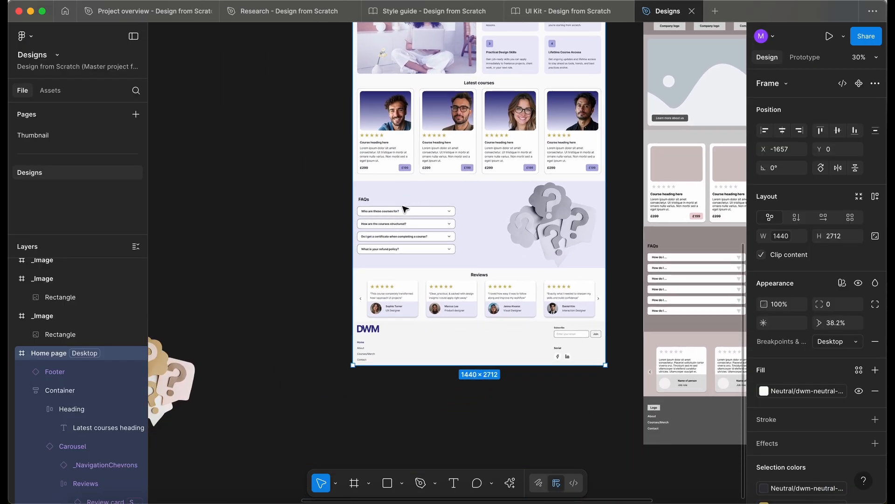
scroll(404, 208, up, 5)
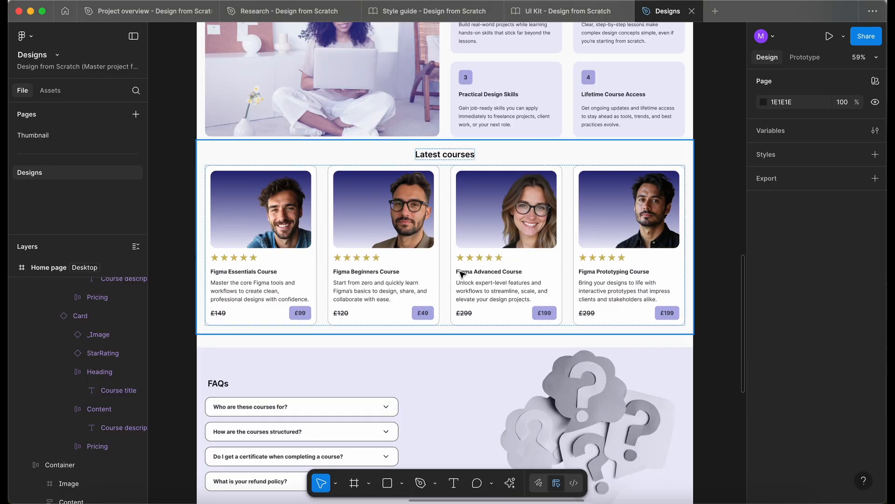
click(308, 227)
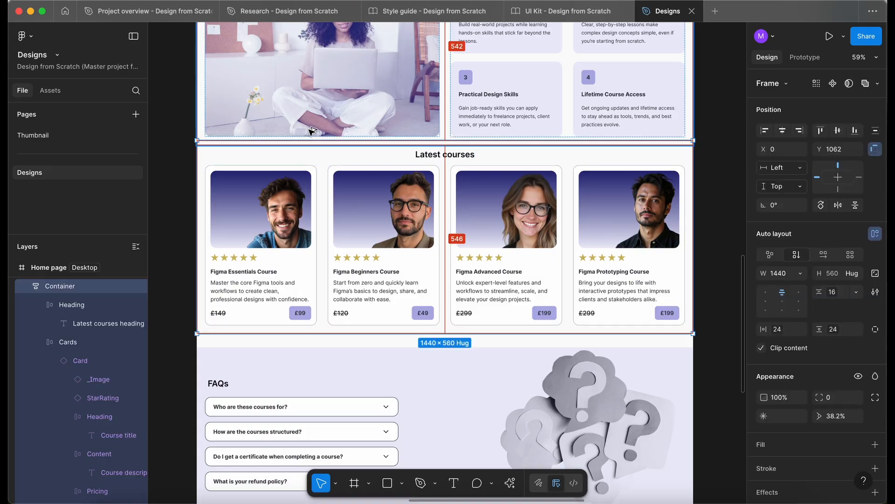
scroll(312, 115, up, 5)
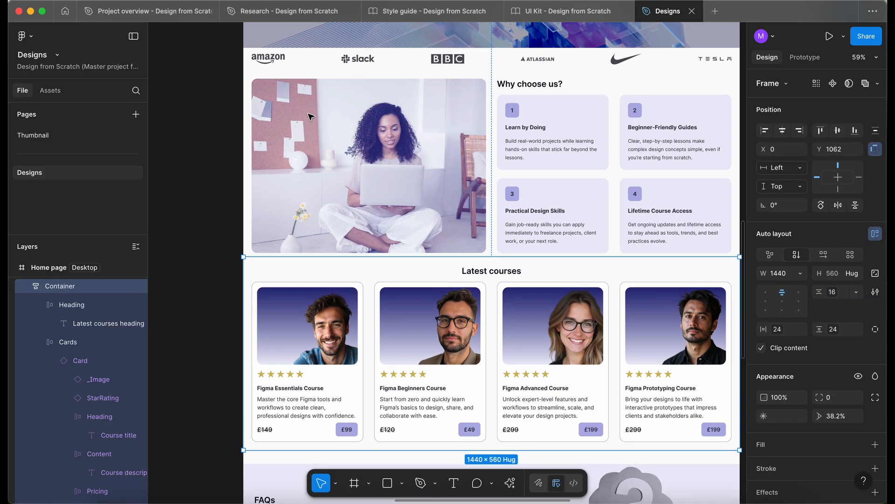
scroll(311, 115, up, 2)
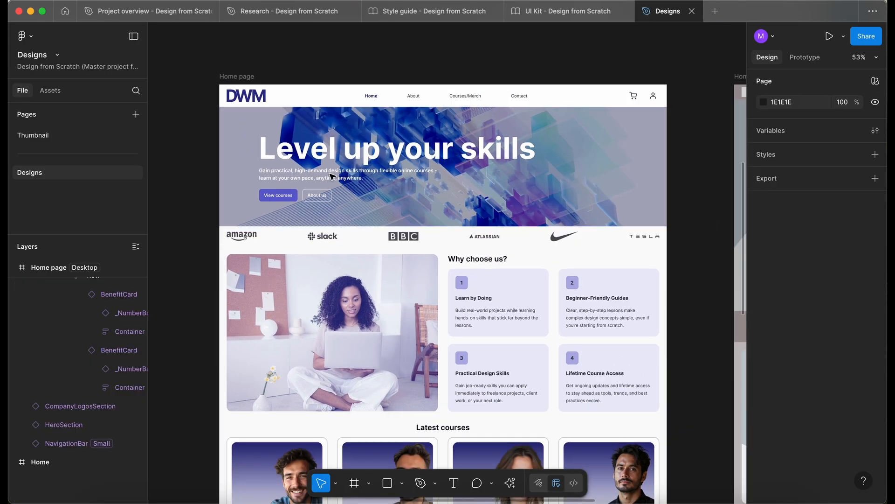
scroll(331, 176, down, 2)
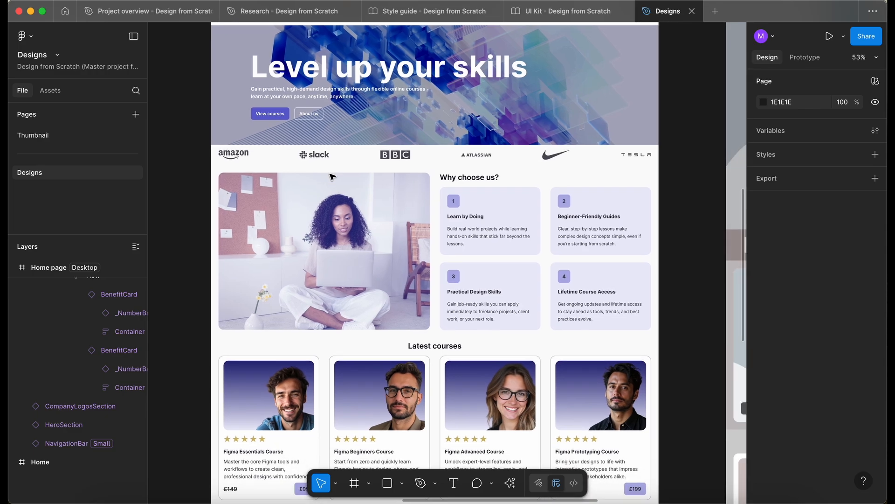
Move the company logos section down to Y 472 and check its distance from the hero banner
click(343, 161)
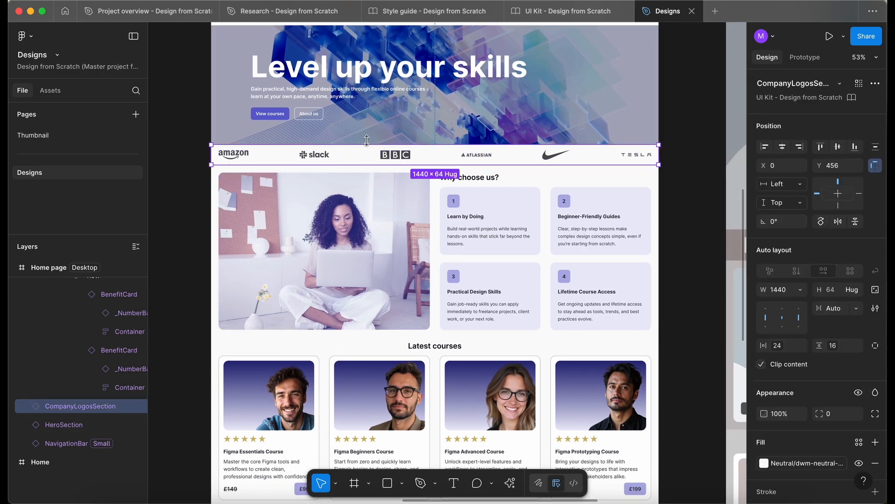
key(alt)
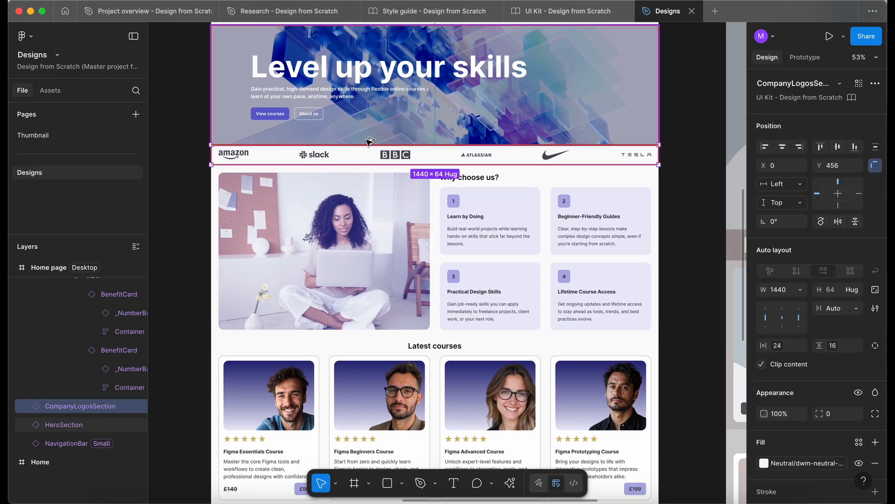
key(shift+Down)
key(alt)
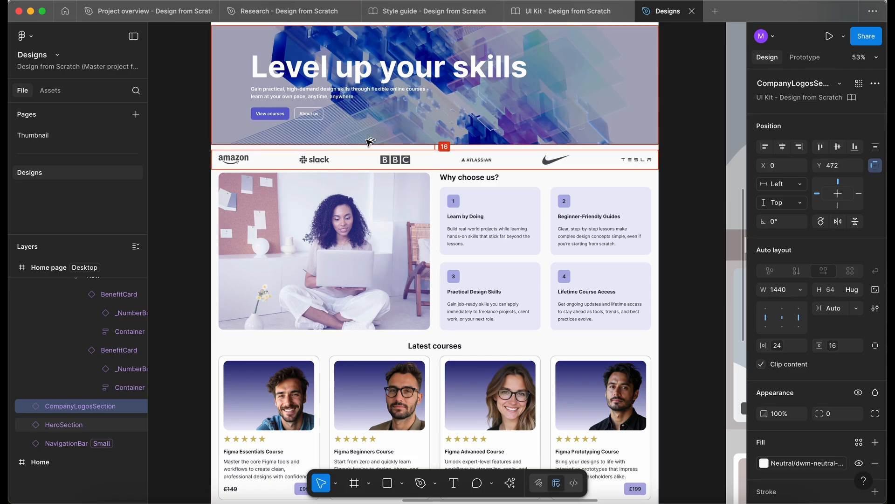
Extend the desktop Home page frame downward and shift the sections from Why choose us through the footer down together, leaving space below the logos
click(405, 317)
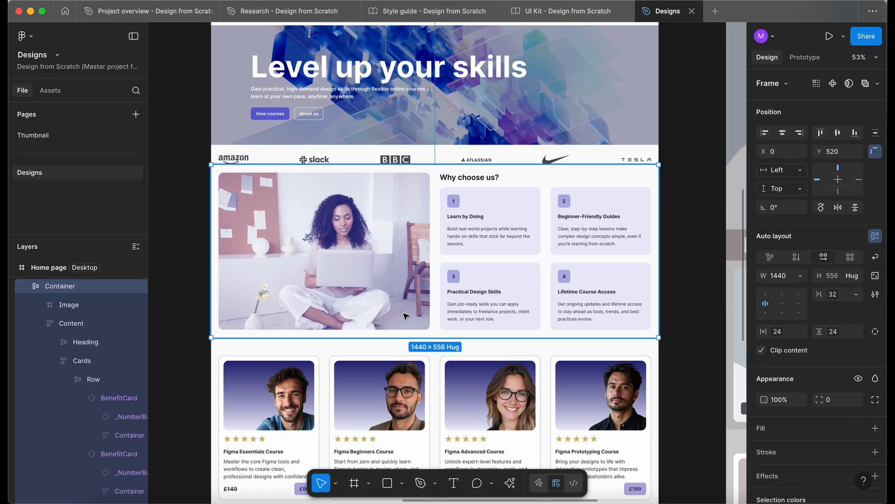
key(alt)
scroll(408, 401, down, 4)
scroll(408, 402, down, 4)
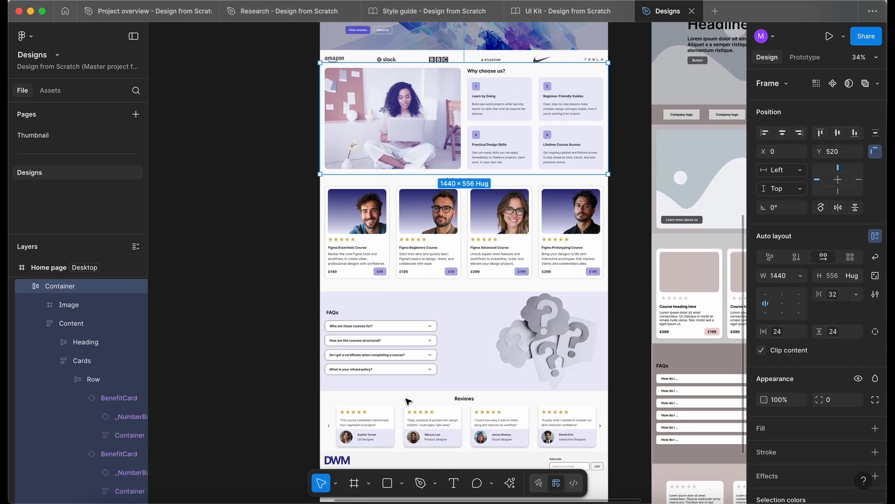
scroll(408, 402, down, 3)
click(408, 402)
scroll(407, 399, down, 4)
drag(391, 310, 390, 466)
scroll(269, 334, up, 3)
drag(273, 463, 368, 194)
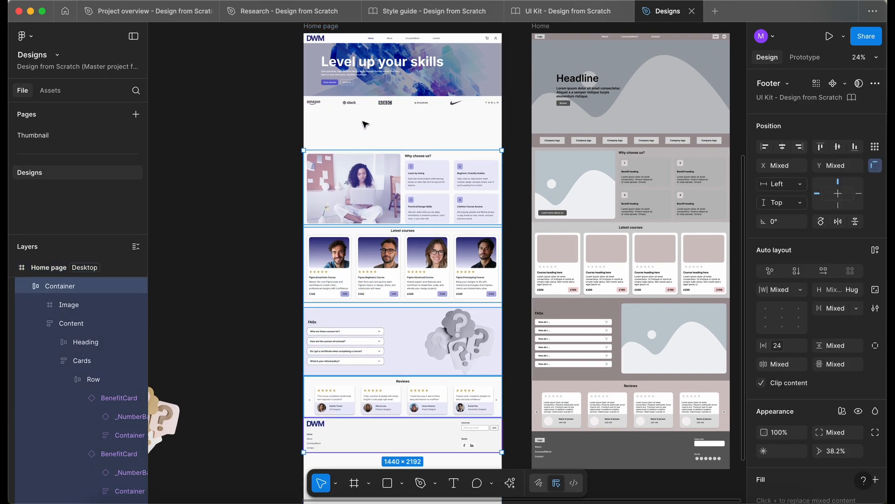
Nudge the company logos section further down to Y 480
scroll(366, 125, up, 5)
click(400, 101)
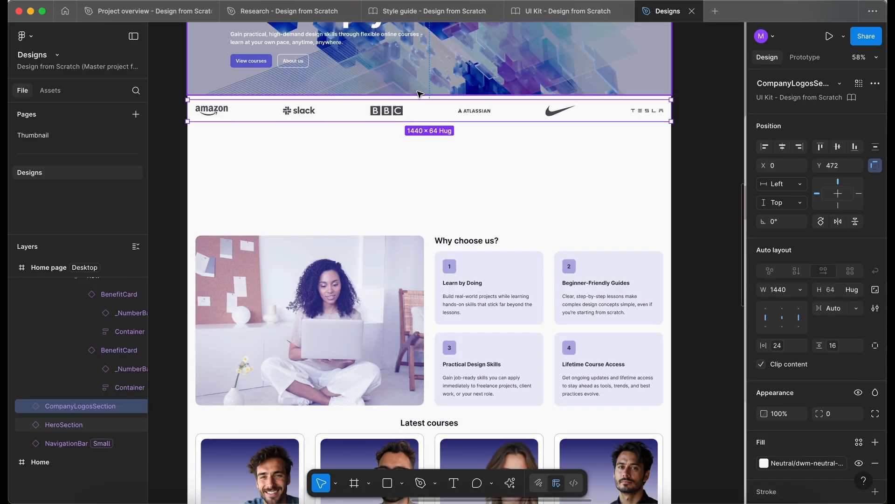
key(shift+Down)
Move the Why choose us section up to Y 544, directly beneath the company logos section
click(222, 306)
drag(281, 307, 281, 293)
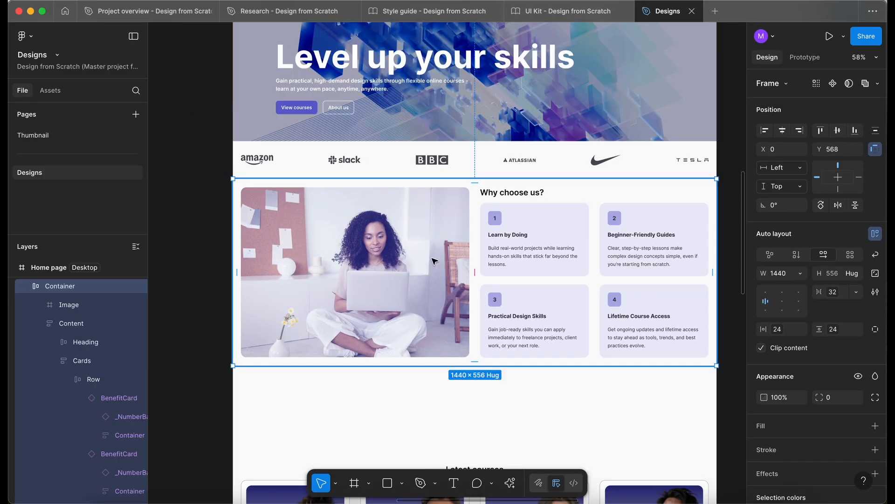
key(shift+Up)
key(shift+Up)
key(shift+Up)
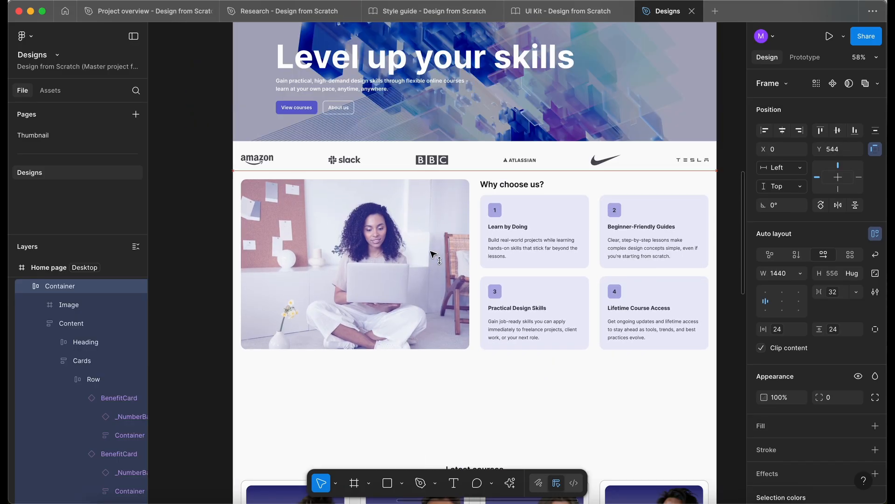
Nudge the company logos section up to Y 472 and check its gap to the hero banner
scroll(438, 226, up, 3)
click(482, 138)
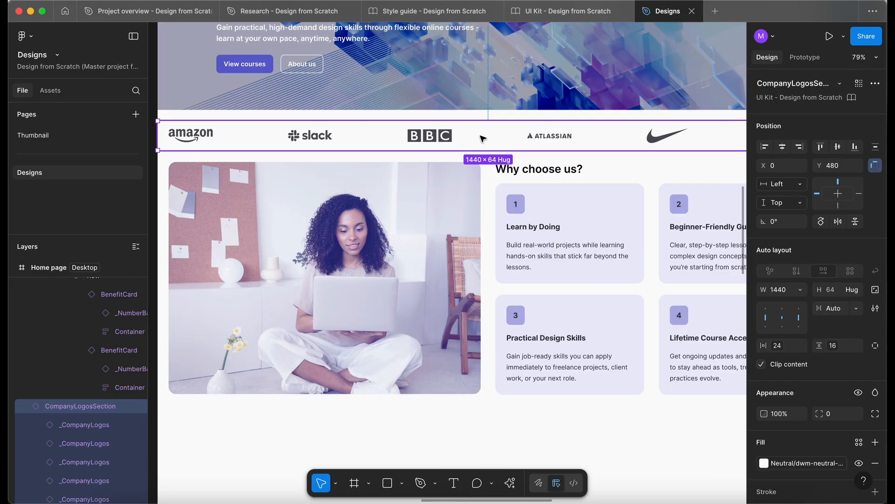
key(shift+Up)
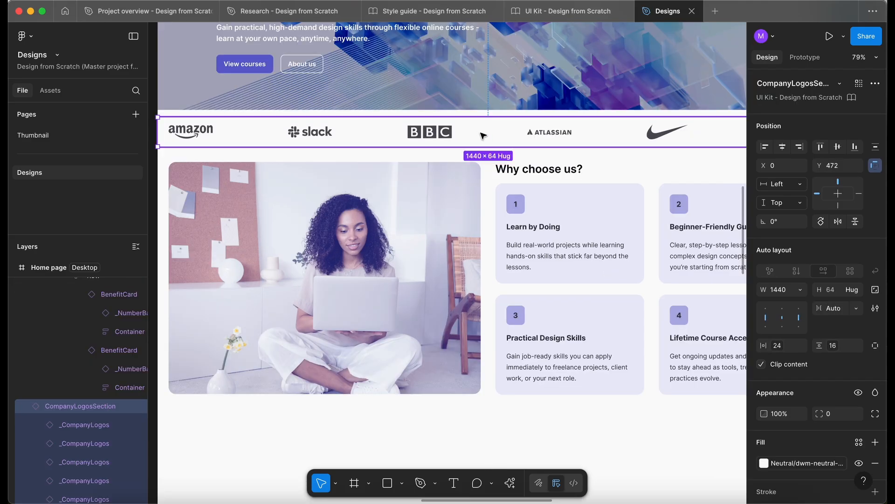
key(alt)
Move the Latest courses section up to Y 1084, directly beneath the Why choose us section
scroll(330, 298, down, 2)
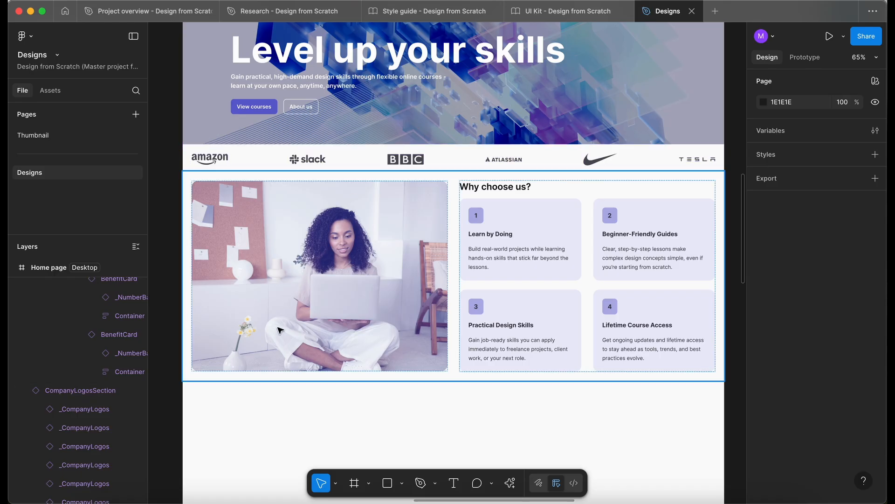
scroll(279, 330, down, 3)
click(385, 384)
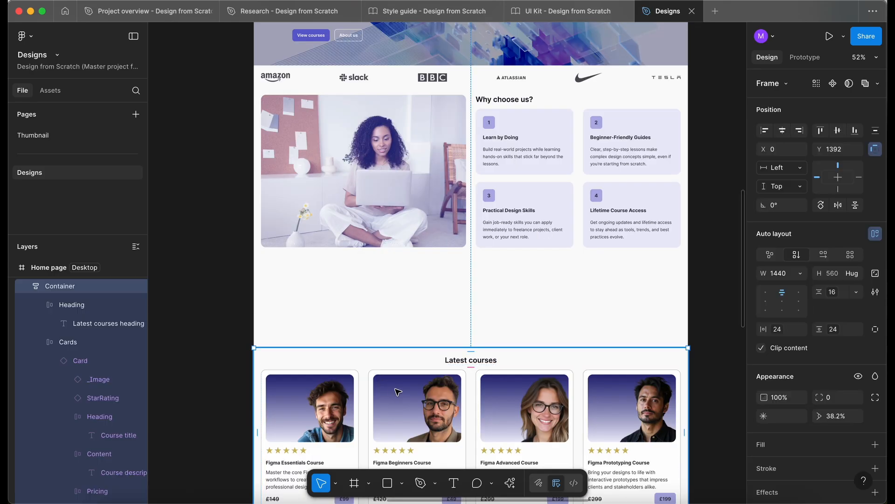
drag(398, 392, 400, 238)
scroll(402, 290, up, 5)
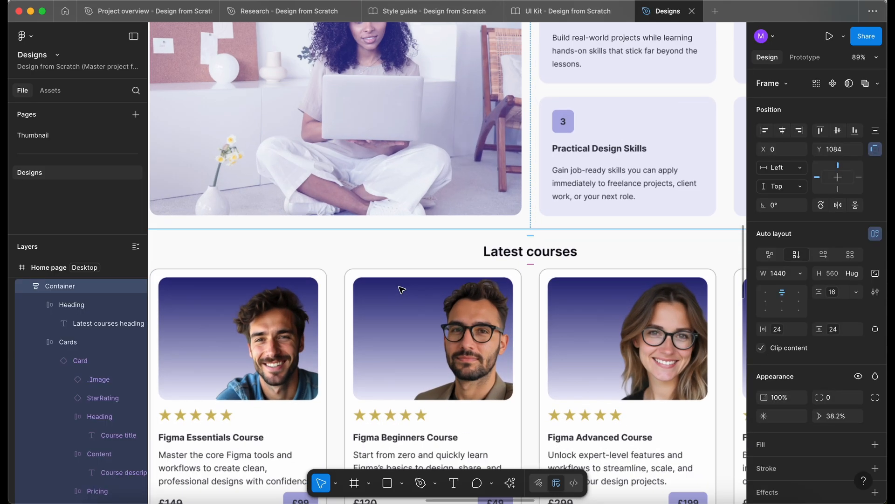
Move the FAQs section up so that it sits directly beneath the Latest courses section
scroll(391, 314, down, 4)
scroll(391, 315, down, 6)
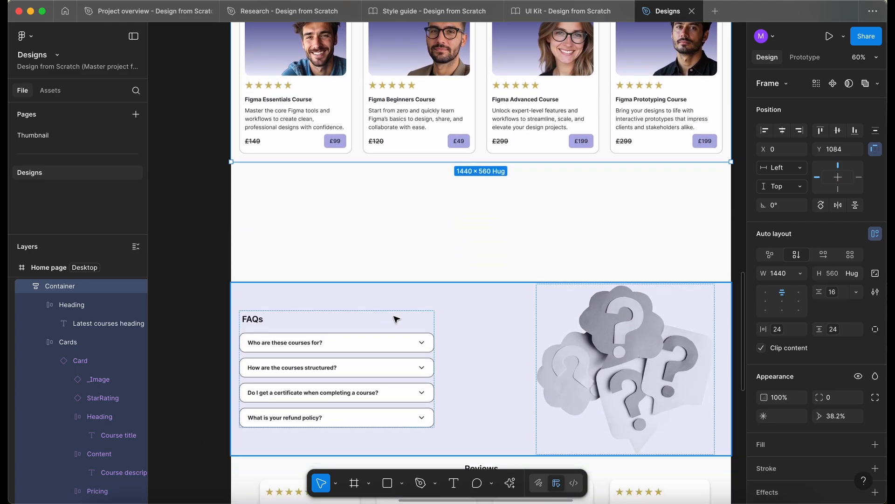
click(425, 308)
drag(425, 309, 425, 196)
Move the Reviews section and the footer up together so that they follow directly beneath the FAQs section, and clear the selection
scroll(425, 203, down, 5)
scroll(362, 309, down, 3)
scroll(362, 309, right, 2)
drag(250, 267, 439, 394)
scroll(443, 352, up, 3)
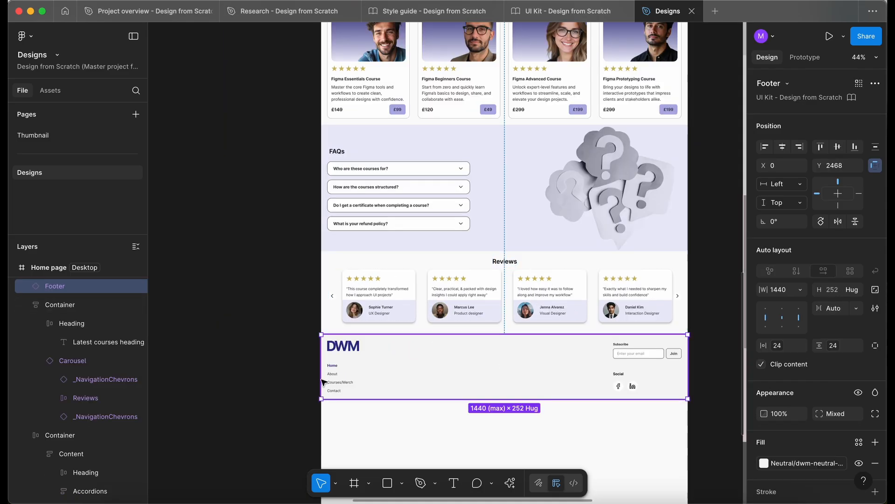
click(293, 394)
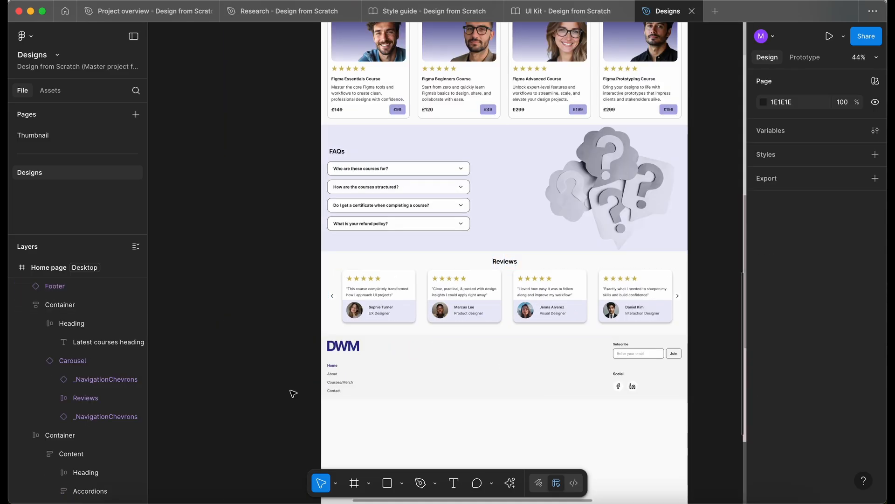
scroll(356, 416, down, 1)
scroll(356, 416, up, 6)
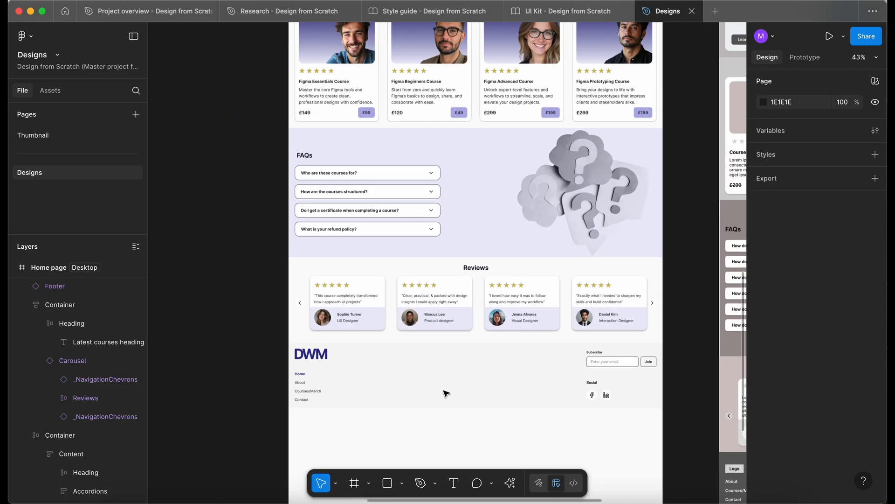
Move the footer down slightly to widen the gap beneath the Reviews section, and clear the selection
click(385, 180)
scroll(400, 146, down, 3)
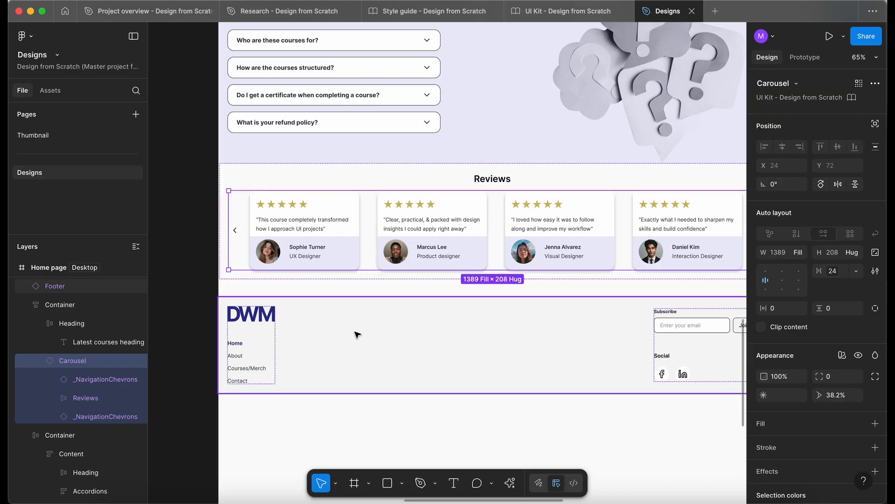
scroll(300, 336, down, 4)
click(253, 395)
Shorten the Home page frame so that its bottom edge meets the bottom of the footer
scroll(253, 395, down, 4)
scroll(253, 394, down, 1)
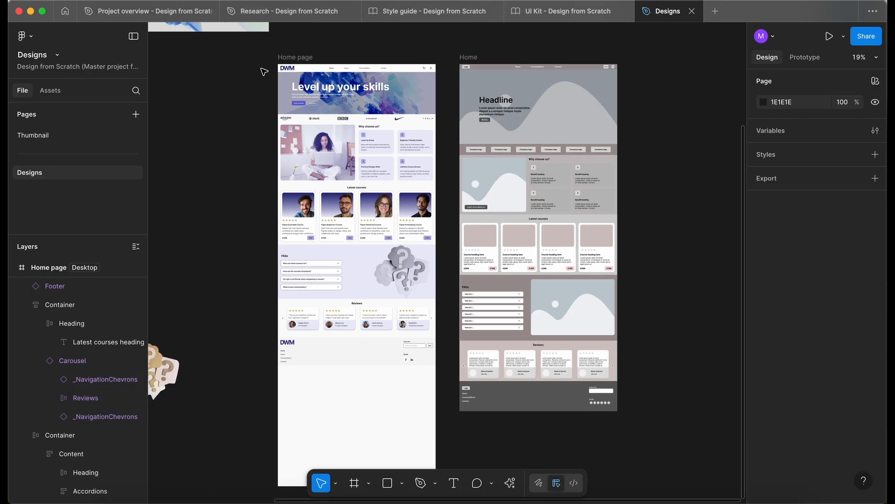
click(282, 57)
scroll(275, 325, down, 1)
drag(289, 456, 282, 336)
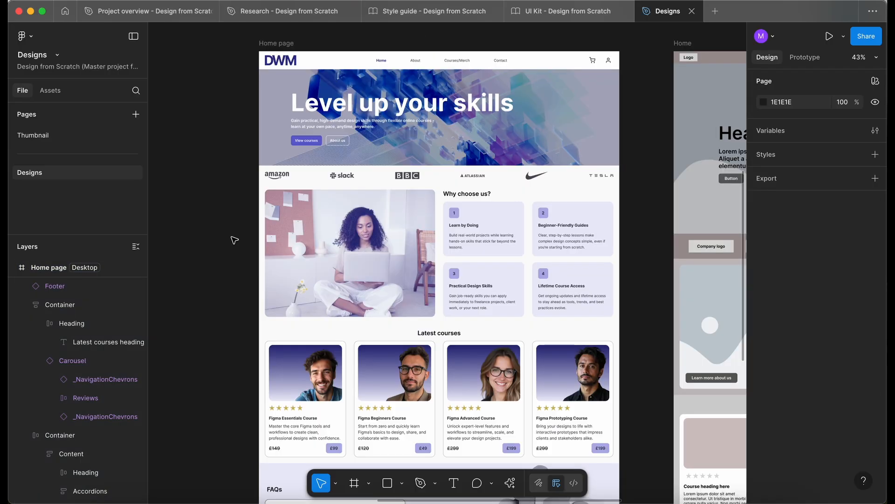
Hide the interface, examine the Home page's layout and spacing from the navigation bar down to the footer, and restore the interface
key(super+backslash)
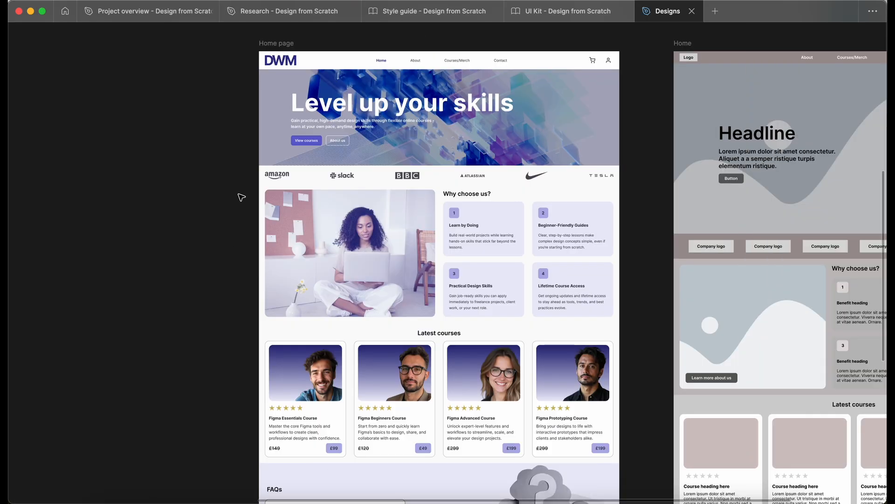
scroll(241, 197, up, 2)
scroll(242, 198, up, 5)
scroll(242, 198, right, 2)
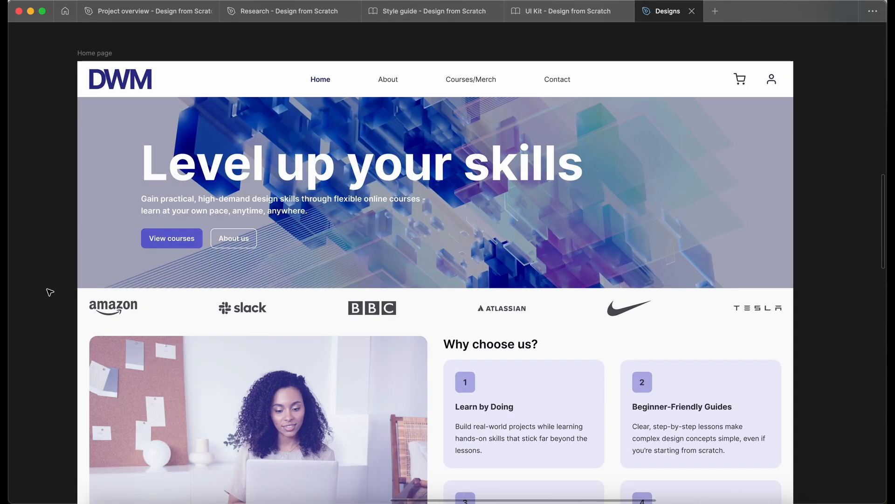
scroll(50, 292, down, 1)
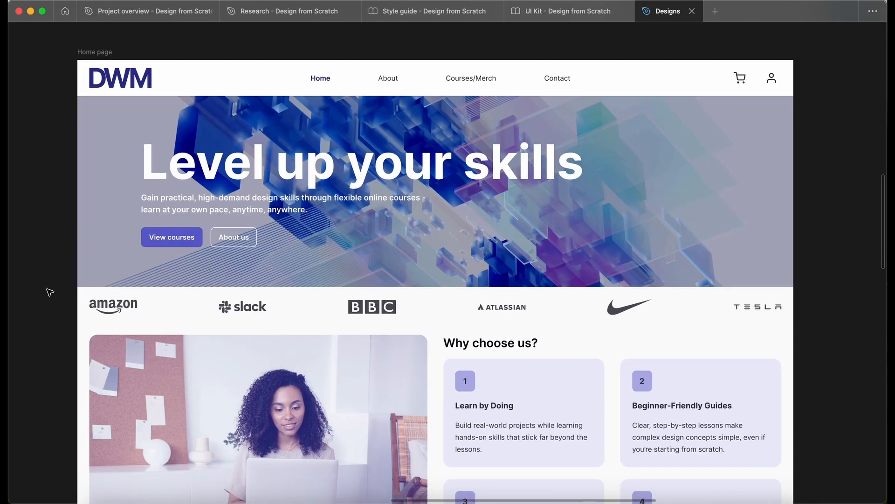
scroll(50, 292, down, 5)
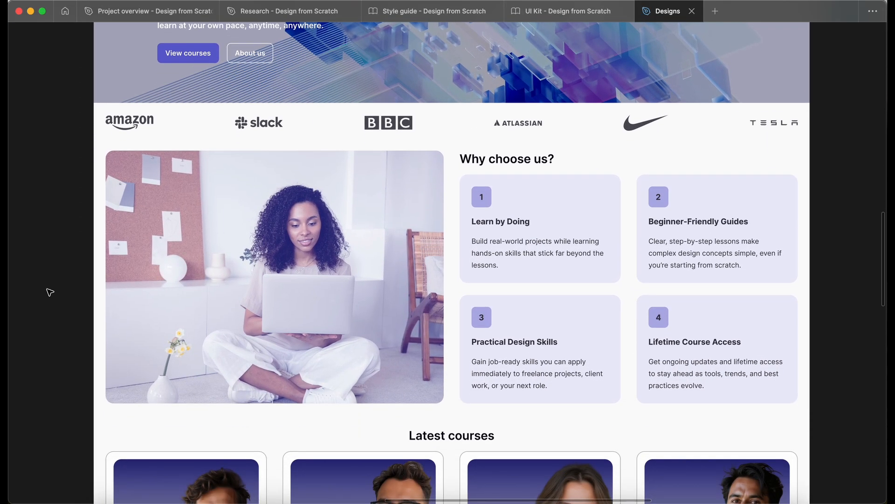
scroll(50, 292, down, 3)
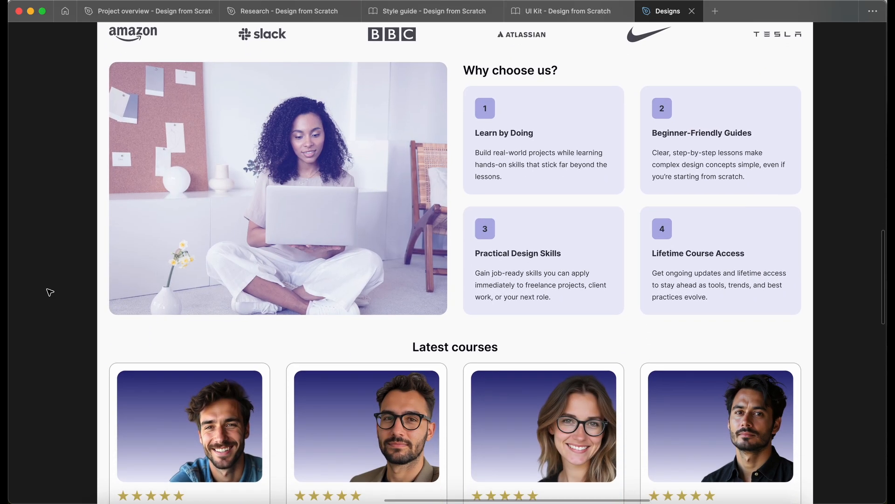
scroll(50, 292, down, 5)
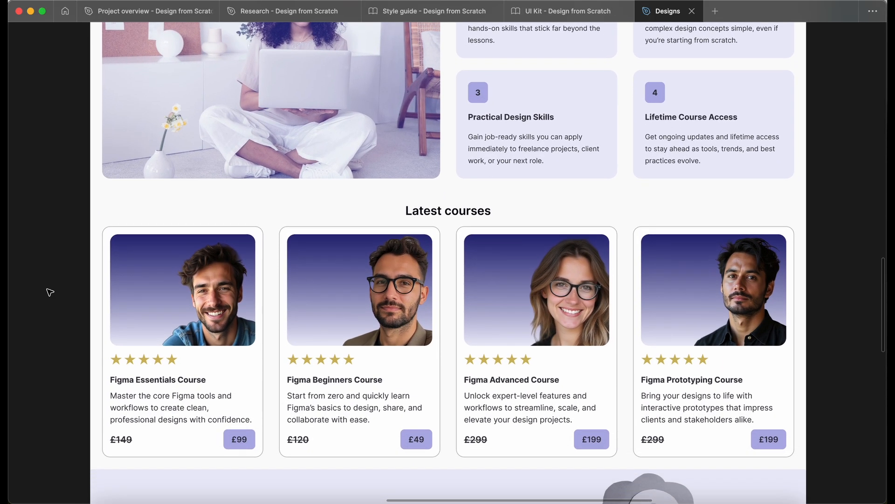
scroll(50, 292, down, 10)
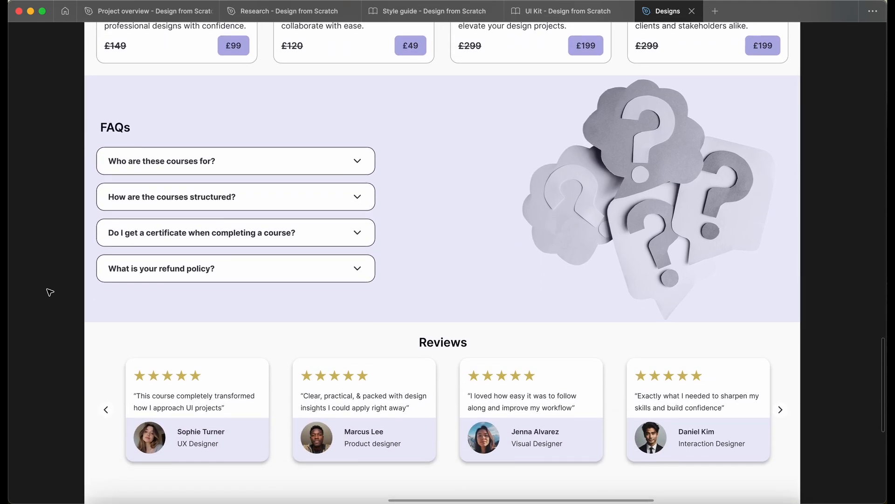
scroll(50, 292, down, 4)
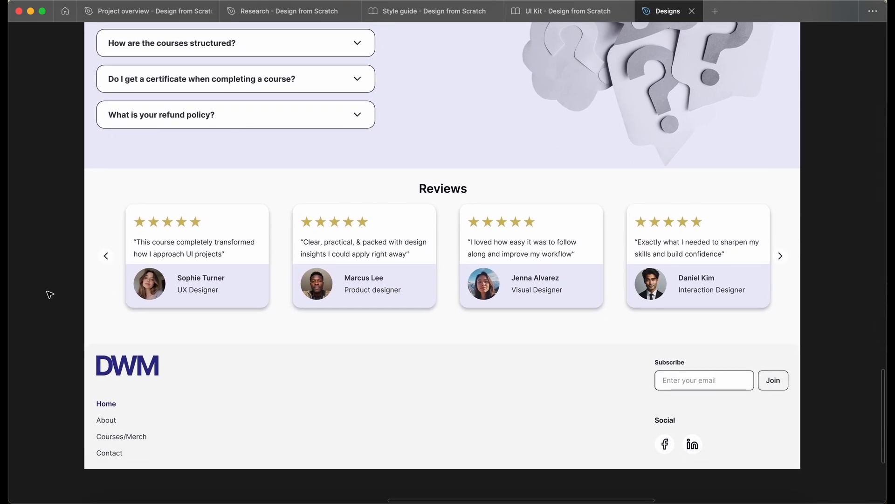
scroll(50, 294, down, 5)
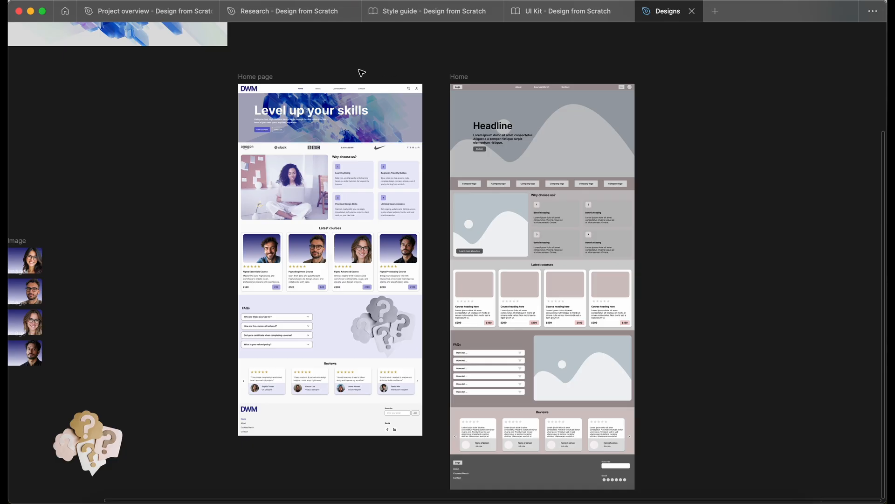
key(super+backslash)
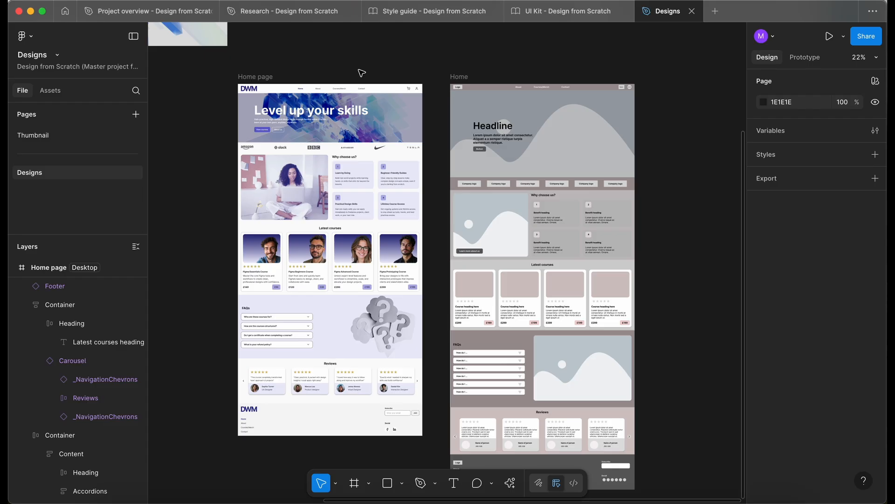
Switch to the Research file and find the AboutUs wireframe on its Wireframes page
scroll(361, 72, down, 2)
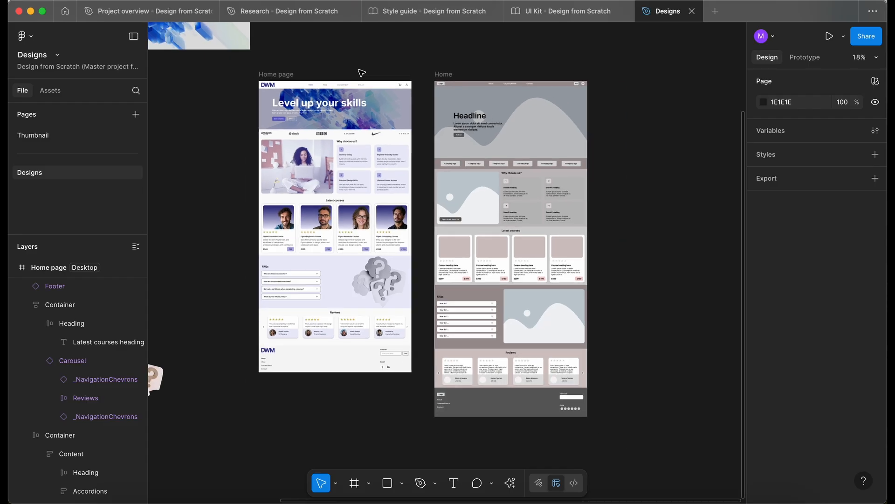
click(295, 16)
click(488, 139)
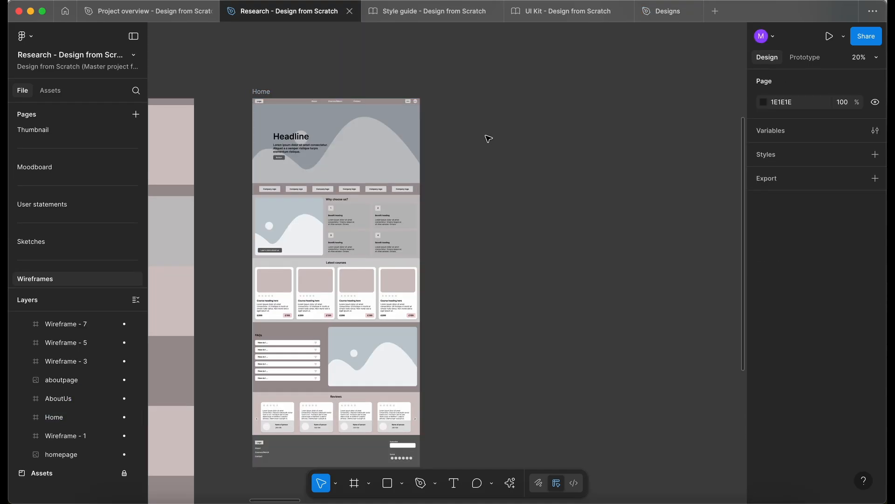
scroll(498, 161, down, 3)
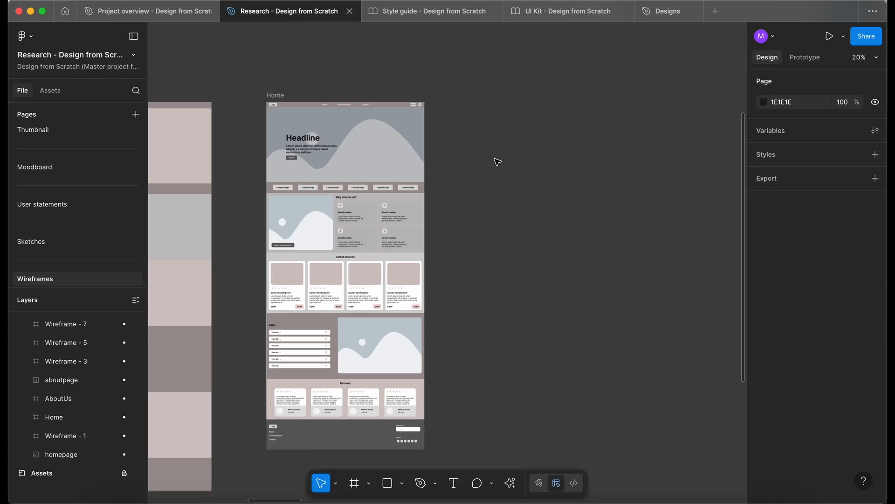
scroll(498, 162, right, 10)
scroll(601, 143, up, 5)
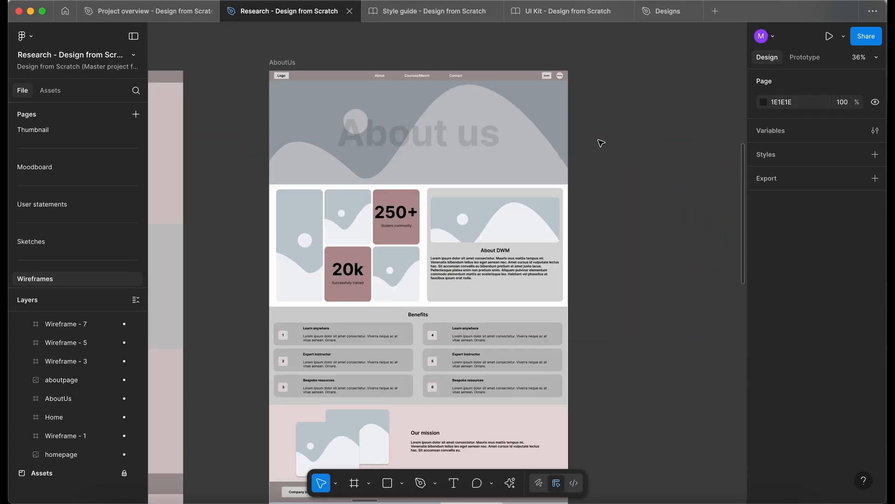